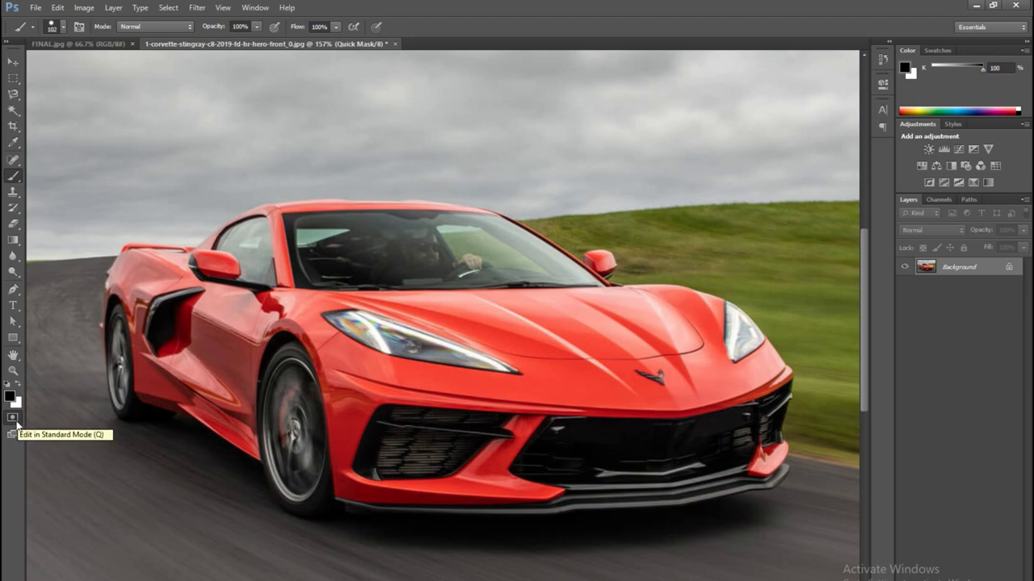
# Step: Exit Quick Mask and reset the brush to a soft 38 px, 0% hardness
pyautogui.click(15, 426)
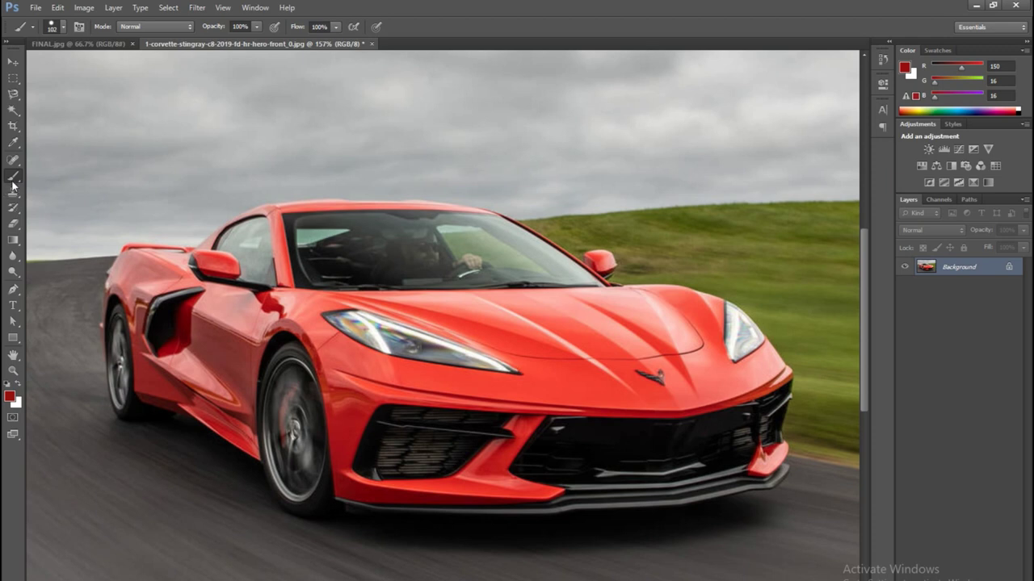
pyautogui.rightClick(30, 24)
pyautogui.click(54, 31)
pyautogui.click(64, 28)
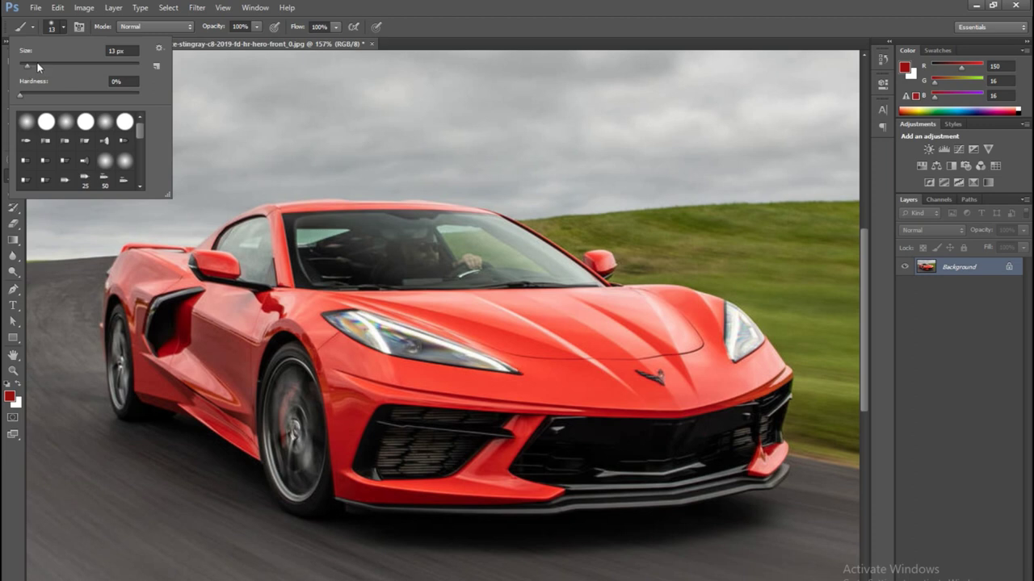
pyautogui.moveTo(37, 67); pyautogui.dragTo(42, 67)
# Step: Test a red stroke on the windshield, undo it, and add an empty Layer 1
pyautogui.moveTo(387, 142); pyautogui.dragTo(373, 242)
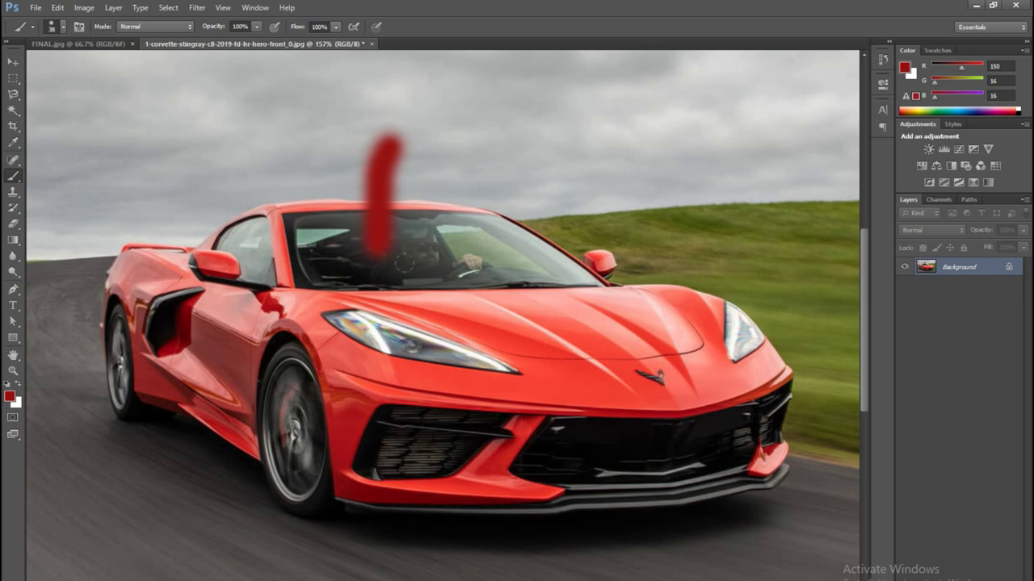
pyautogui.hotkey('ctrl', 'z')
pyautogui.hotkey('ctrl', 'shift', 'alt', 'n')
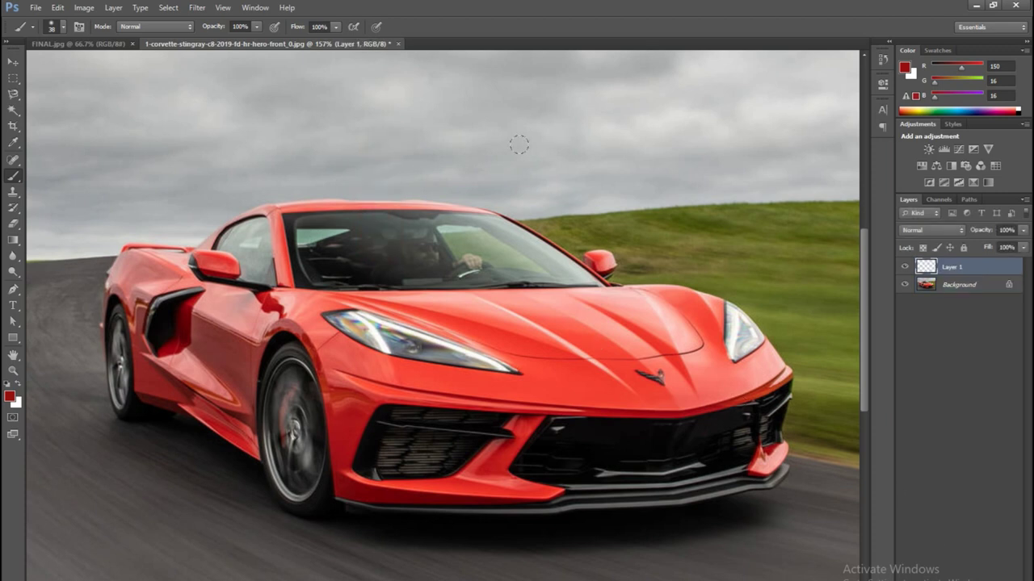
# Step: Paint soft red test strokes on Layer 1, enlarging the brush to about 96 px
pyautogui.moveTo(756, 129); pyautogui.dragTo(761, 316)
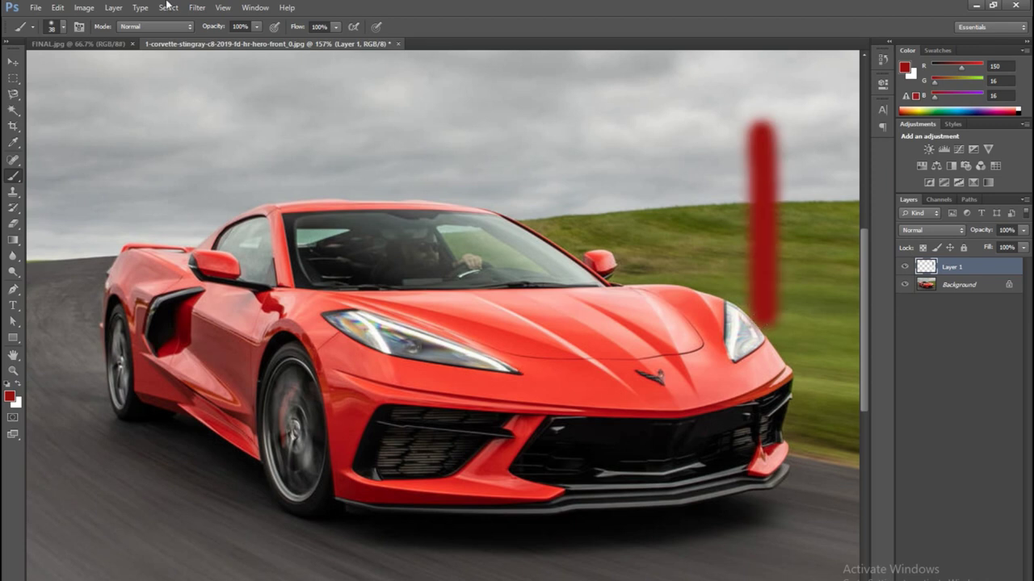
pyautogui.click(63, 26)
pyautogui.moveTo(66, 71); pyautogui.dragTo(80, 71)
pyautogui.press('Return')
pyautogui.moveTo(681, 93); pyautogui.dragTo(682, 319)
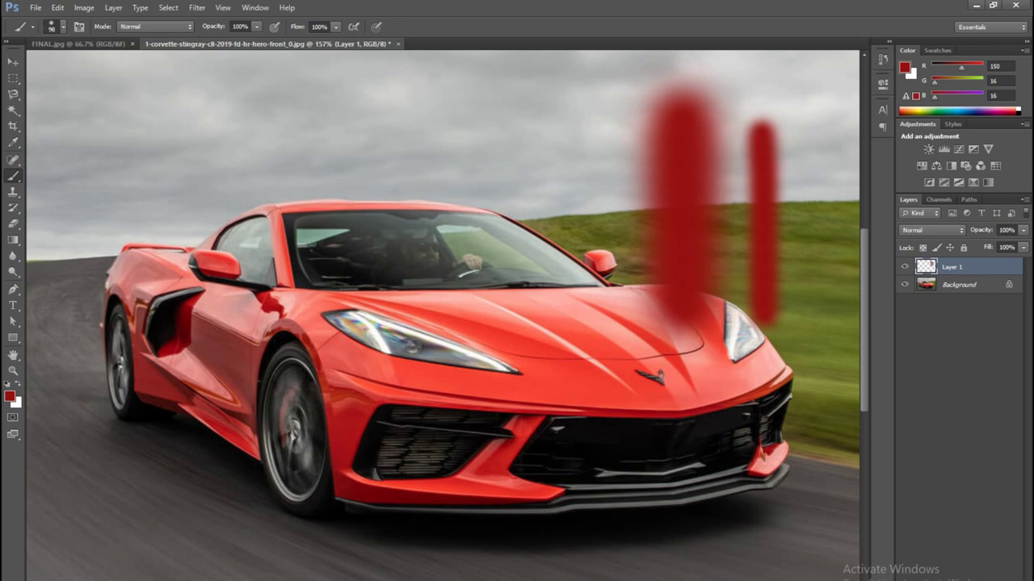
# Step: Raise brush hardness to about 36% and paint a firmer red stroke down to the hood
pyautogui.click(63, 27)
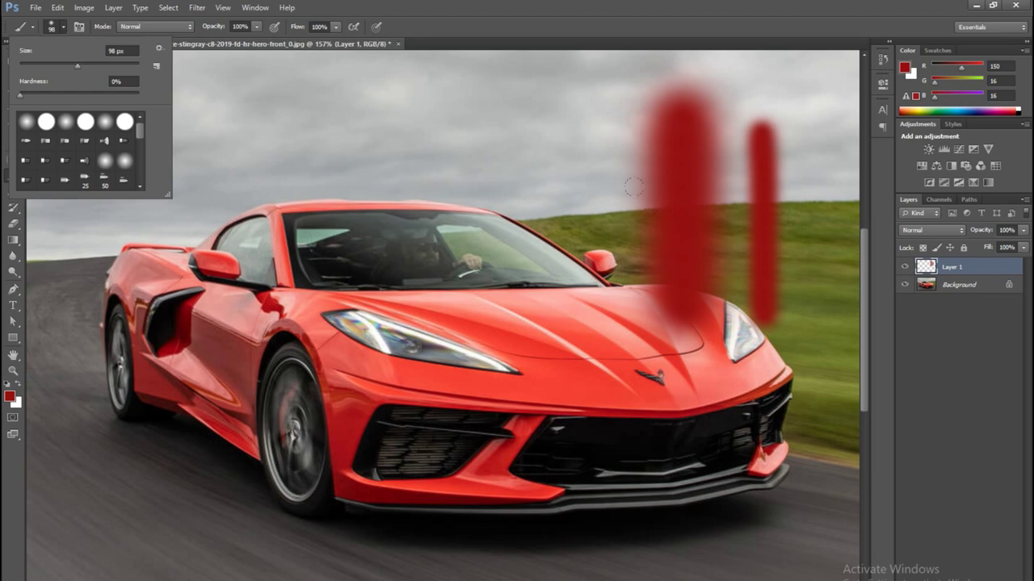
pyautogui.moveTo(20, 97); pyautogui.dragTo(48, 97)
pyautogui.moveTo(55, 95); pyautogui.dragTo(63, 95)
pyautogui.moveTo(531, 110); pyautogui.dragTo(531, 289)
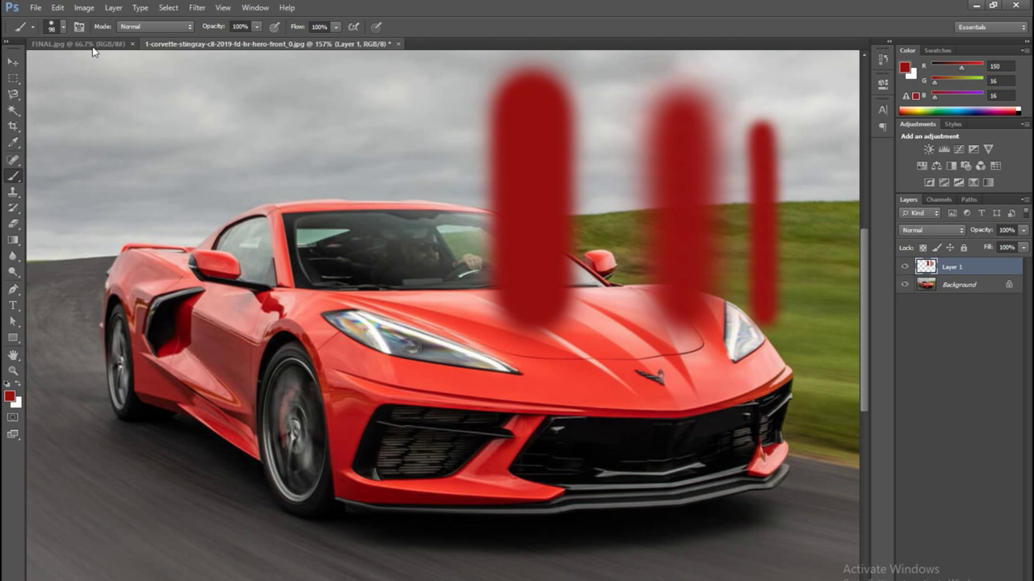
# Step: Paint 100% hardness strokes across and around the car, then undo all but the two soft strokes
pyautogui.click(63, 27)
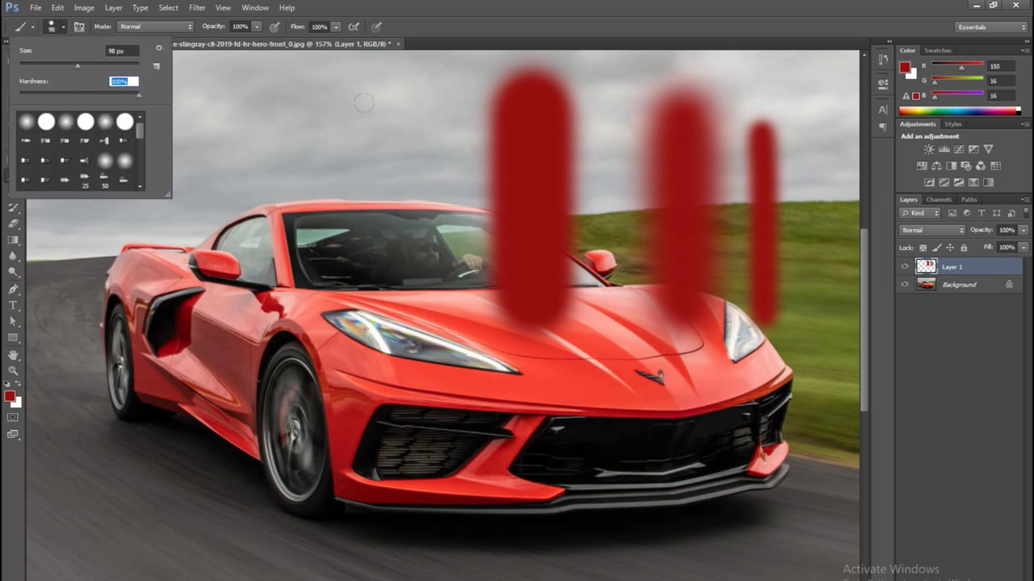
pyautogui.moveTo(398, 120); pyautogui.dragTo(400, 332)
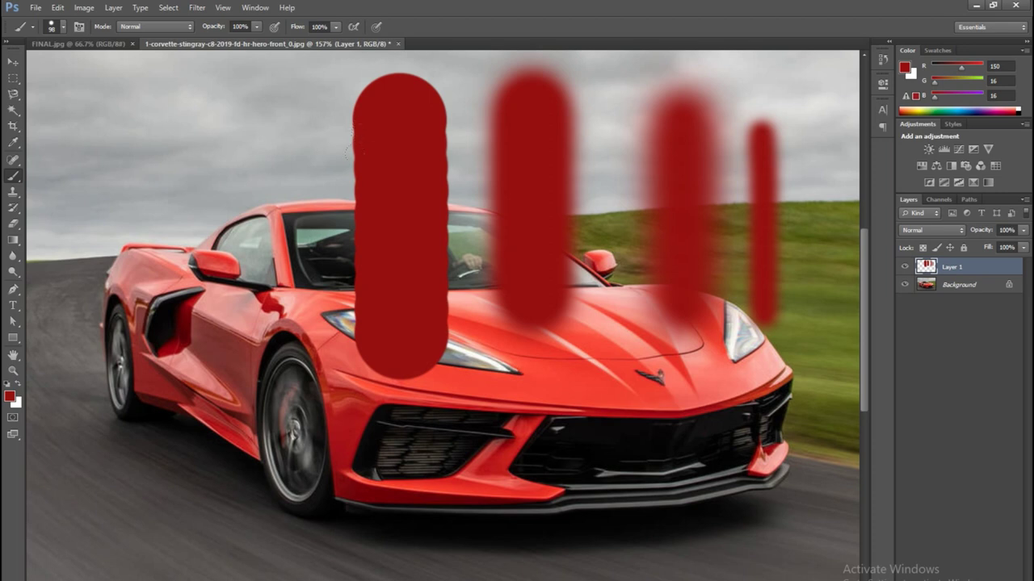
pyautogui.moveTo(337, 94)
pyautogui.mouseDown()
pyautogui.moveTo(311, 141)
pyautogui.moveTo(170, 299)
pyautogui.moveTo(206, 501)
pyautogui.moveTo(638, 540)
pyautogui.mouseUp()
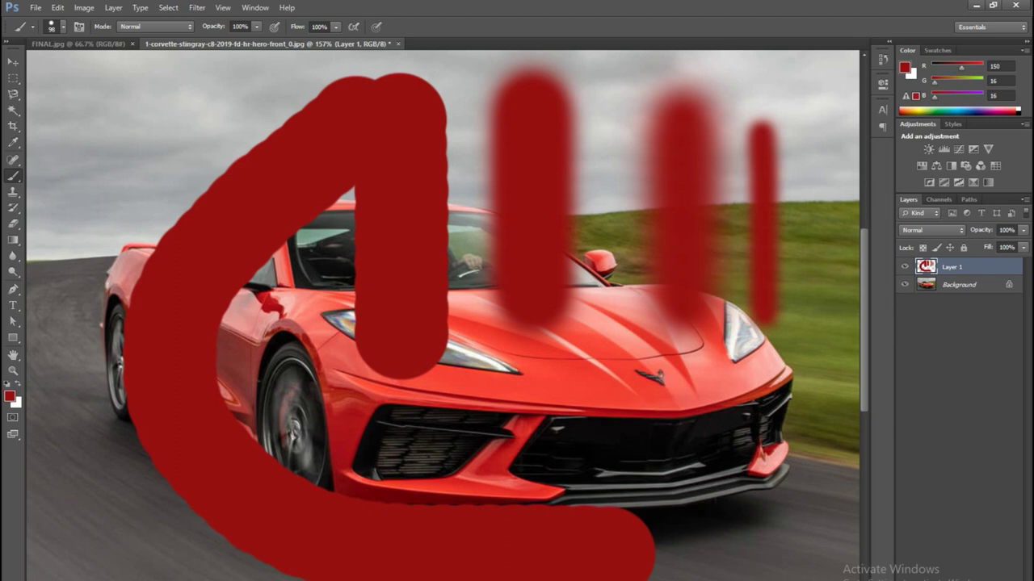
pyautogui.hotkey('ctrl', 'z')
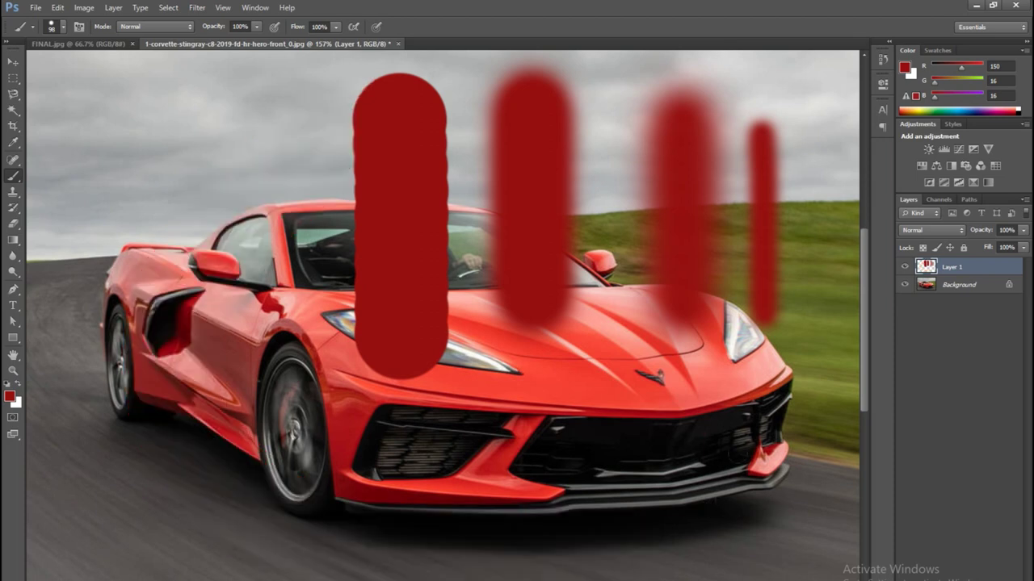
pyautogui.hotkey('ctrl', 'alt', 'z')
pyautogui.hotkey('ctrl', 'alt', 'z')
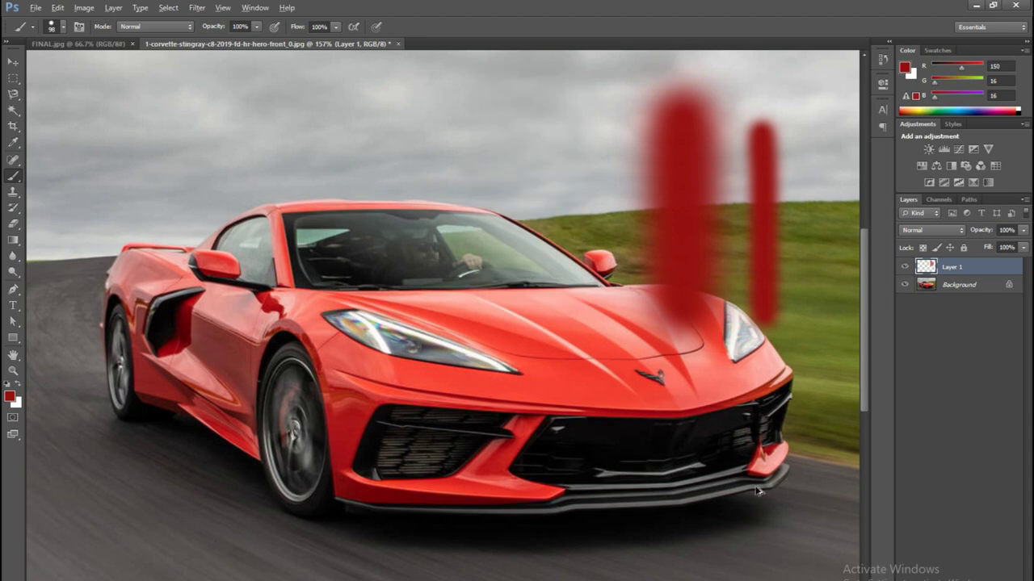
pyautogui.hotkey('ctrl', 'alt', 'z')
pyautogui.hotkey('ctrl', 'alt', 'z')
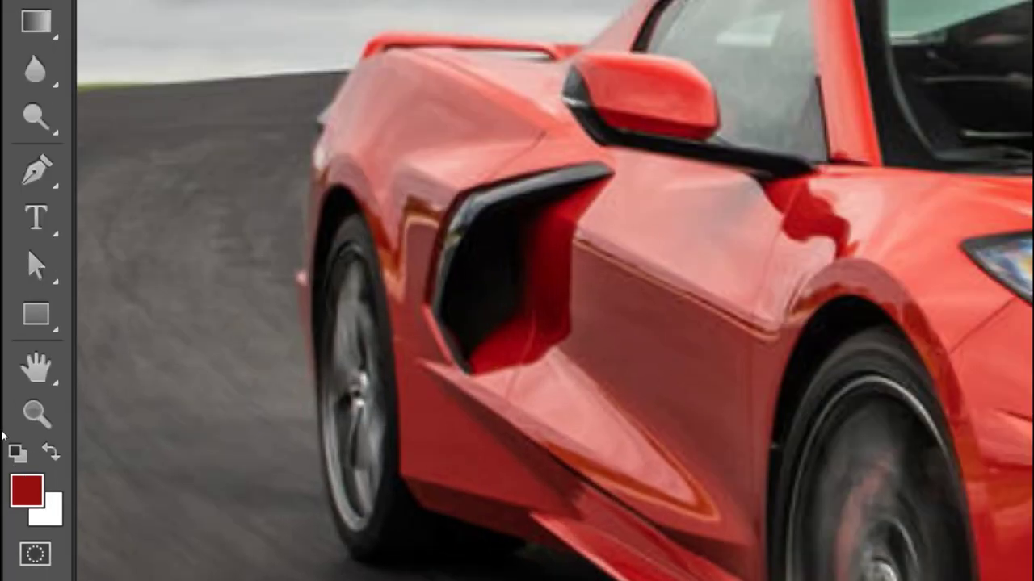
# Step: Toggle Quick Mask with Q, ending in Quick Mask mode
pyautogui.press('q')
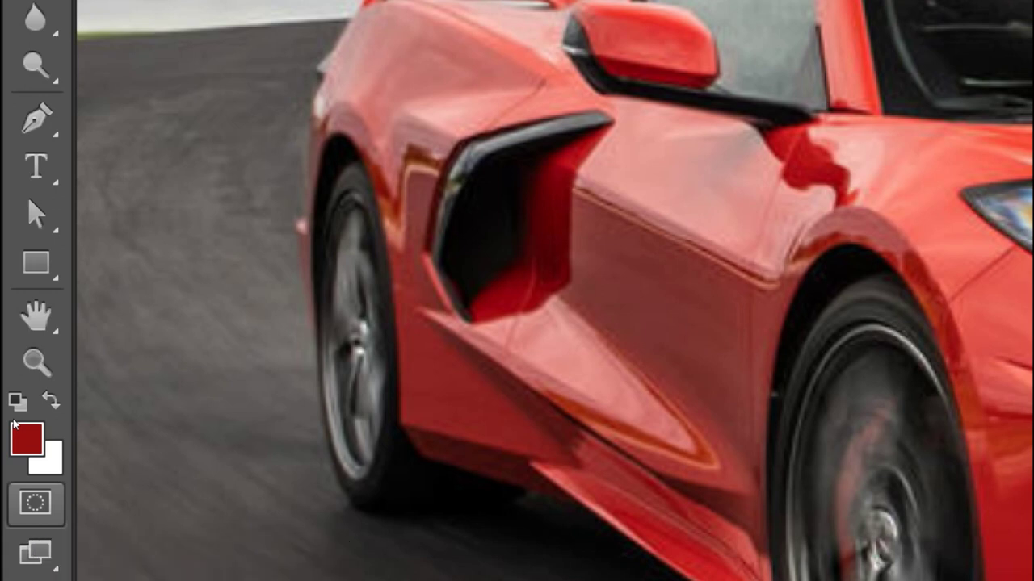
pyautogui.press('q')
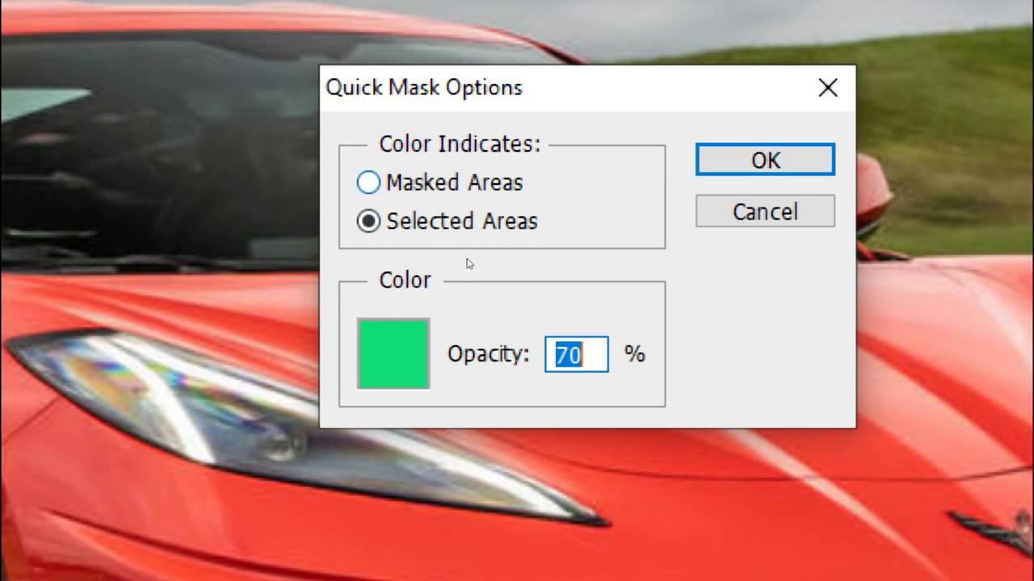
# Step: Set Quick Mask to Masked Areas, mask the windshield and headlight, and exit to a selection
pyautogui.hotkey('alt', 'm')
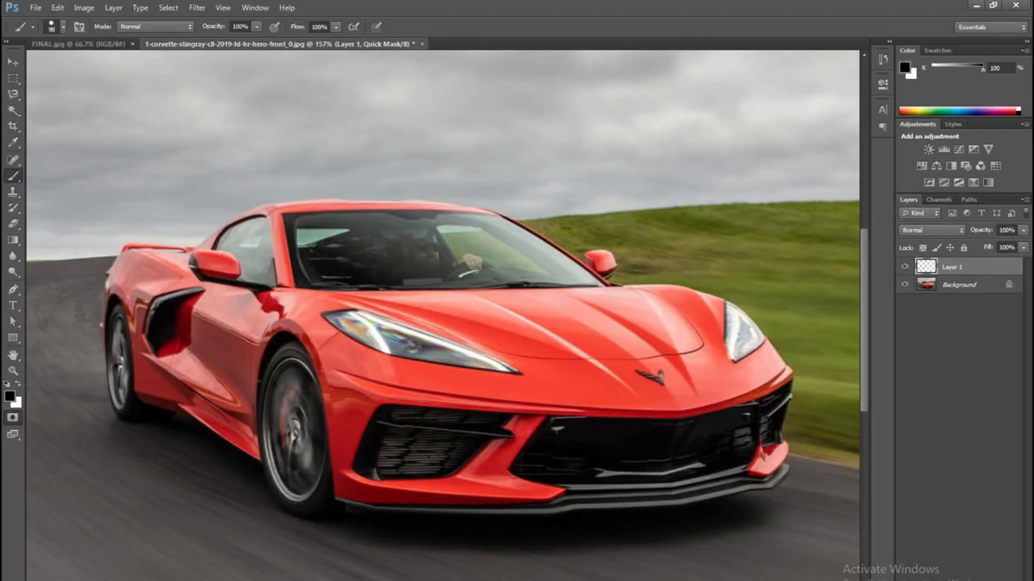
pyautogui.moveTo(359, 198); pyautogui.dragTo(352, 347)
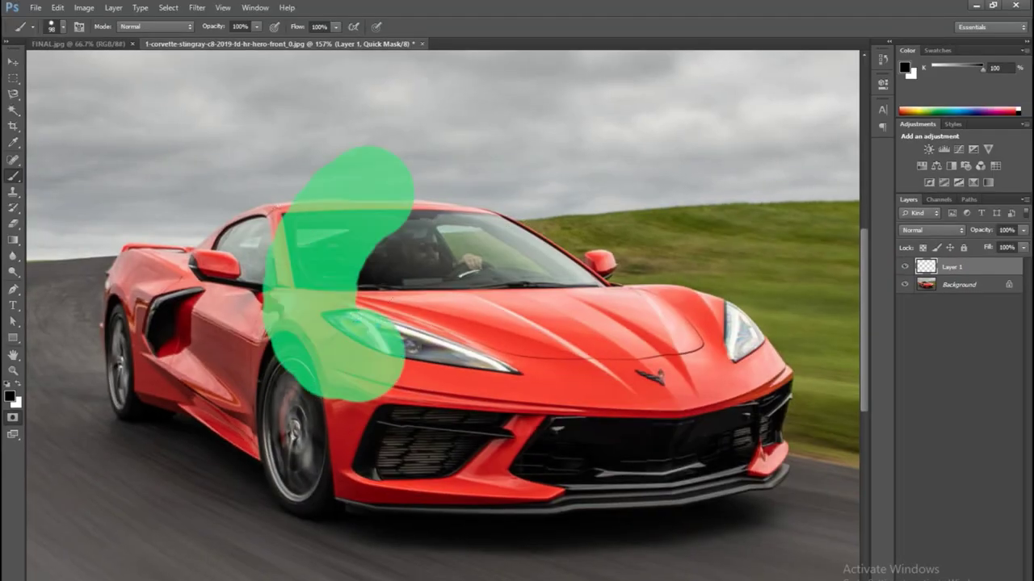
pyautogui.moveTo(380, 267); pyautogui.dragTo(337, 304)
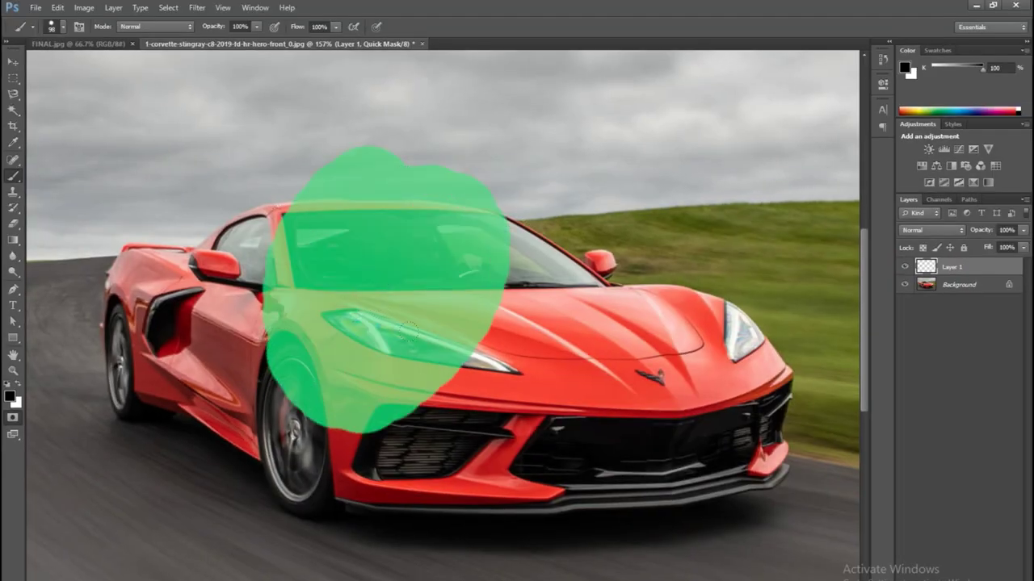
pyautogui.press('q')
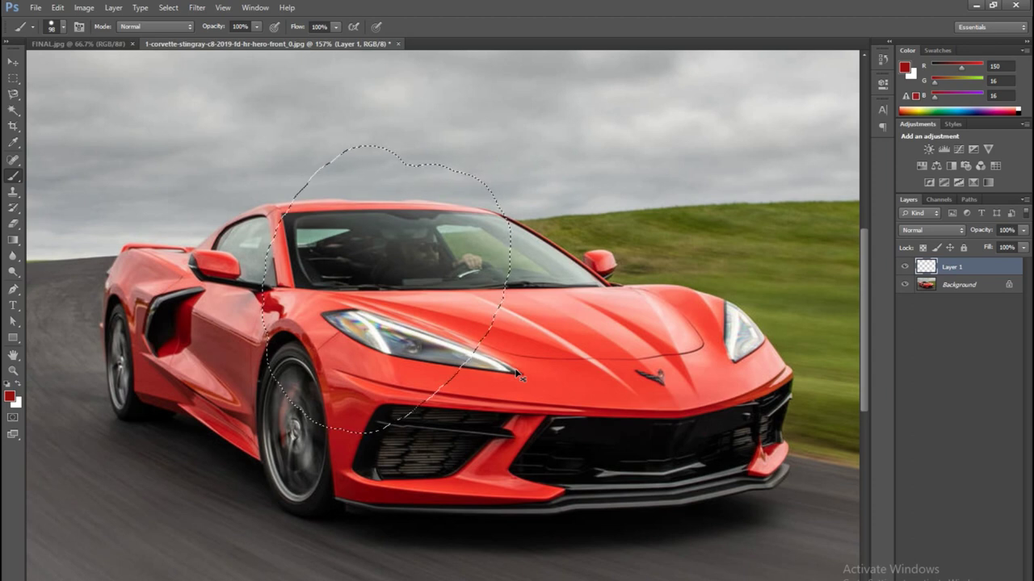
# Step: Attempt a layer copy of the selection, dismiss the error, and delete the empty Layer 1
pyautogui.hotkey('ctrl', 'j')
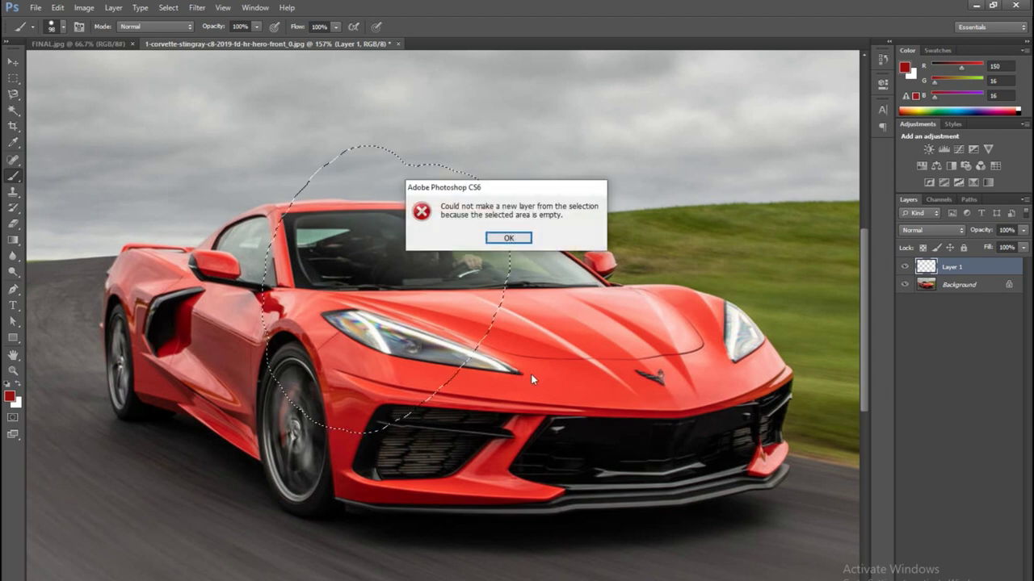
pyautogui.press('Return')
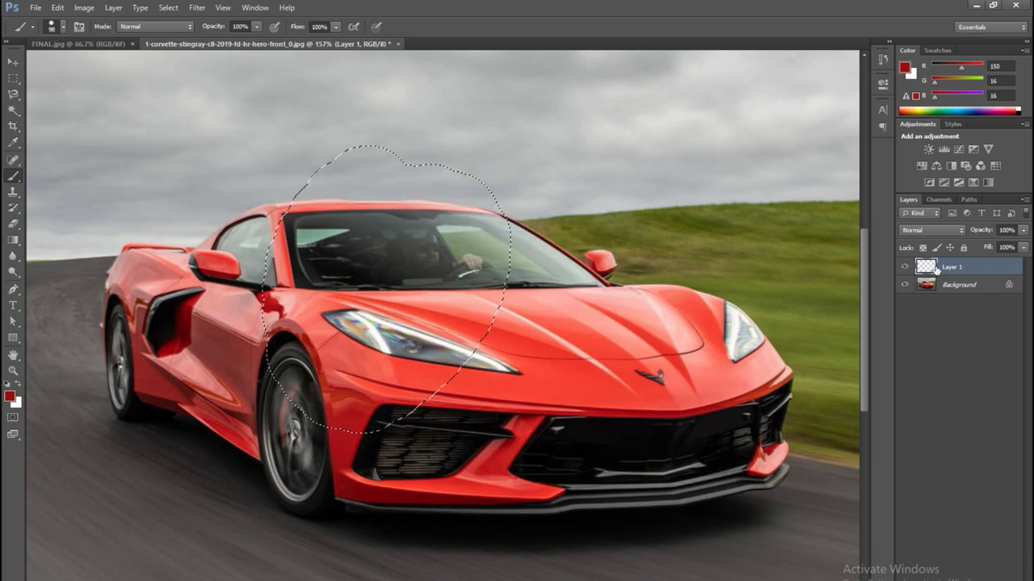
pyautogui.moveTo(937, 266); pyautogui.dragTo(1010, 533)
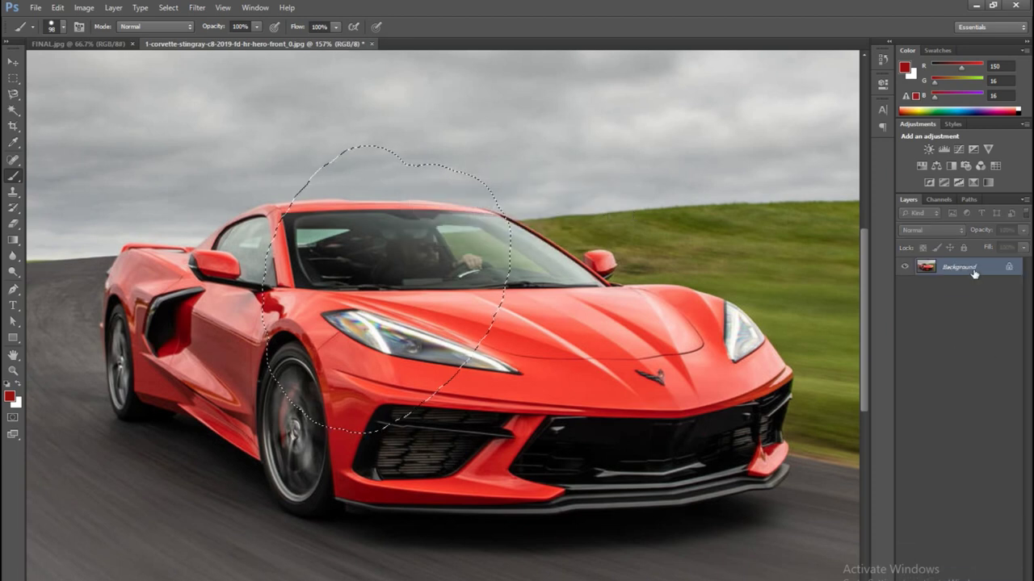
# Step: Copy the selection to a new layer, hide Background to inspect the hole, then delete it
pyautogui.hotkey('ctrl', 'z')
pyautogui.hotkey('ctrl', 'j')
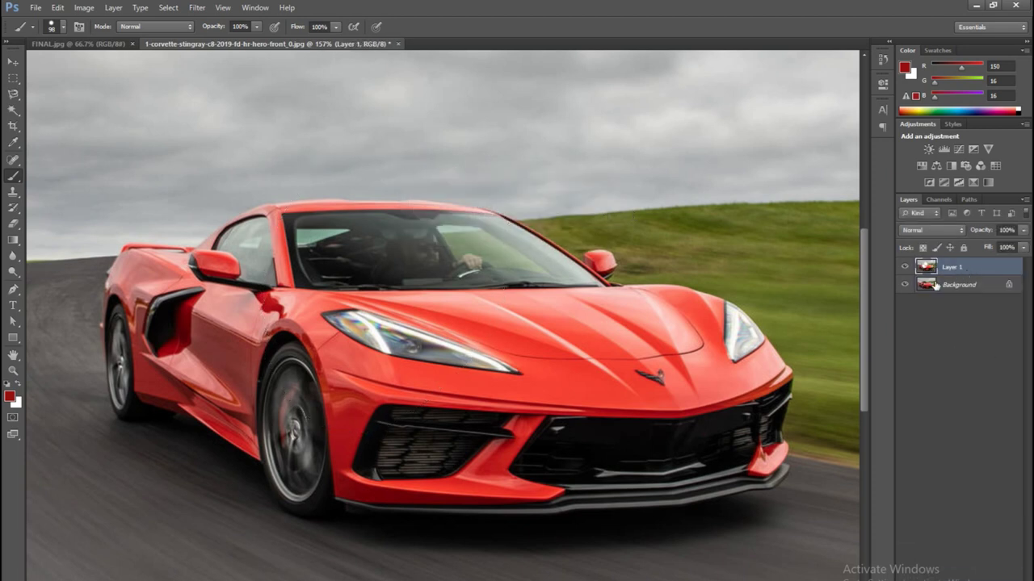
pyautogui.click(905, 285)
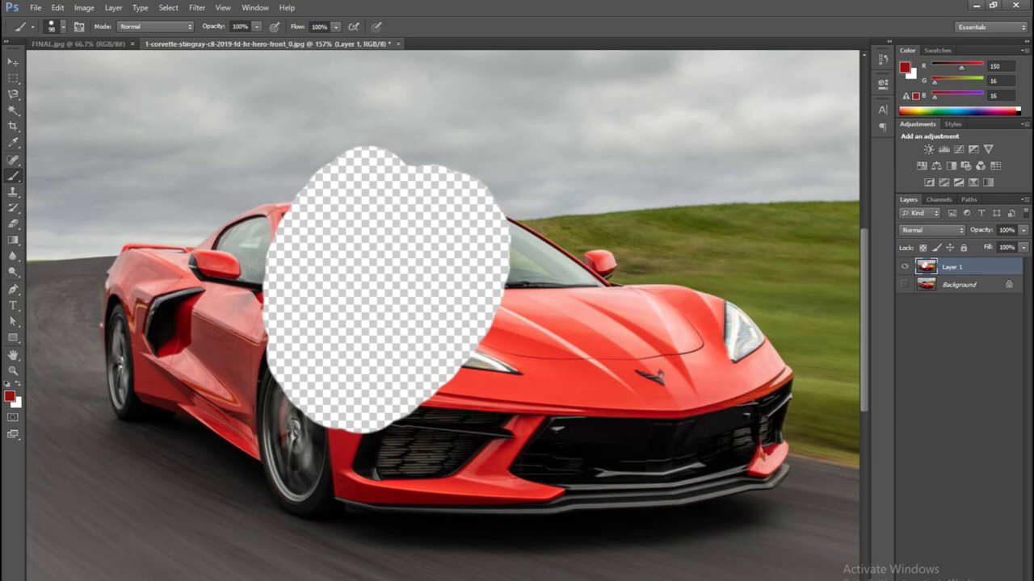
pyautogui.press('Delete')
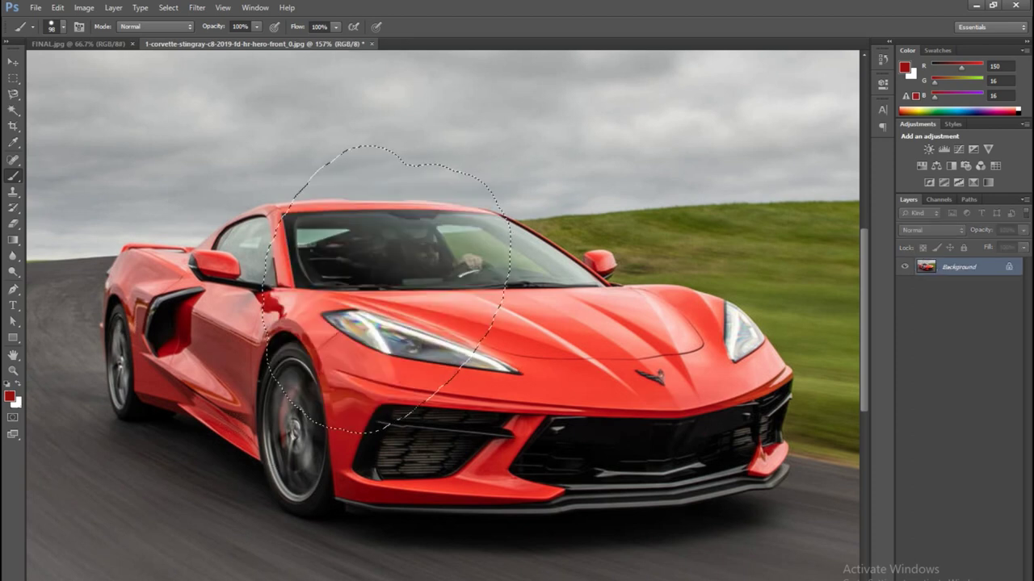
# Step: Enter Quick Mask with colour indicating Selected Areas
pyautogui.doubleClick(12, 418)
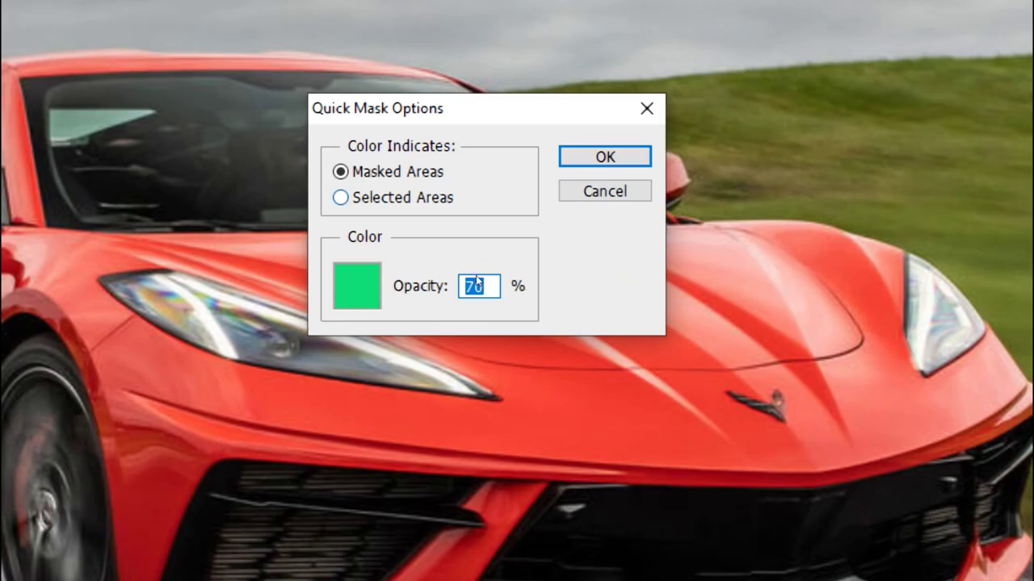
pyautogui.hotkey('alt', 's')
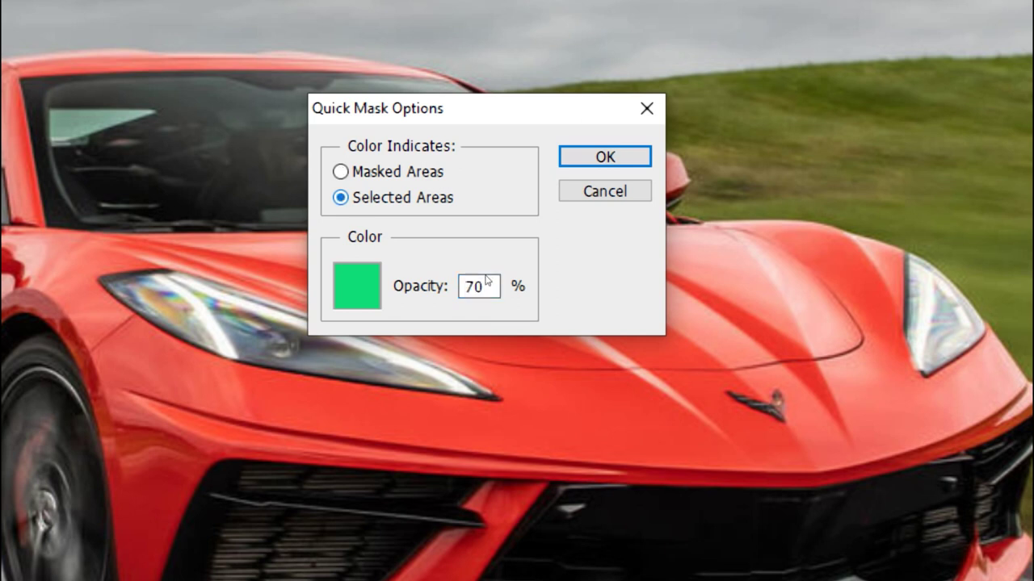
pyautogui.click(605, 157)
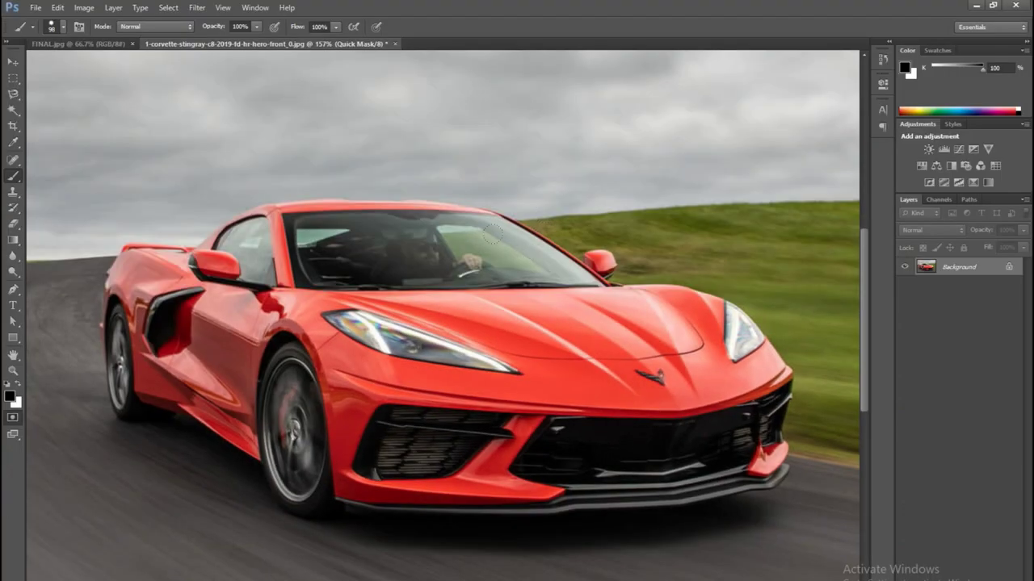
# Step: Mask the windshield, hood and bumper, preview them on a new layer, then undo and deselect
pyautogui.moveTo(420, 259); pyautogui.dragTo(571, 348)
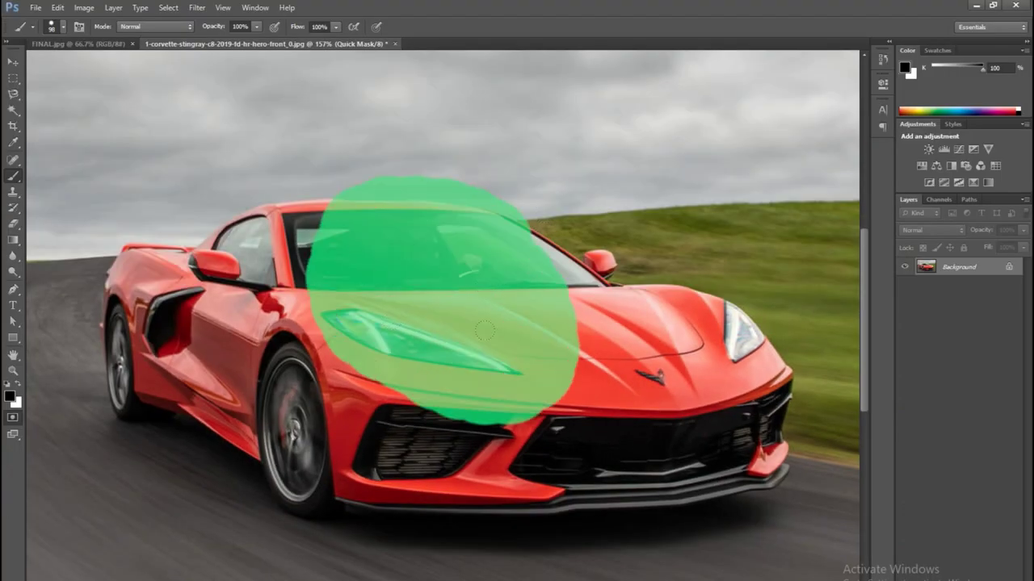
pyautogui.press('q')
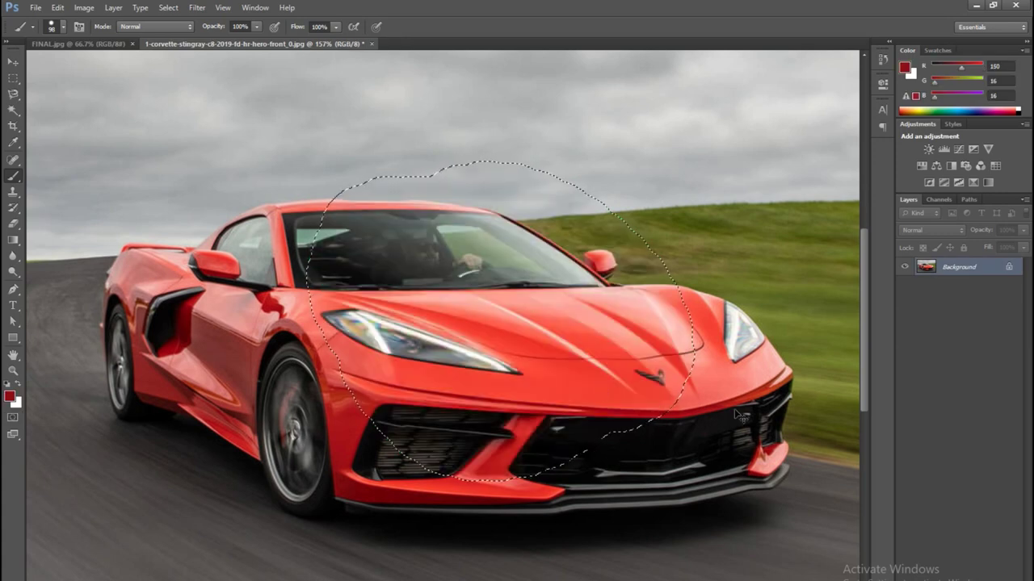
pyautogui.hotkey('ctrl', 'j')
pyautogui.click(904, 284)
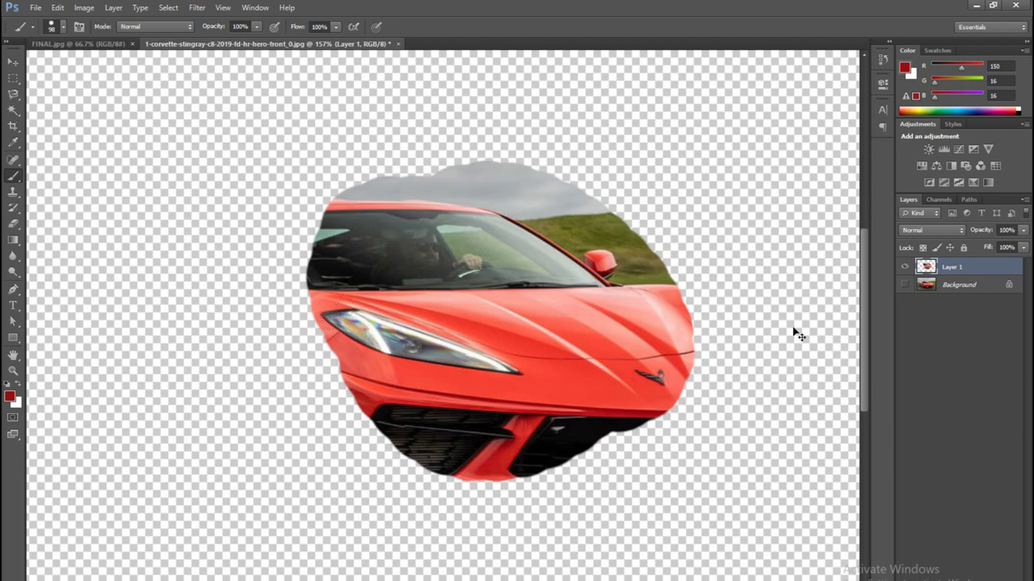
pyautogui.hotkey('ctrl', 'z')
pyautogui.hotkey('ctrl', 'd')
# Step: Try darker green shades for the Quick Mask colour in the Color Picker
pyautogui.doubleClick(11, 418)
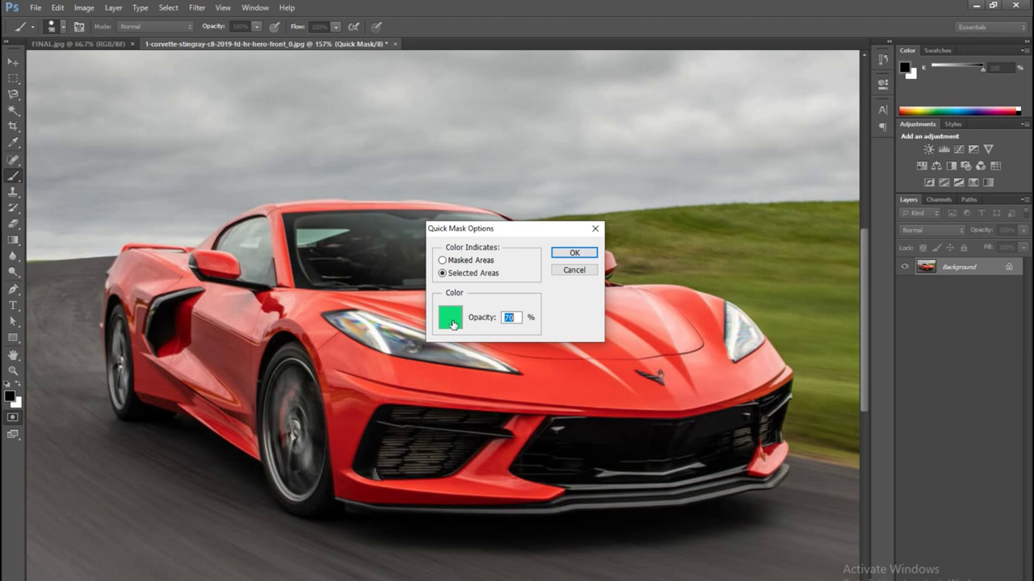
pyautogui.click(451, 318)
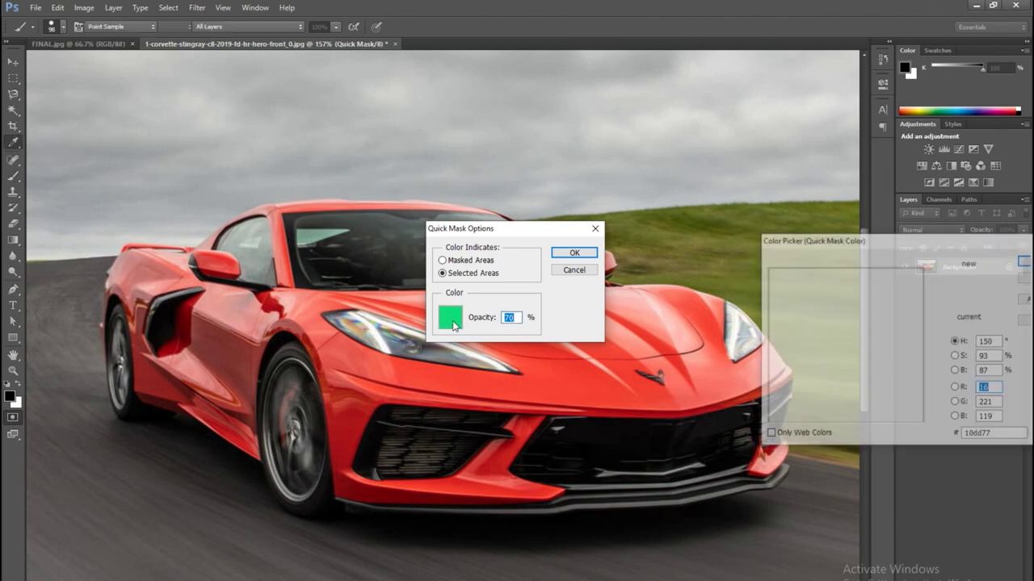
pyautogui.click(802, 376)
pyautogui.click(889, 343)
pyautogui.moveTo(935, 334); pyautogui.dragTo(899, 369)
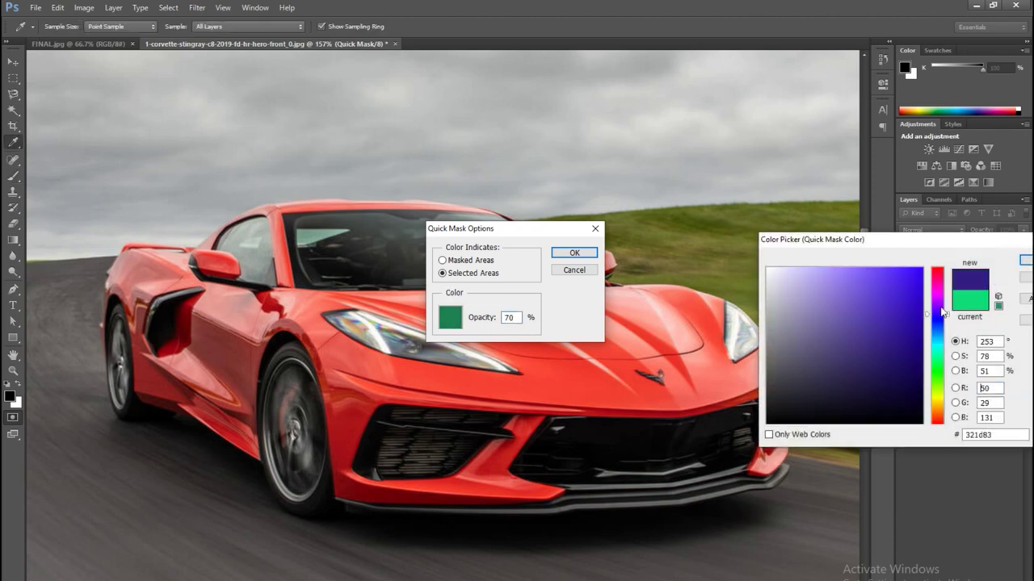
pyautogui.click(907, 327)
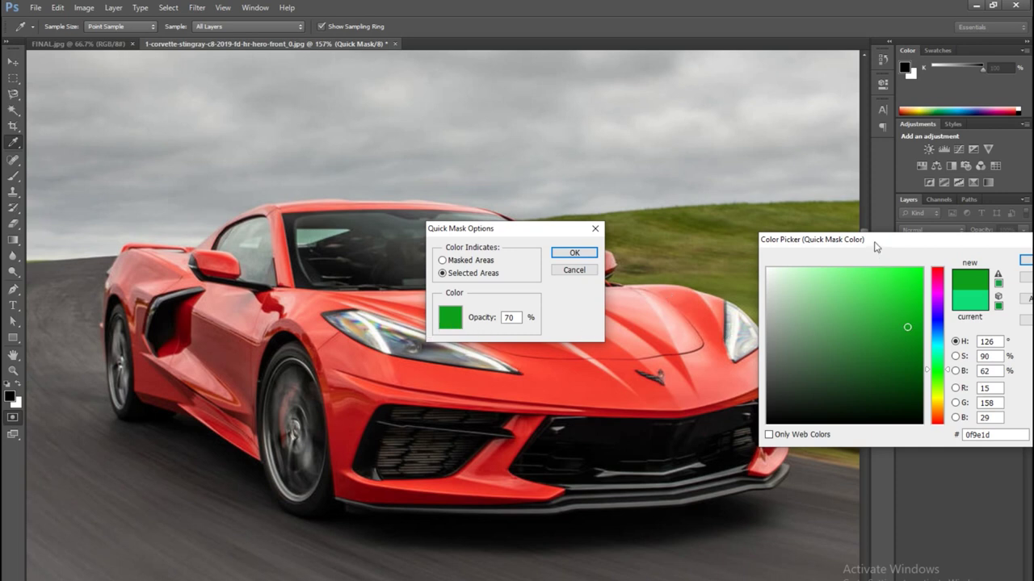
pyautogui.moveTo(877, 240); pyautogui.dragTo(745, 194)
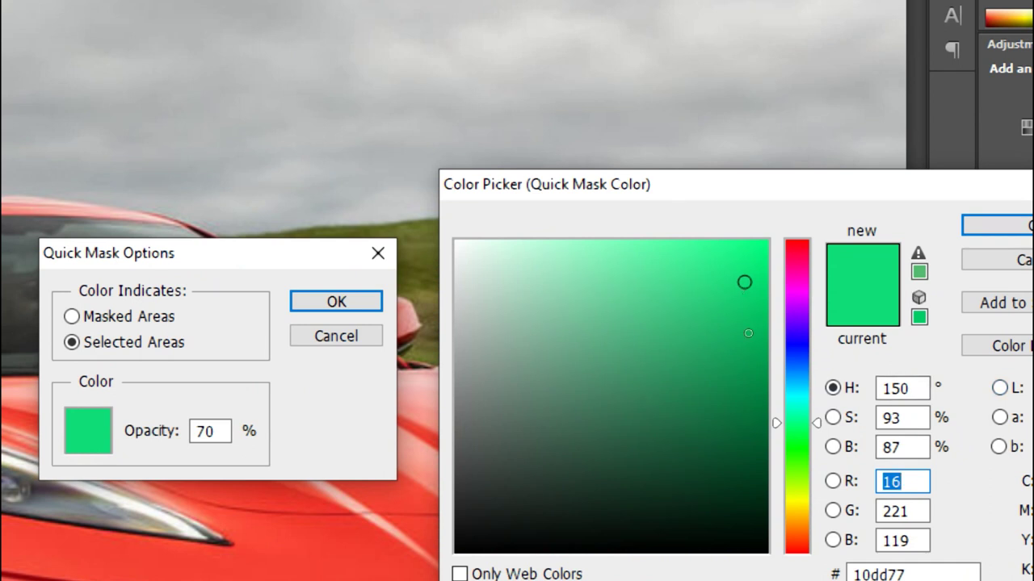
# Step: Choose navy blue (R18 G54 B158) as the mask colour and confirm it
pyautogui.click(683, 471)
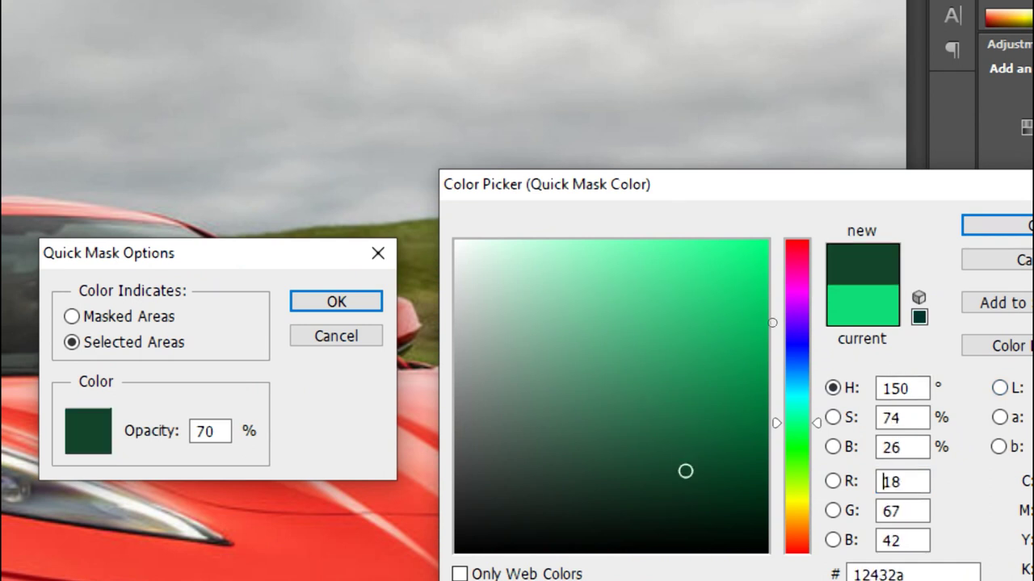
pyautogui.click(811, 302)
pyautogui.moveTo(801, 246); pyautogui.dragTo(622, 361)
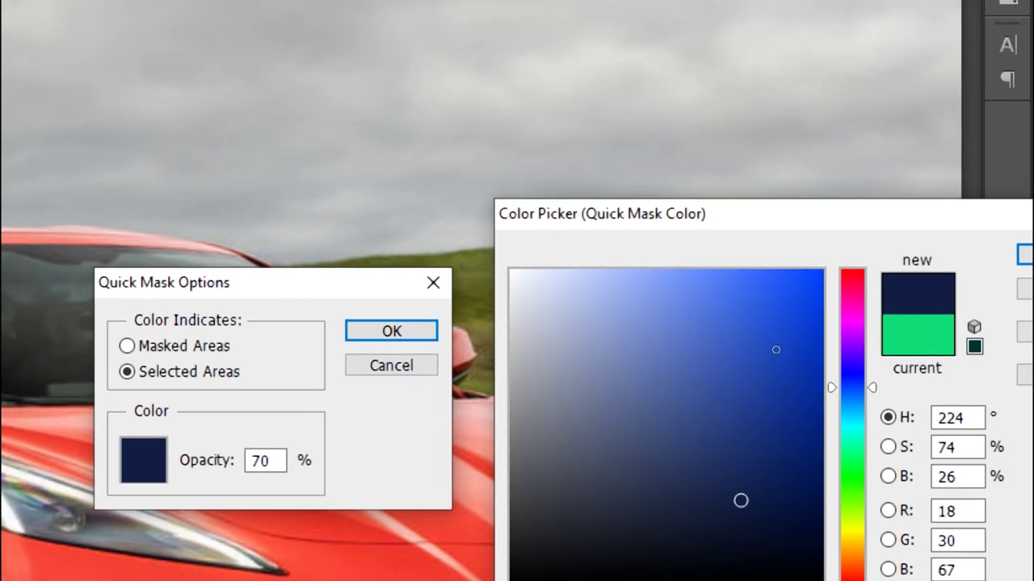
pyautogui.click(796, 527)
pyautogui.click(670, 524)
pyautogui.click(786, 390)
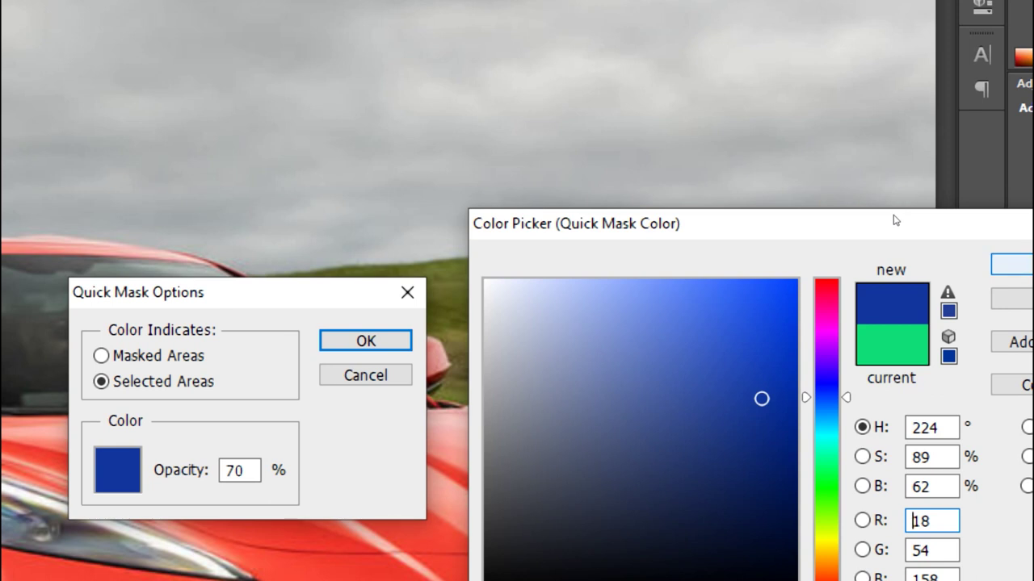
pyautogui.press('Return')
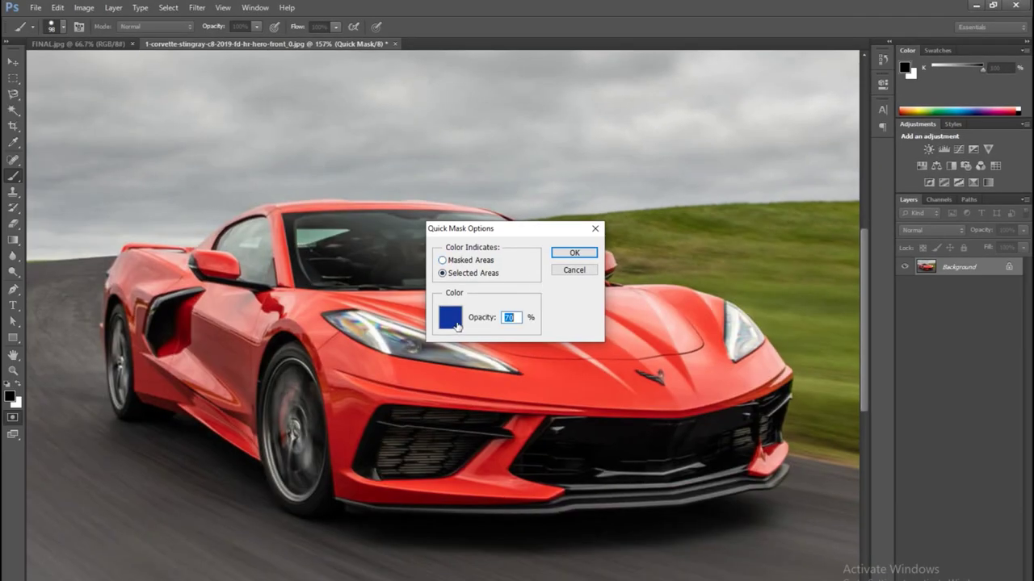
# Step: Set the Quick Mask colour to pure red ff0000 and close the options
pyautogui.click(457, 326)
pyautogui.click(634, 224)
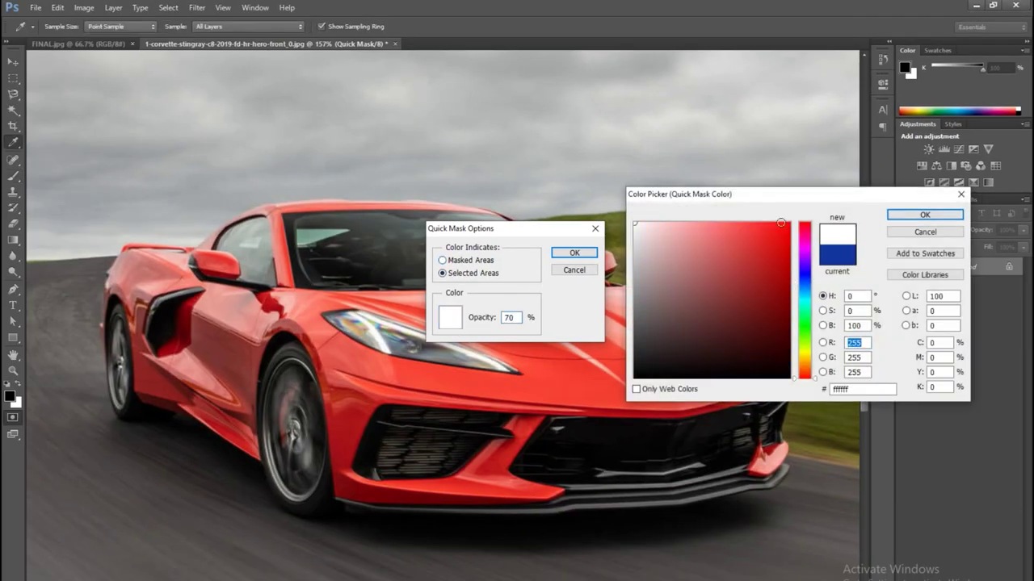
pyautogui.moveTo(781, 223); pyautogui.dragTo(795, 221)
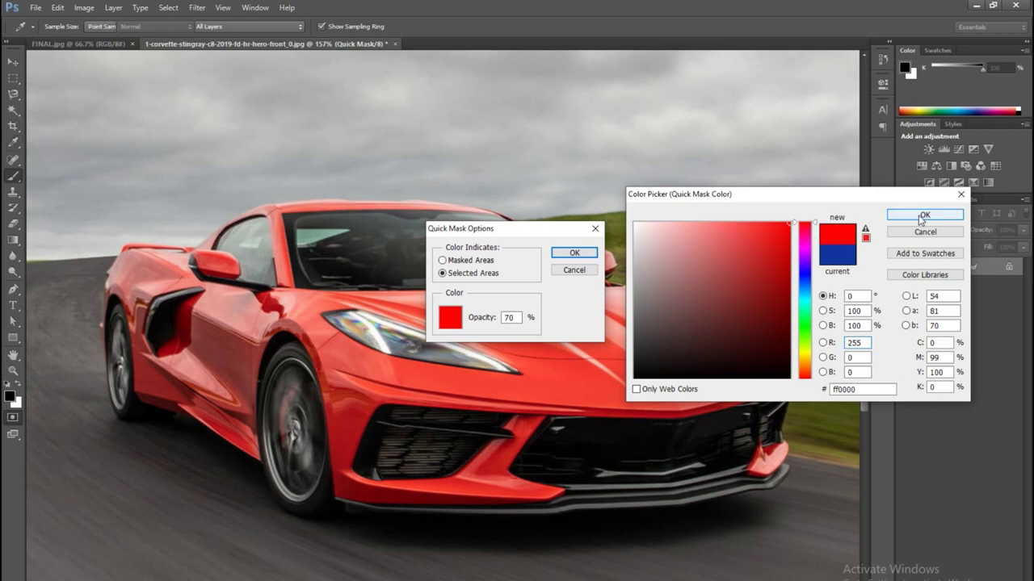
pyautogui.click(921, 217)
pyautogui.click(578, 253)
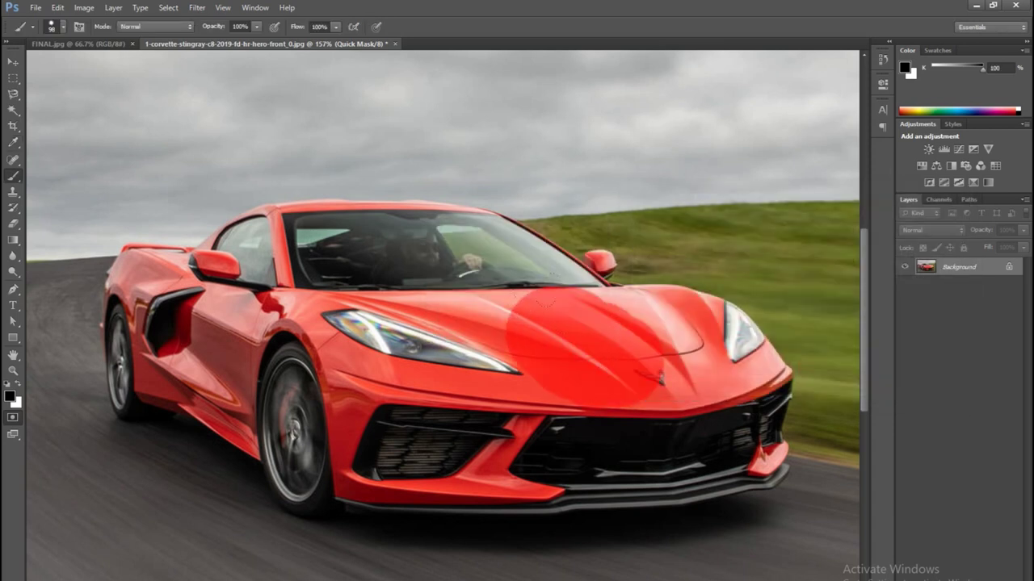
# Step: Paint red mask over the hood, headlight and bumper, then undo those strokes
pyautogui.moveTo(543, 301); pyautogui.dragTo(661, 316)
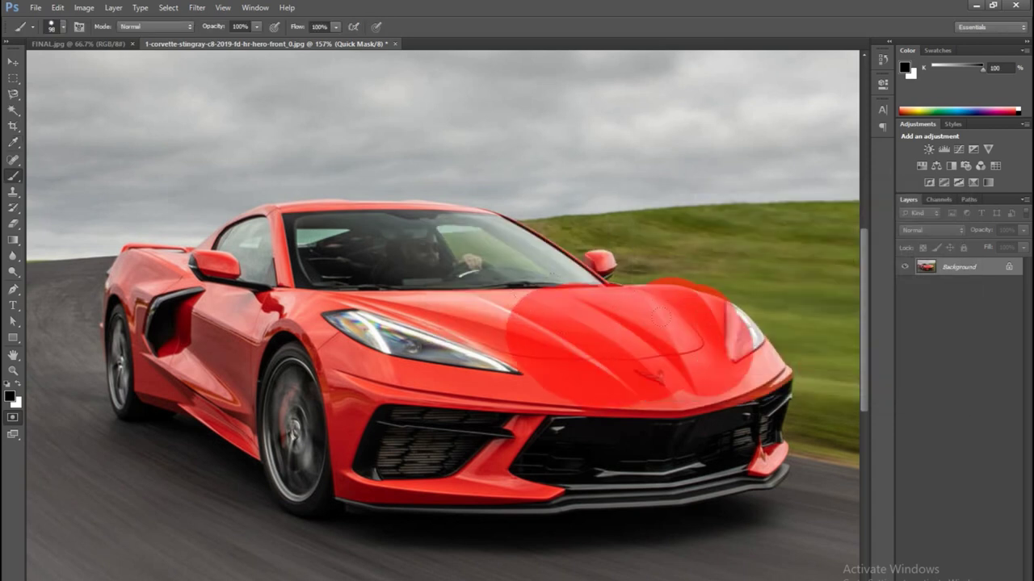
pyautogui.moveTo(759, 404)
pyautogui.mouseDown()
pyautogui.moveTo(569, 460)
pyautogui.moveTo(468, 323)
pyautogui.mouseUp()
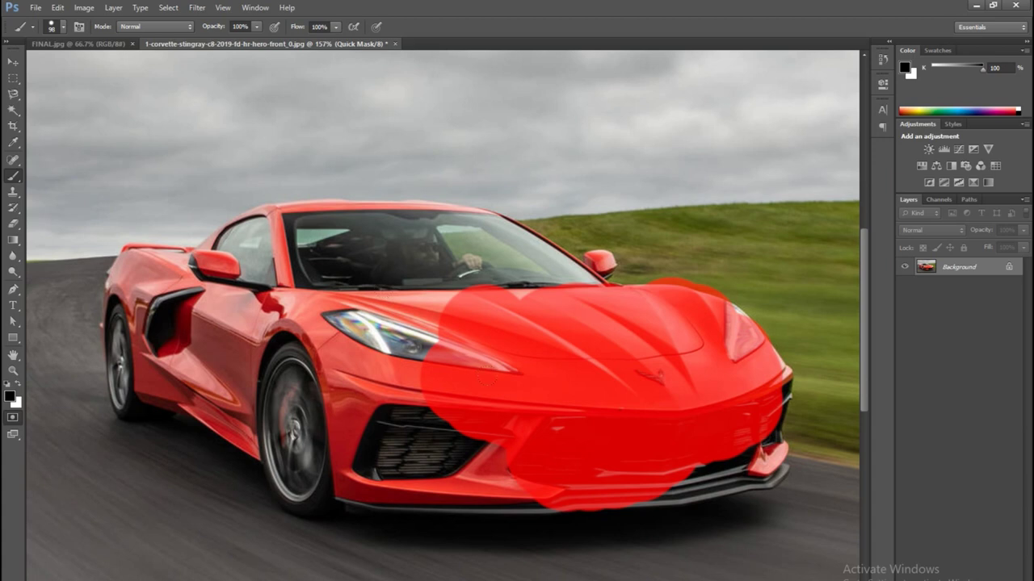
pyautogui.hotkey('ctrl', 'z')
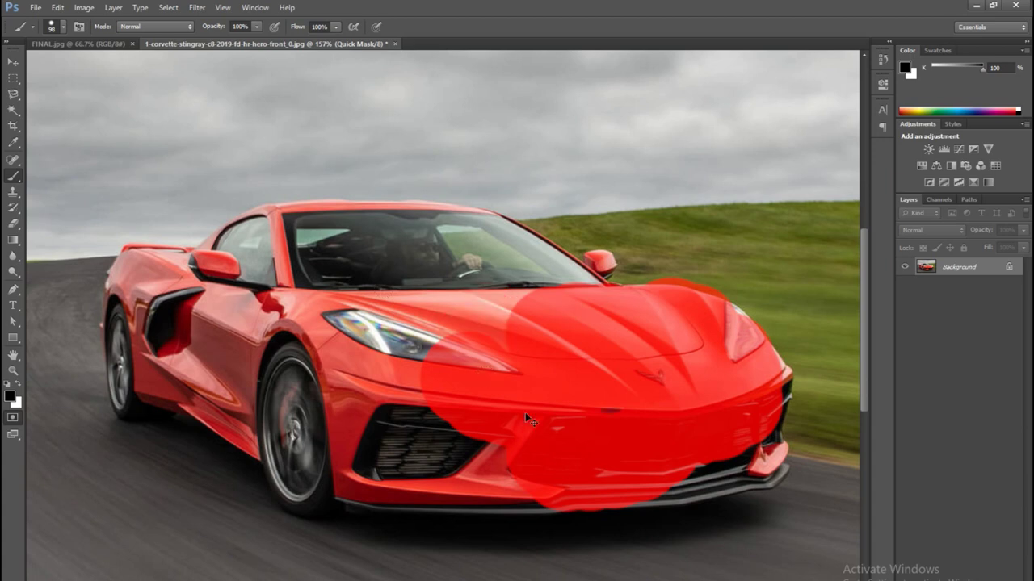
pyautogui.hotkey('ctrl', 'z')
pyautogui.hotkey('ctrl', 'z')
pyautogui.hotkey('ctrl', 'z')
pyautogui.hotkey('ctrl', 'z')
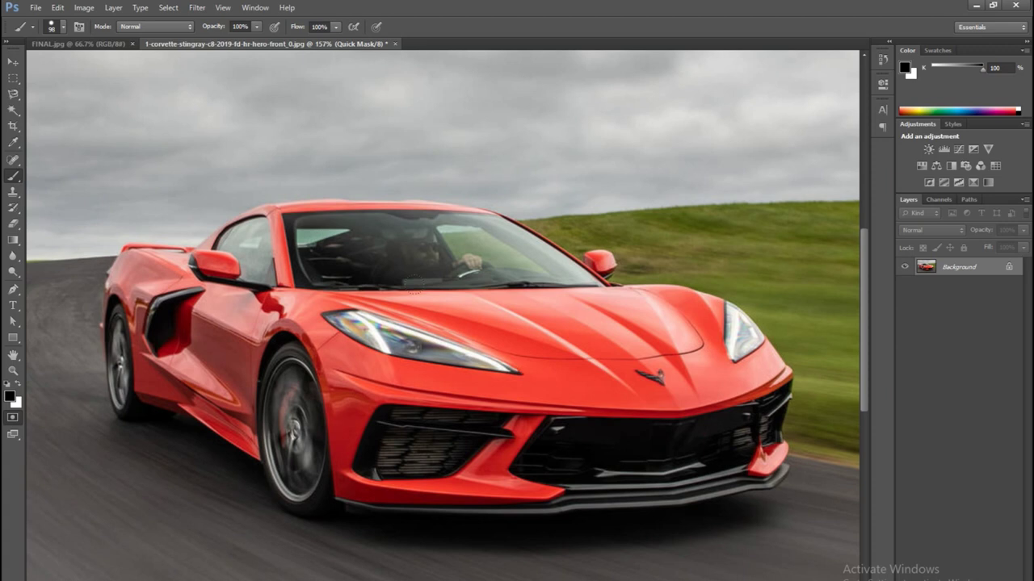
# Step: Re-enter Quick Mask and pick blue 1b319f as the mask colour
pyautogui.click(12, 417)
pyautogui.doubleClick(13, 418)
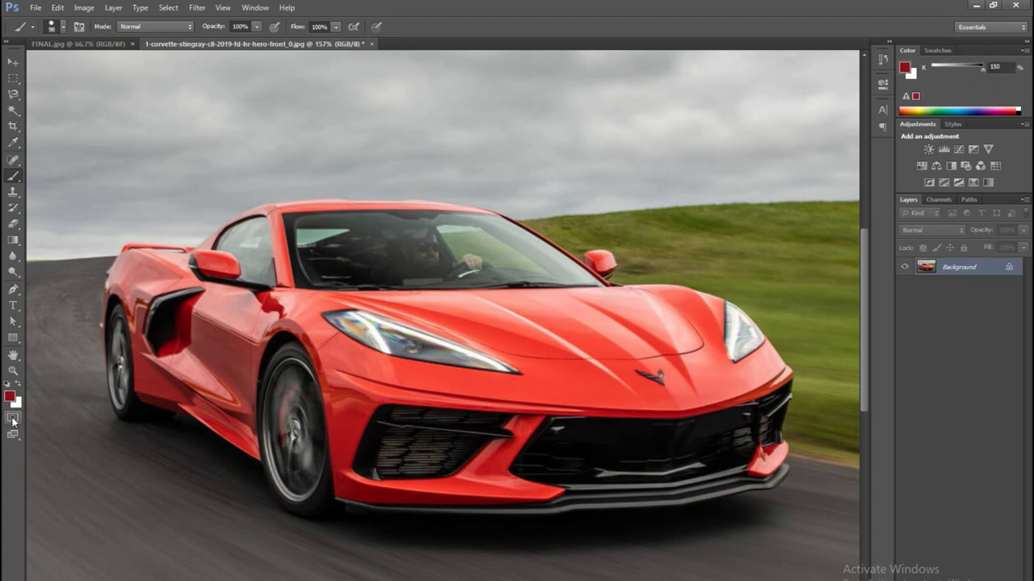
pyautogui.click(448, 319)
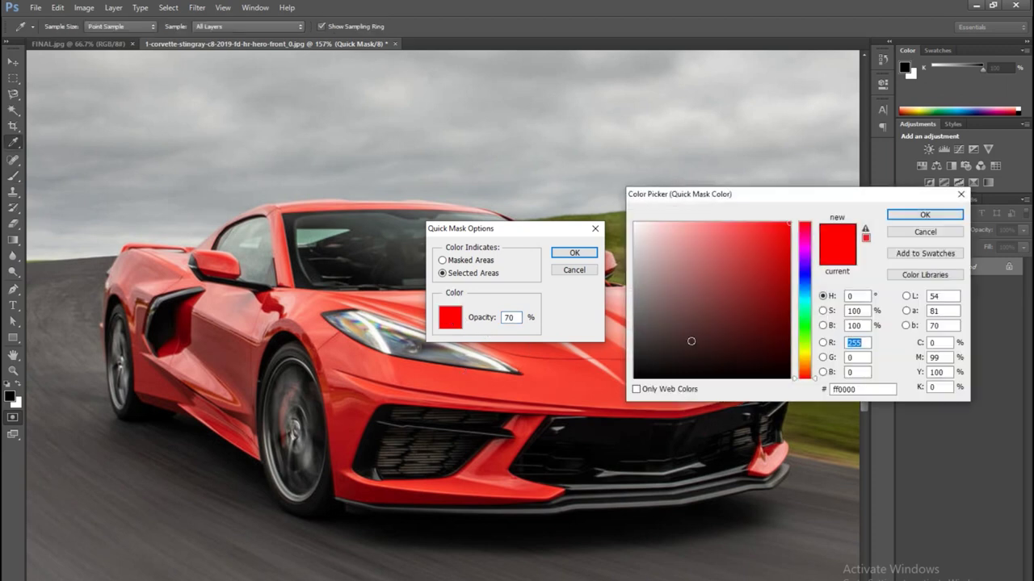
pyautogui.click(745, 329)
pyautogui.click(765, 296)
pyautogui.click(745, 323)
pyautogui.moveTo(806, 307); pyautogui.dragTo(808, 281)
pyautogui.moveTo(727, 330); pyautogui.dragTo(763, 281)
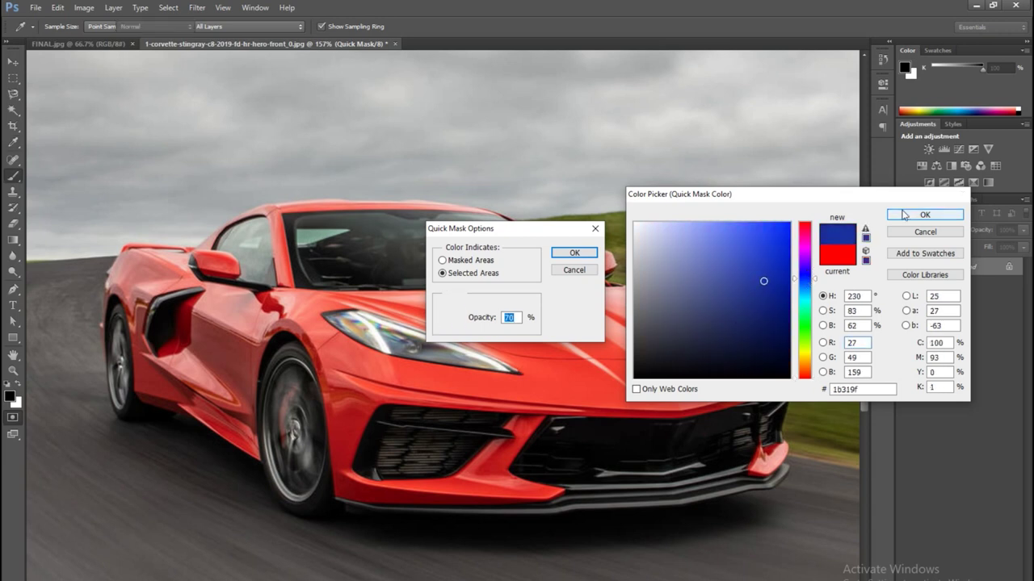
pyautogui.click(904, 214)
# Step: Brush blue mask across the hood toward the right mirror
pyautogui.click(574, 253)
pyautogui.click(553, 339)
pyautogui.moveTo(553, 339)
pyautogui.mouseDown()
pyautogui.moveTo(601, 293)
pyautogui.moveTo(646, 355)
pyautogui.moveTo(658, 327)
pyautogui.moveTo(723, 331)
pyautogui.moveTo(743, 347)
pyautogui.moveTo(755, 400)
pyautogui.moveTo(731, 392)
pyautogui.moveTo(792, 452)
pyautogui.moveTo(743, 501)
pyautogui.moveTo(646, 485)
pyautogui.moveTo(558, 525)
pyautogui.moveTo(476, 436)
pyautogui.moveTo(695, 420)
pyautogui.mouseUp()
# Step: Extend the blue mask over the headlight, bumper and lower-left gap
pyautogui.moveTo(485, 477)
pyautogui.mouseDown()
pyautogui.moveTo(452, 404)
pyautogui.moveTo(476, 355)
pyautogui.moveTo(420, 436)
pyautogui.mouseUp()
pyautogui.moveTo(436, 299); pyautogui.dragTo(404, 484)
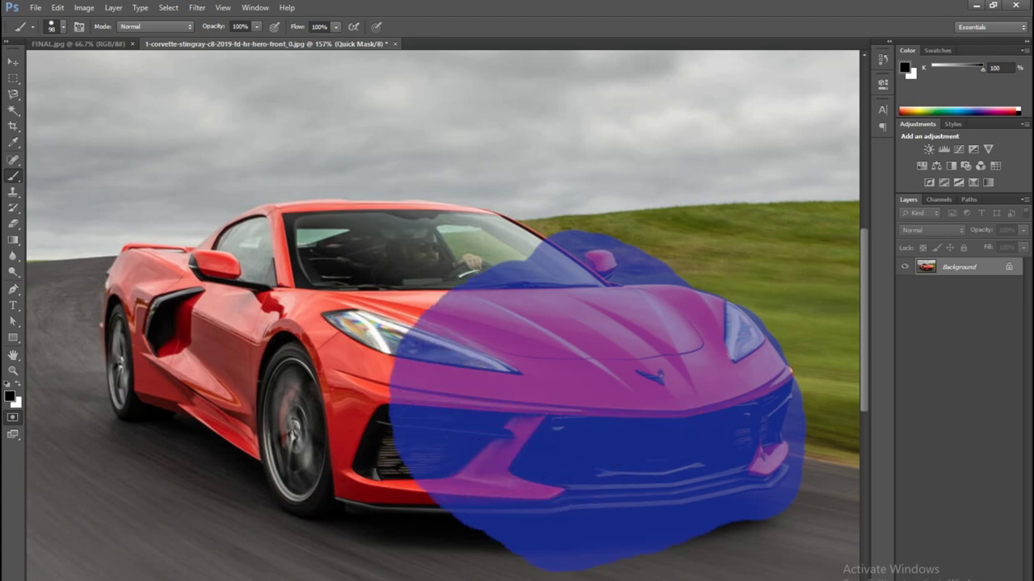
pyautogui.moveTo(501, 521); pyautogui.dragTo(460, 545)
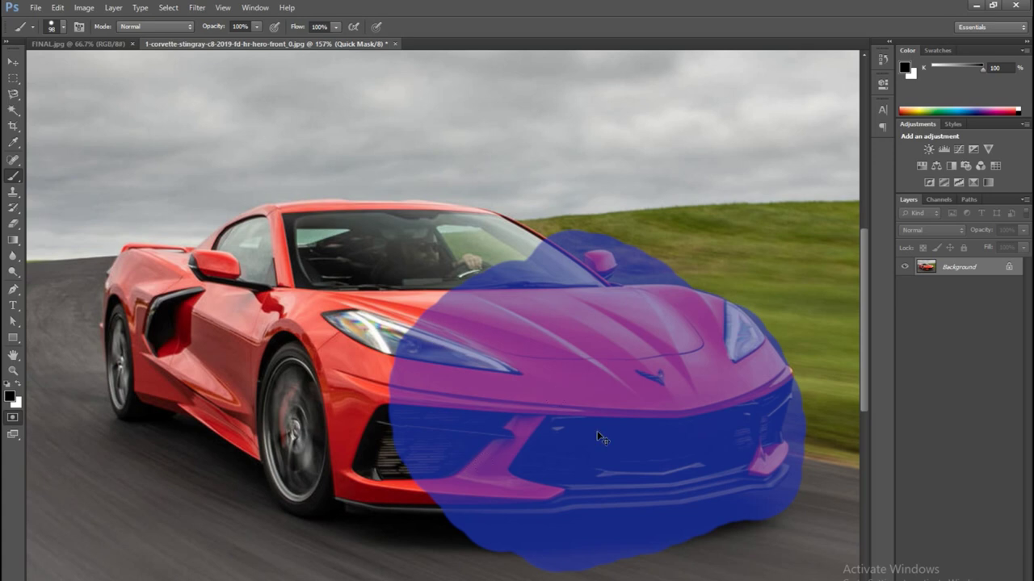
# Step: Exit Quick Mask, deselect, and bring up the foreground colour picker
pyautogui.press('q')
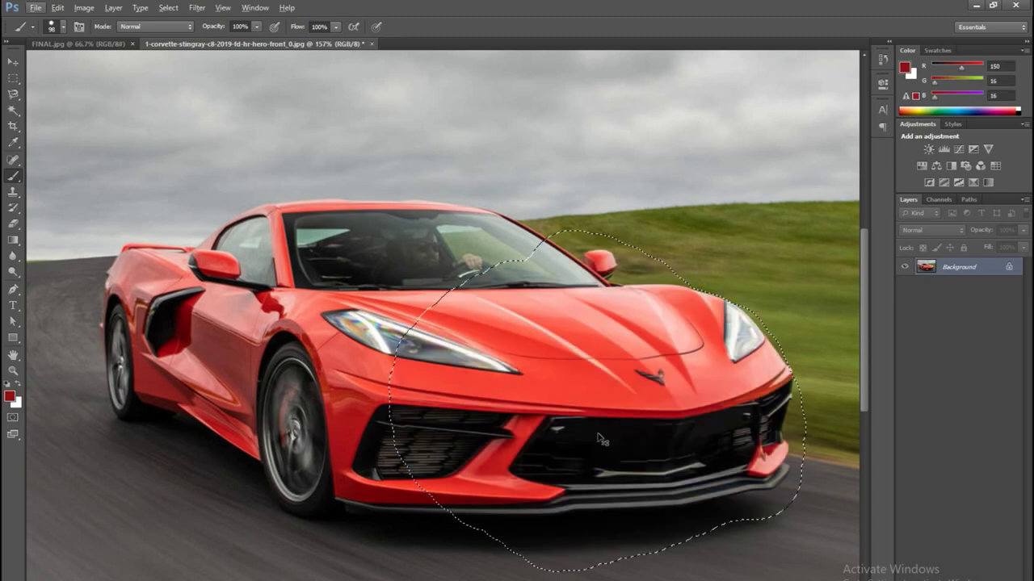
pyautogui.hotkey('ctrl', 'd')
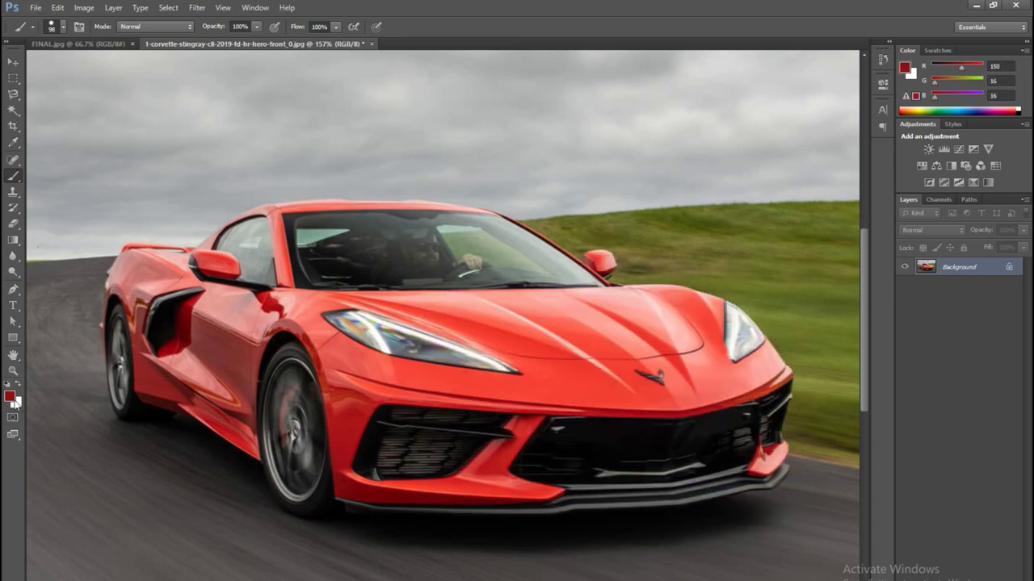
pyautogui.click(10, 397)
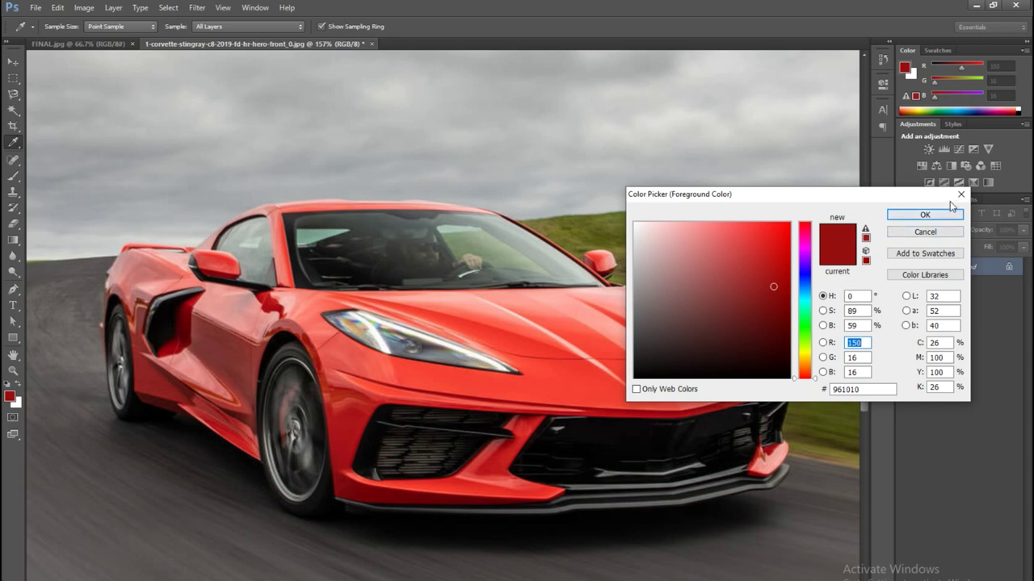
# Step: Set Quick Mask opacity to 100%, paint a test stroke over the windshield and hood, then exit Quick Mask
pyautogui.press('Escape')
pyautogui.doubleClick(12, 417)
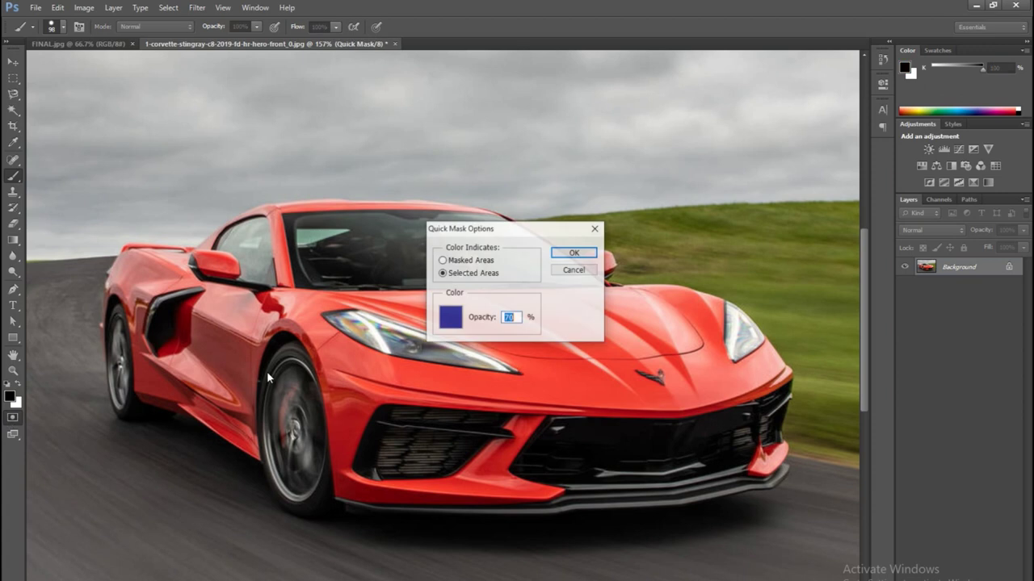
pyautogui.moveTo(477, 320); pyautogui.dragTo(525, 320)
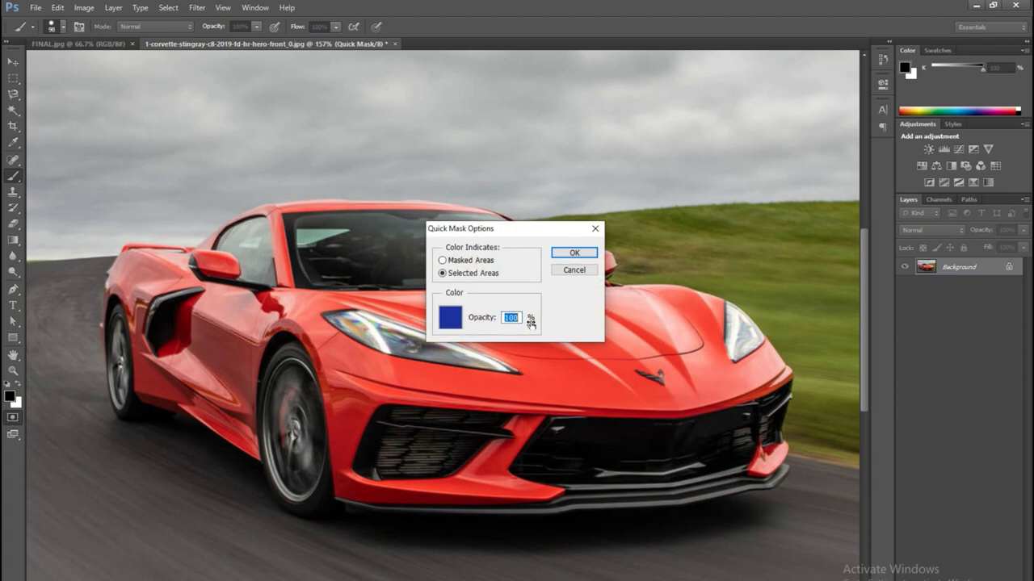
pyautogui.click(573, 254)
pyautogui.moveTo(433, 198)
pyautogui.mouseDown()
pyautogui.moveTo(549, 280)
pyautogui.moveTo(581, 319)
pyautogui.moveTo(747, 360)
pyautogui.mouseUp()
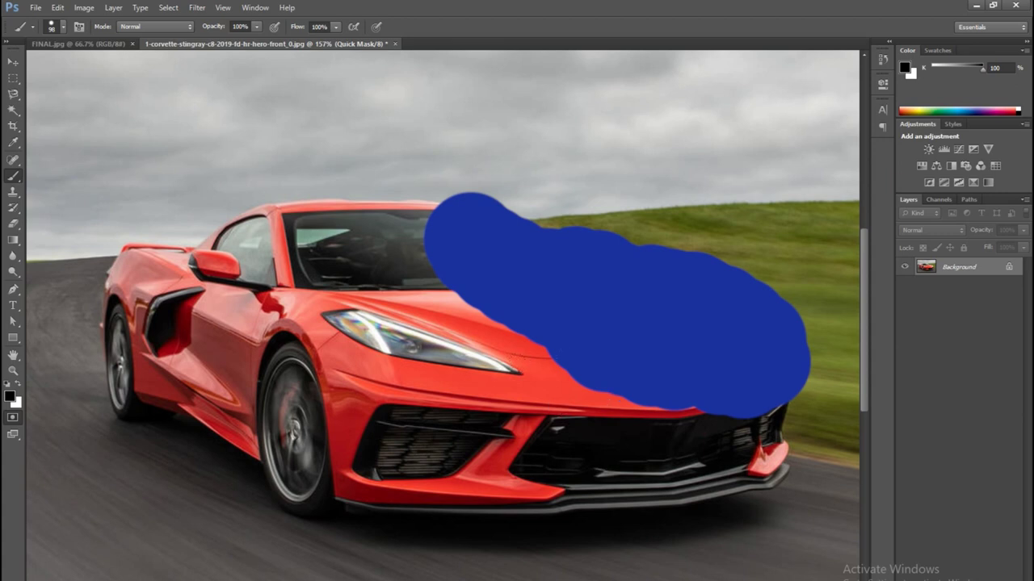
pyautogui.press('q')
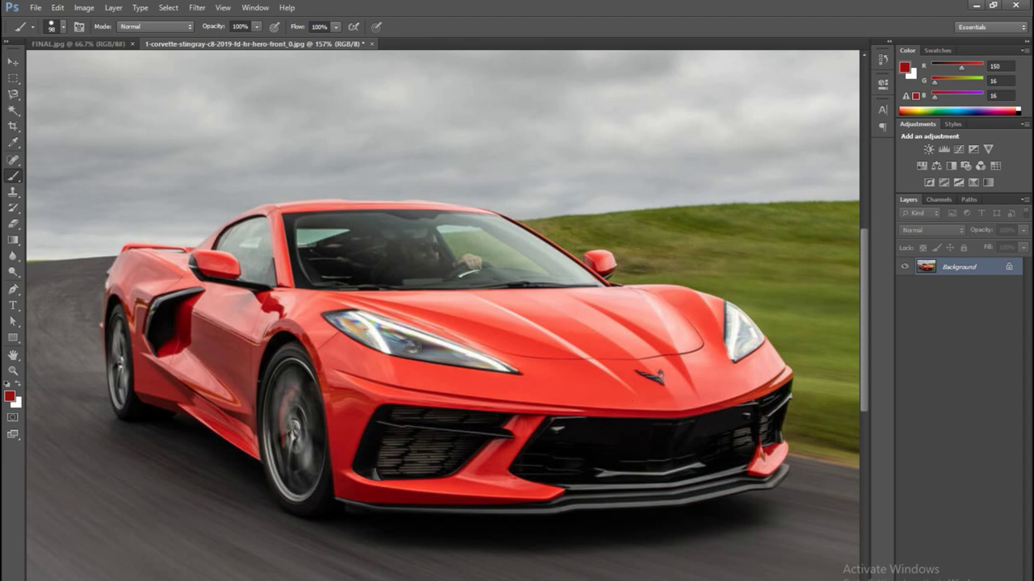
# Step: Set the Quick Mask overlay to 50% opacity and mask the windshield, mirror, hood and front intake
pyautogui.doubleClick(12, 417)
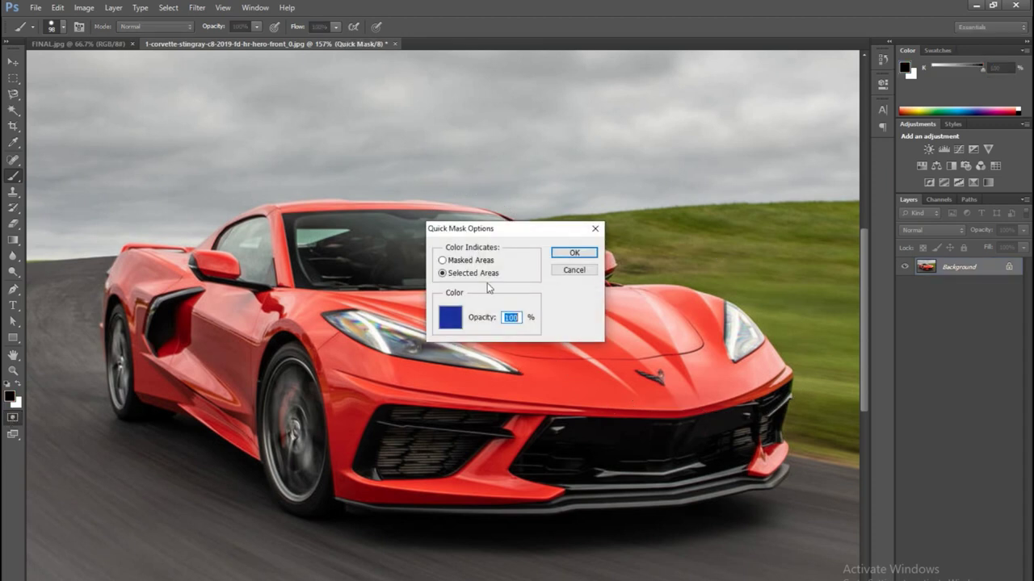
pyautogui.write('50')
pyautogui.click(574, 253)
pyautogui.moveTo(482, 202)
pyautogui.mouseDown()
pyautogui.moveTo(654, 355)
pyautogui.moveTo(565, 218)
pyautogui.moveTo(711, 340)
pyautogui.moveTo(663, 327)
pyautogui.moveTo(711, 372)
pyautogui.moveTo(800, 363)
pyautogui.moveTo(795, 437)
pyautogui.moveTo(723, 477)
pyautogui.moveTo(581, 504)
pyautogui.moveTo(566, 404)
pyautogui.moveTo(573, 387)
pyautogui.moveTo(543, 303)
pyautogui.moveTo(388, 347)
pyautogui.moveTo(468, 242)
pyautogui.moveTo(263, 192)
pyautogui.moveTo(206, 259)
pyautogui.moveTo(80, 340)
pyautogui.moveTo(149, 448)
pyautogui.moveTo(194, 339)
pyautogui.moveTo(323, 485)
pyautogui.moveTo(500, 541)
pyautogui.moveTo(614, 537)
pyautogui.mouseUp()
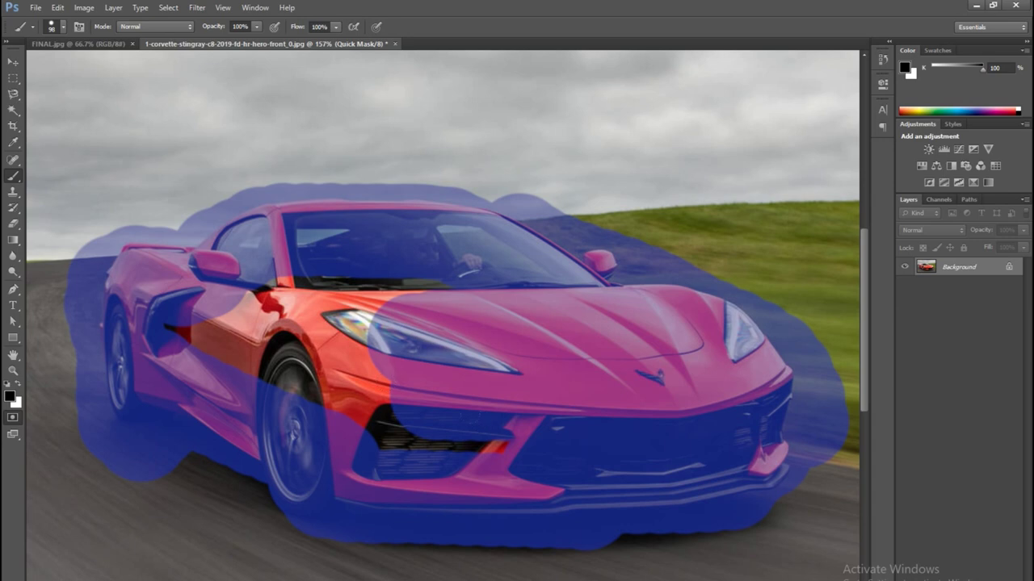
pyautogui.moveTo(444, 436); pyautogui.dragTo(347, 372)
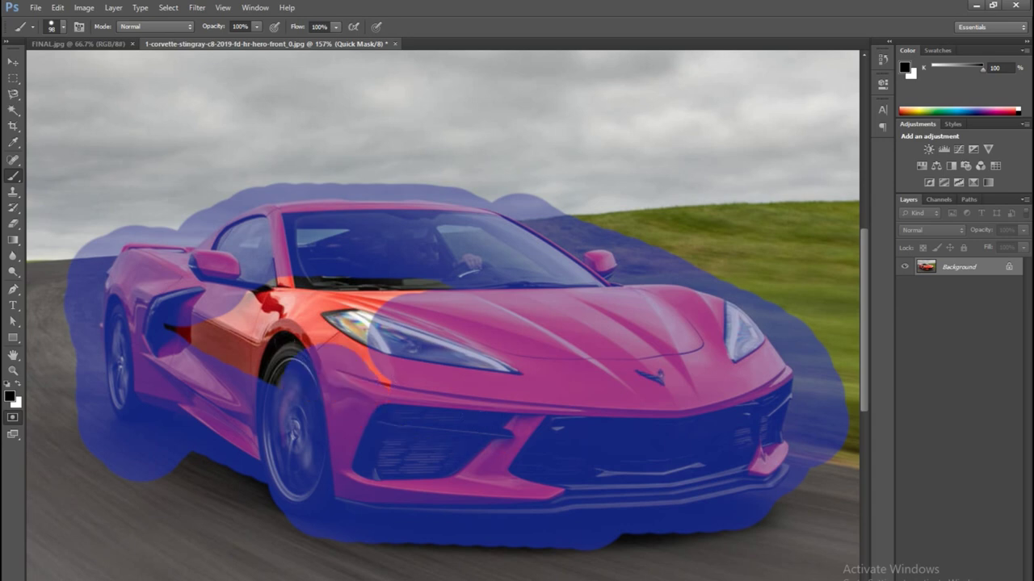
# Step: Convert the mask to a selection, preview the car on its own layer, then undo that layer
pyautogui.press('q')
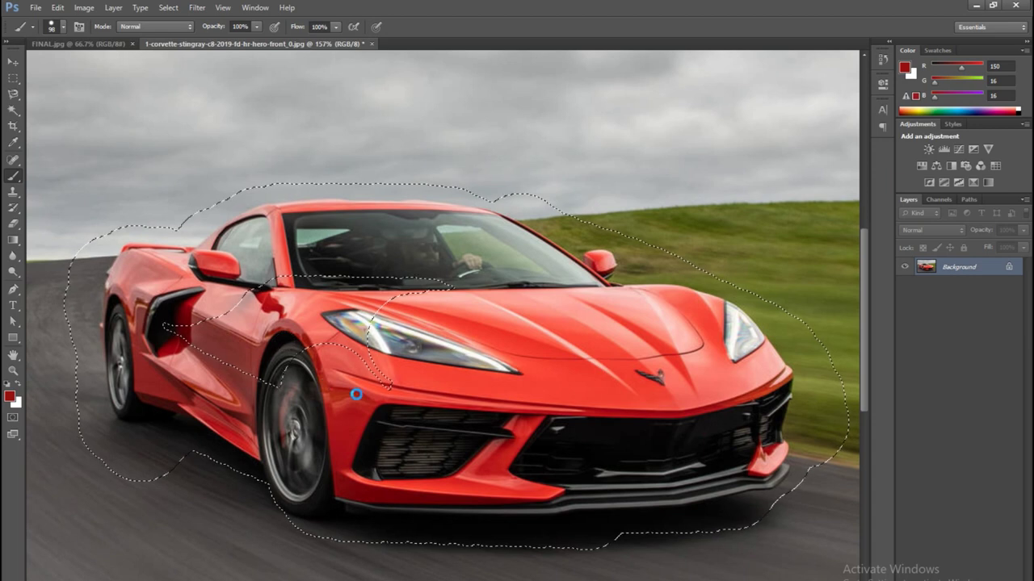
pyautogui.hotkey('ctrl', 'j')
pyautogui.click(904, 285)
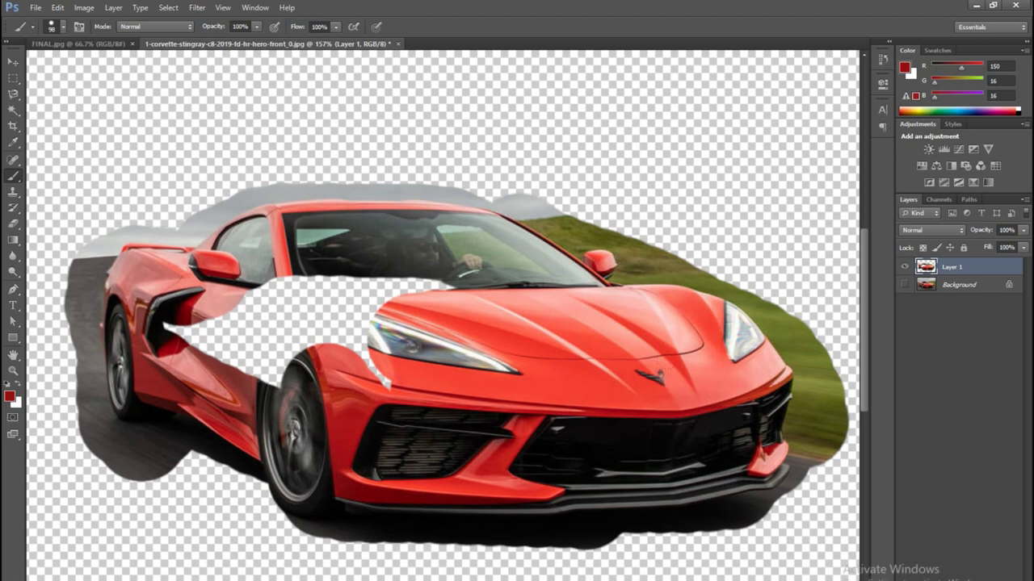
pyautogui.hotkey('ctrl', 'alt', 'z')
pyautogui.hotkey('ctrl', 'alt', 'z')
pyautogui.hotkey('ctrl', 'alt', 'z')
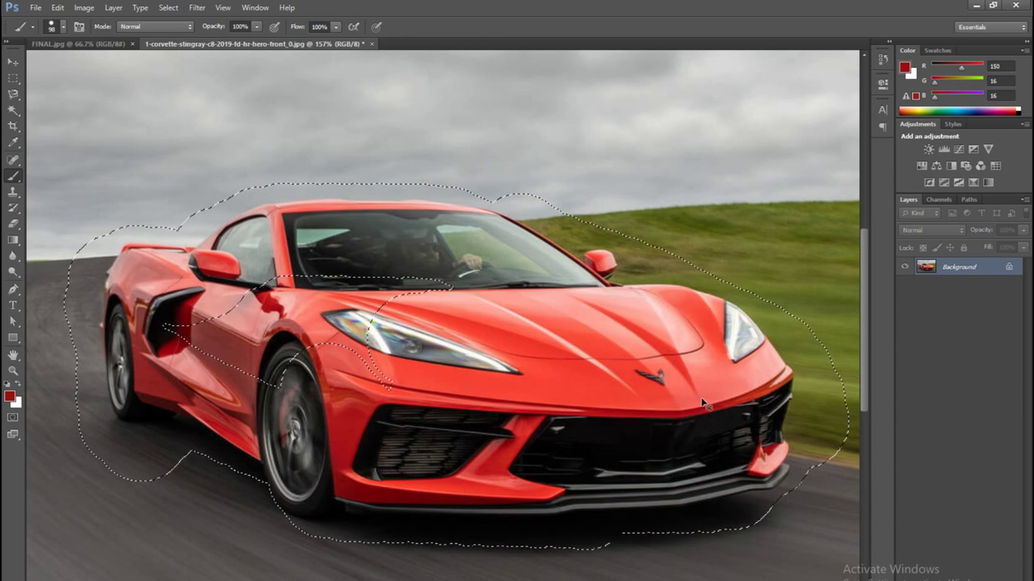
# Step: Re-enter Quick Mask mode, reviewing the Quick Mask Options opacity and closing the dialog without changes
pyautogui.doubleClick(12, 417)
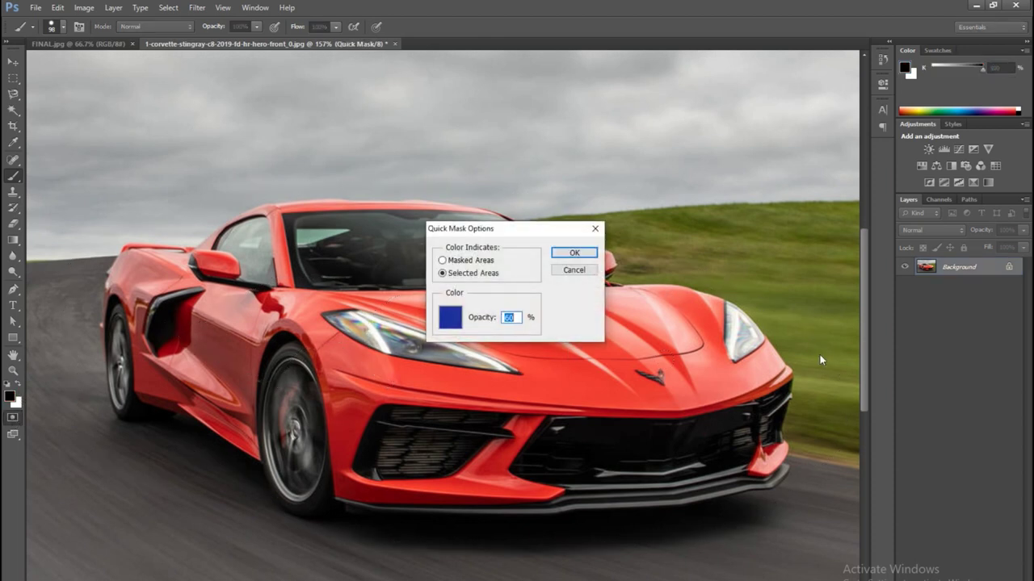
pyautogui.write('70')
pyautogui.moveTo(519, 231); pyautogui.dragTo(200, 314)
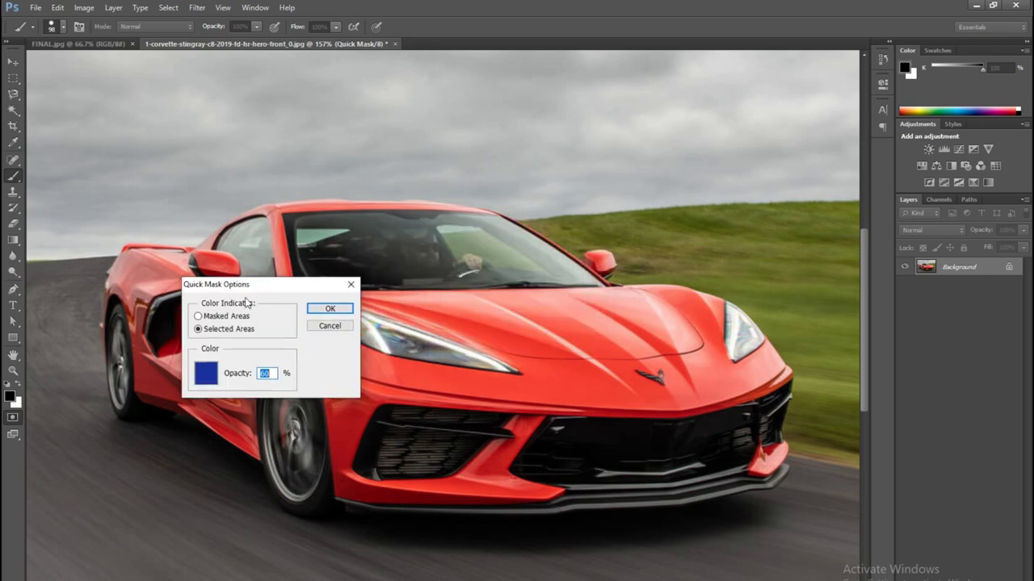
pyautogui.click(10, 402)
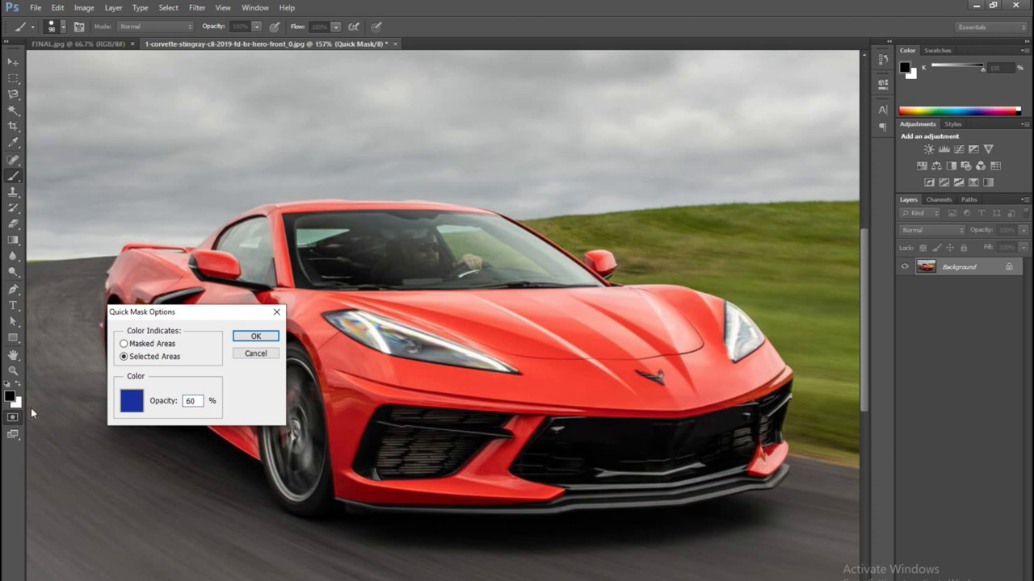
pyautogui.click(277, 311)
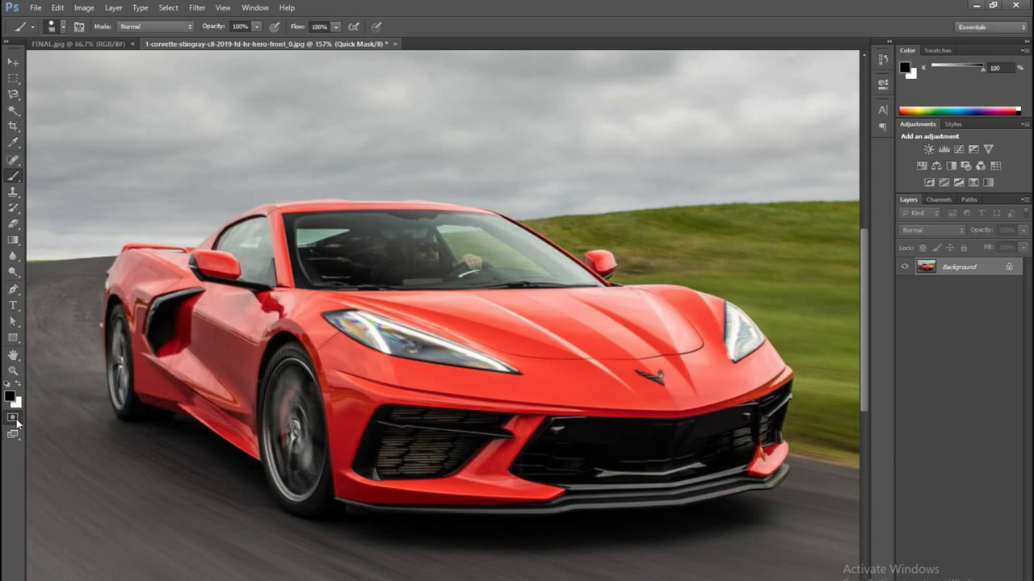
pyautogui.doubleClick(12, 418)
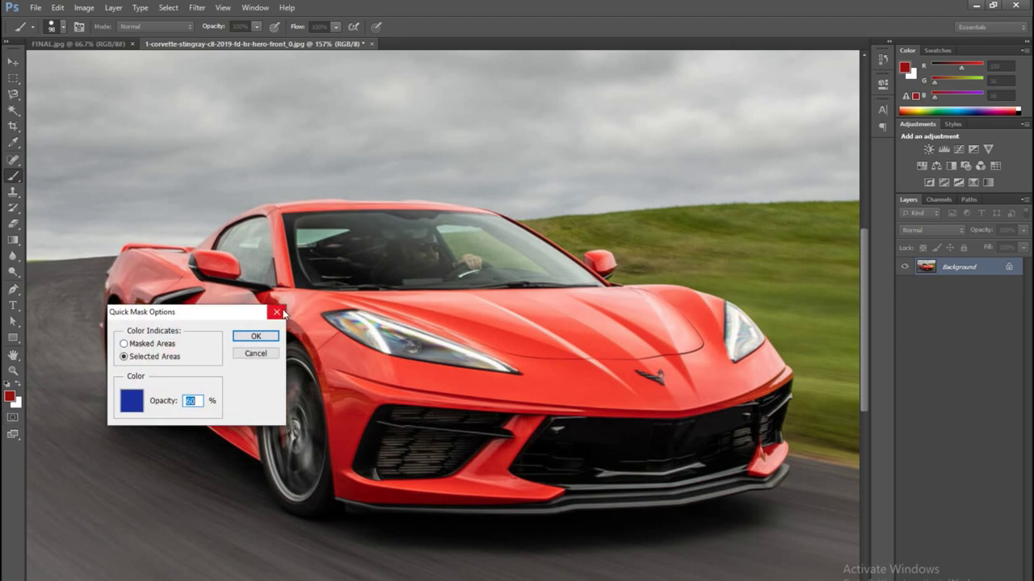
pyautogui.click(276, 313)
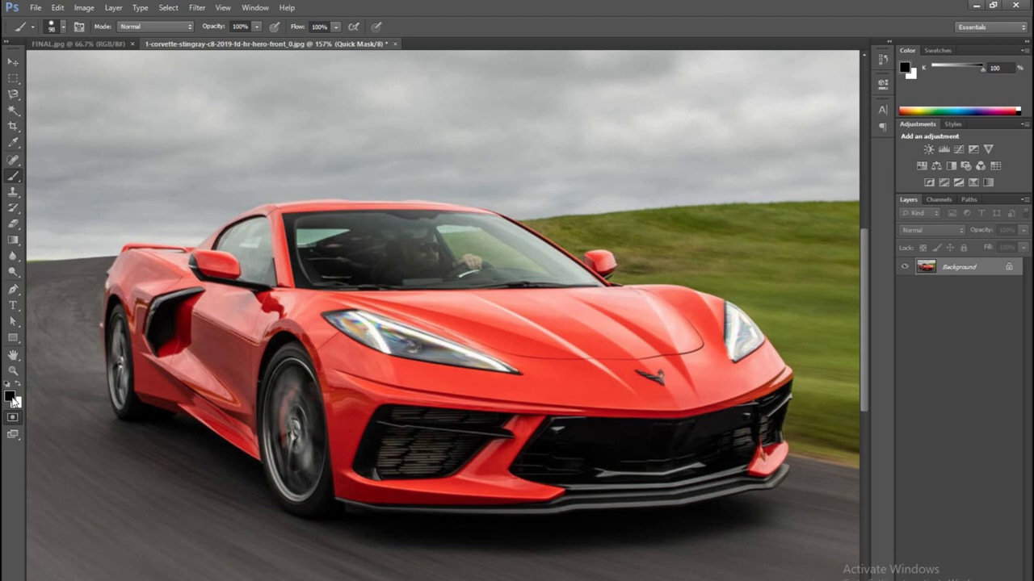
# Step: Pick a red foreground colour and paint the mask over the windshield, hood and front bumper
pyautogui.click(10, 395)
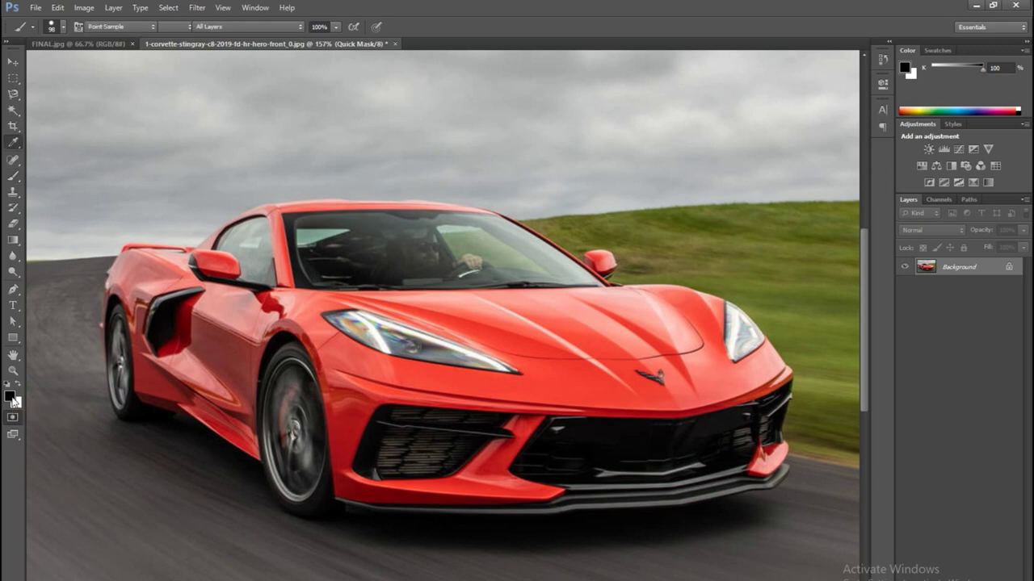
pyautogui.moveTo(696, 334); pyautogui.dragTo(779, 284)
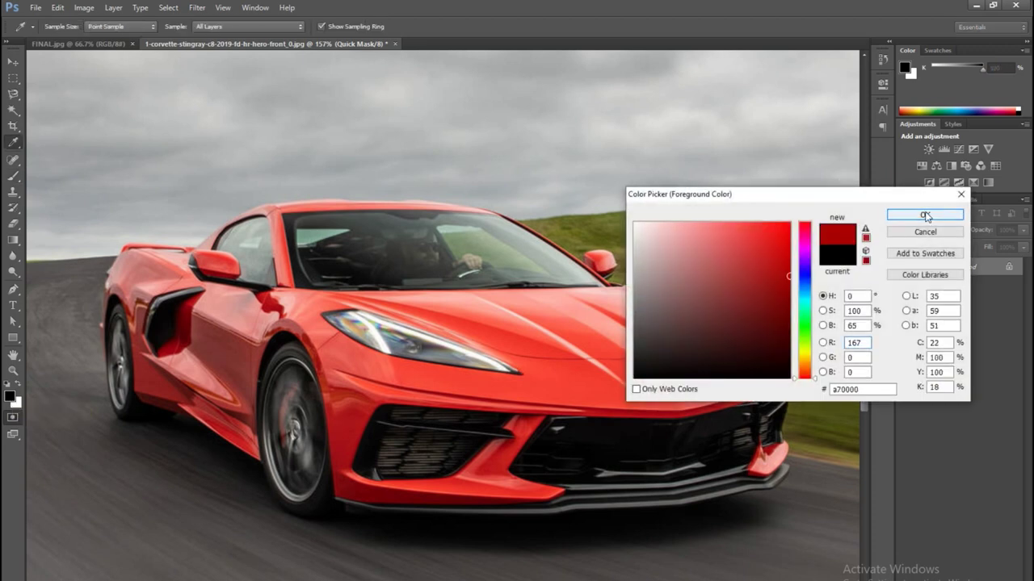
pyautogui.click(924, 214)
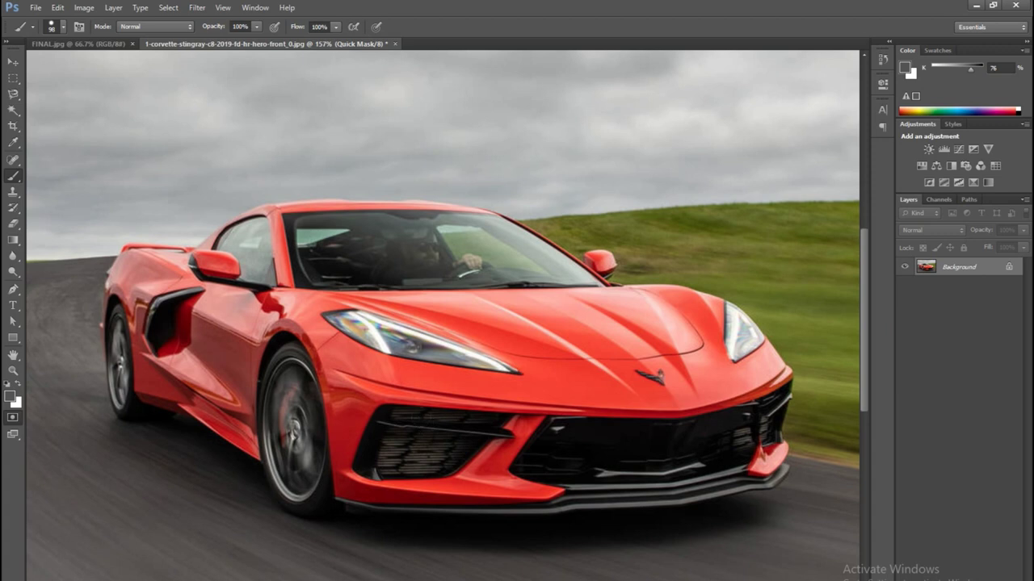
pyautogui.click(10, 395)
pyautogui.click(748, 329)
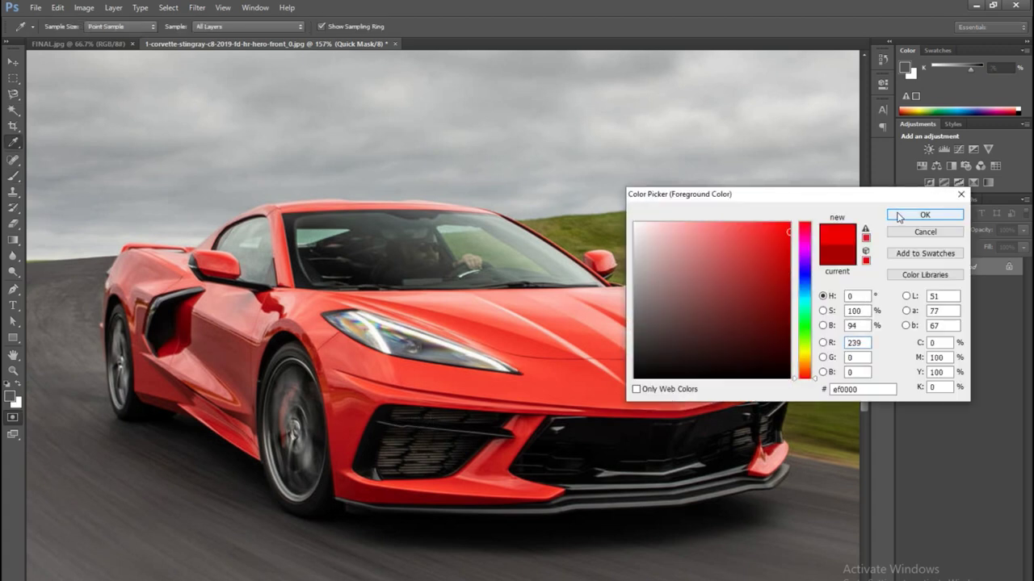
pyautogui.click(925, 214)
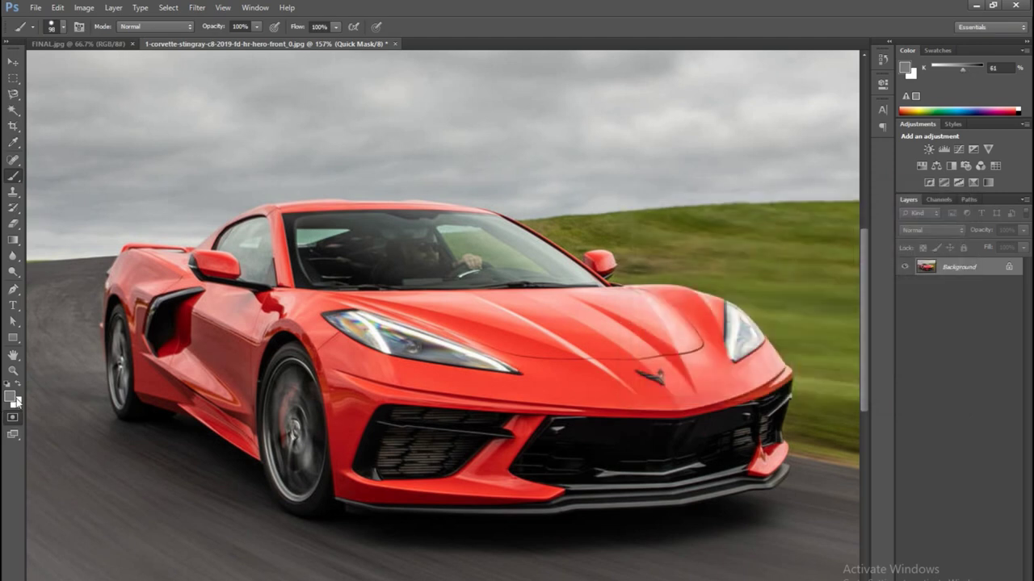
pyautogui.moveTo(290, 379)
pyautogui.mouseDown()
pyautogui.moveTo(380, 323)
pyautogui.moveTo(437, 428)
pyautogui.moveTo(339, 258)
pyautogui.moveTo(565, 387)
pyautogui.mouseUp()
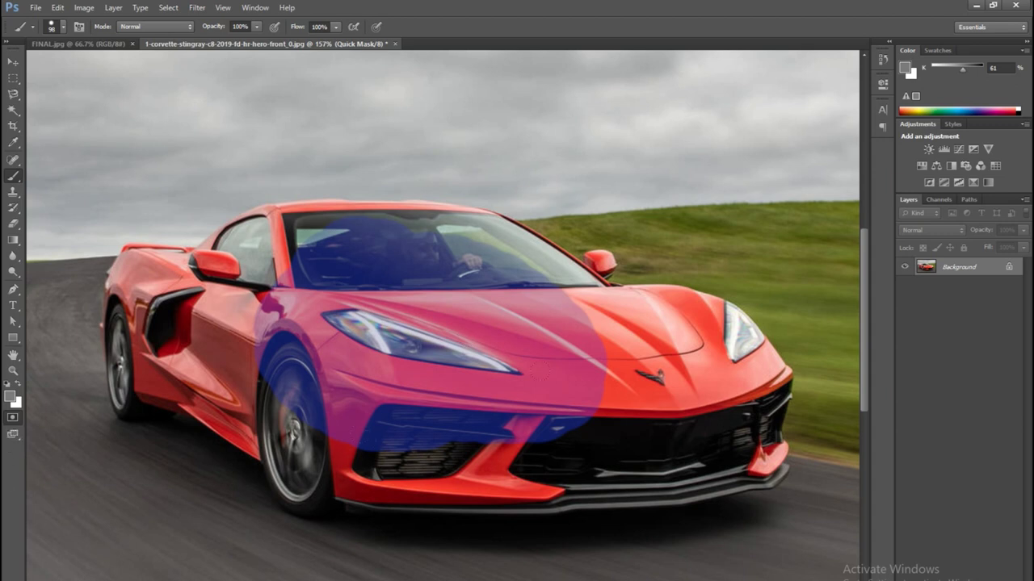
pyautogui.moveTo(573, 424); pyautogui.dragTo(606, 388)
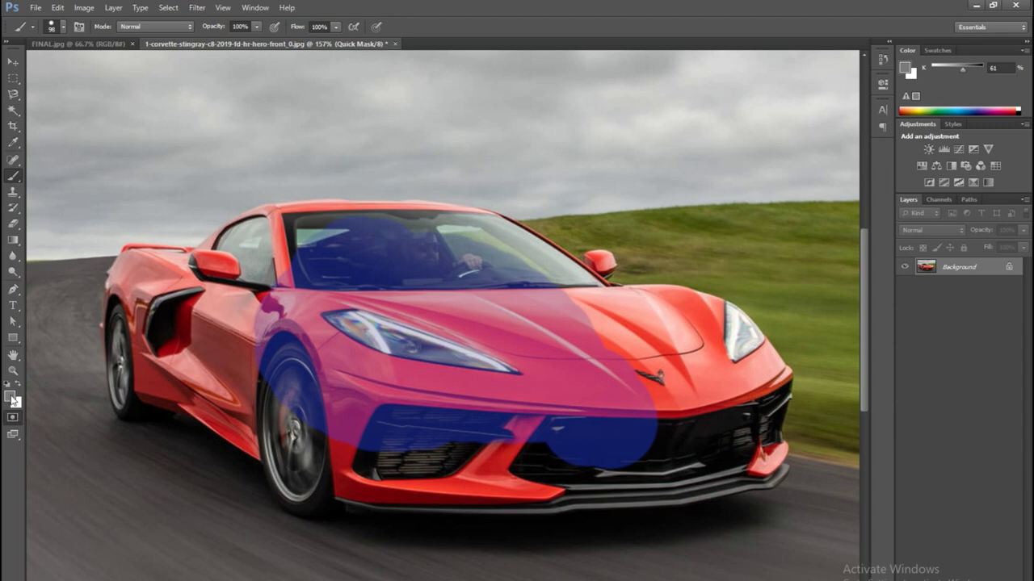
# Step: Preview the front-of-car selection as a separate layer, delete that layer, and re-enter Quick Mask mode
pyautogui.press('q')
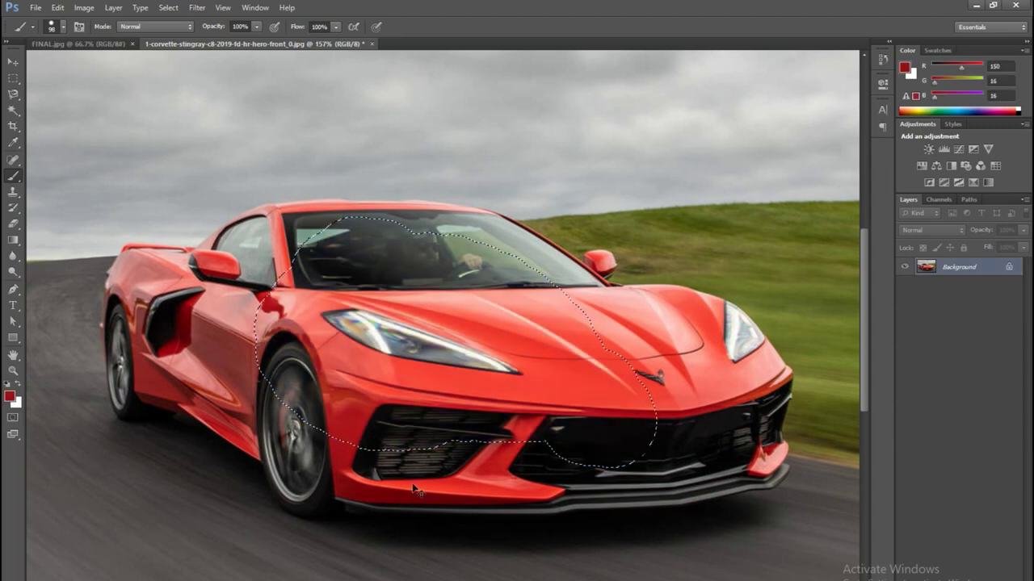
pyautogui.hotkey('ctrl', 'j')
pyautogui.click(904, 285)
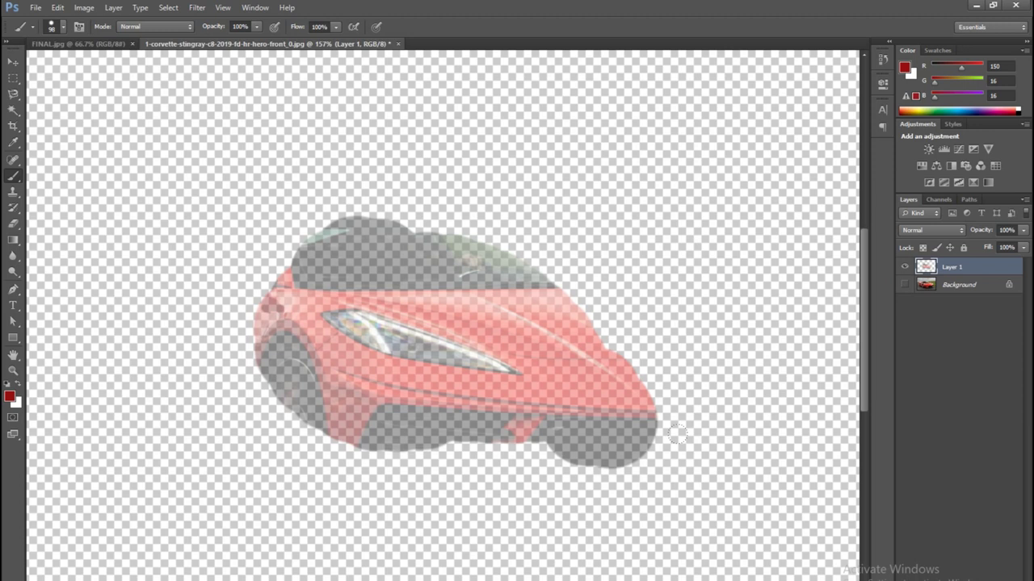
pyautogui.hotkey('ctrl', 'alt', 'z')
pyautogui.hotkey('ctrl', 'alt', 'z')
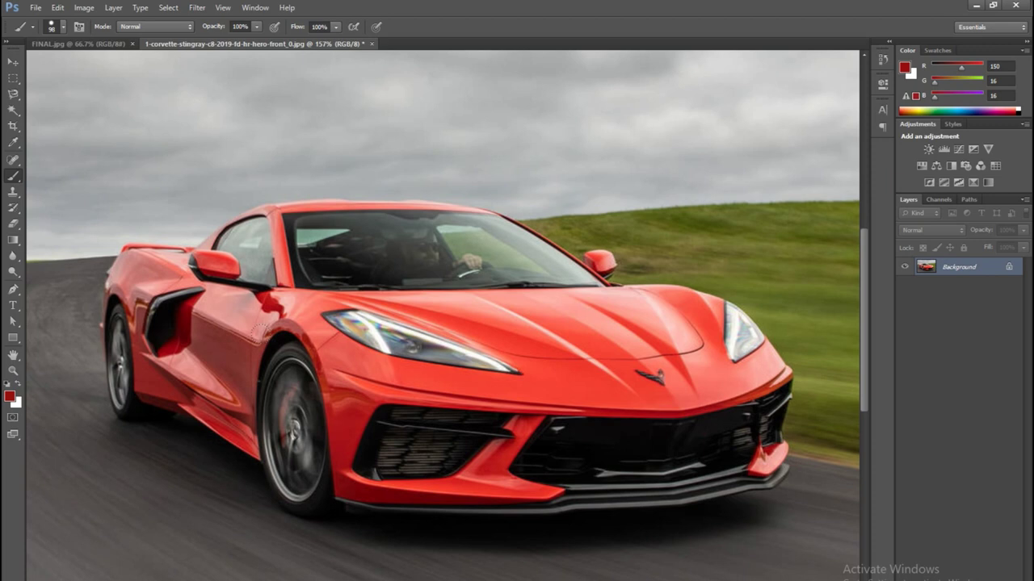
pyautogui.click(12, 417)
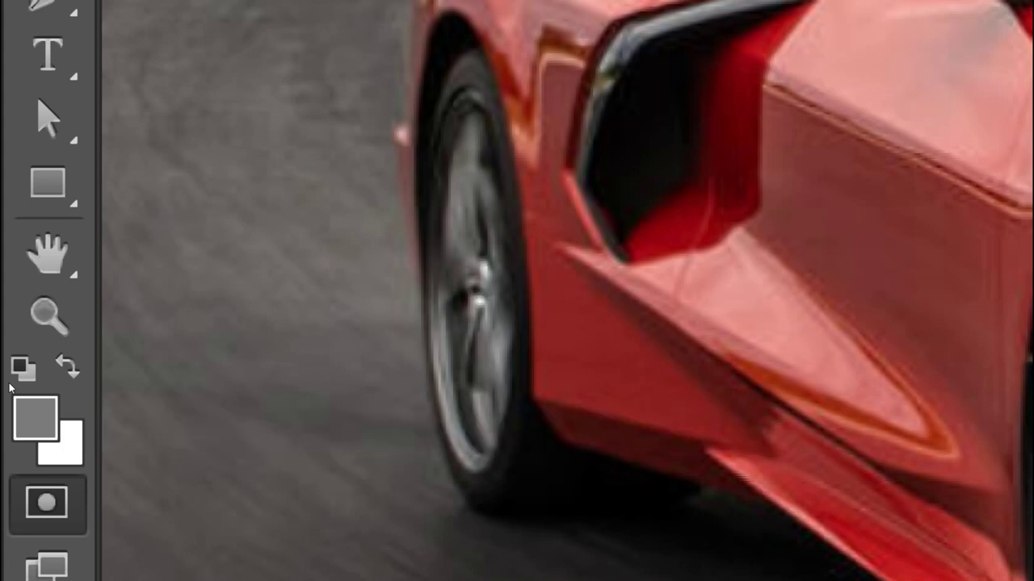
# Step: Reset the painting colours to default black foreground and white background with D
pyautogui.press('d')
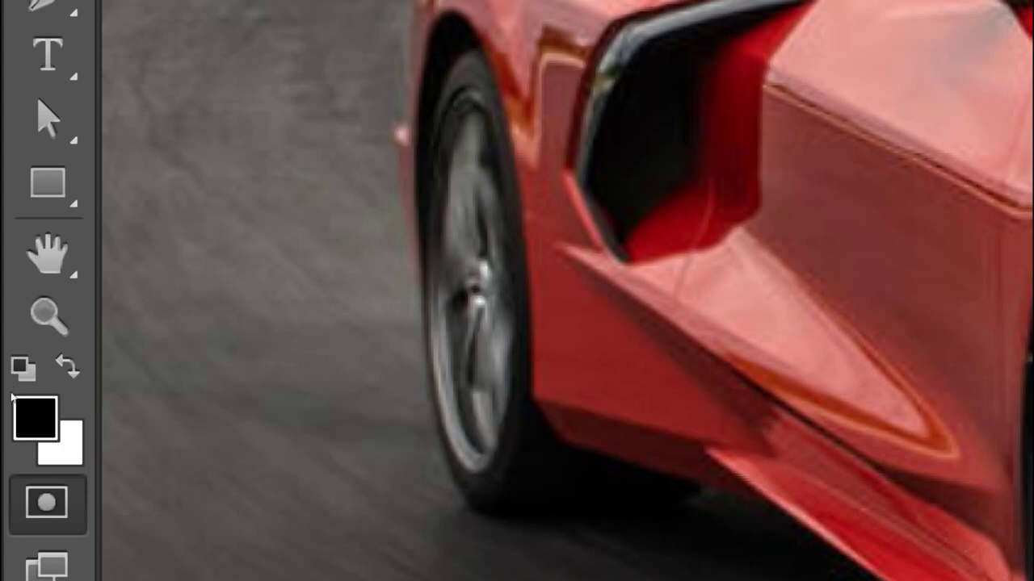
pyautogui.press('z')
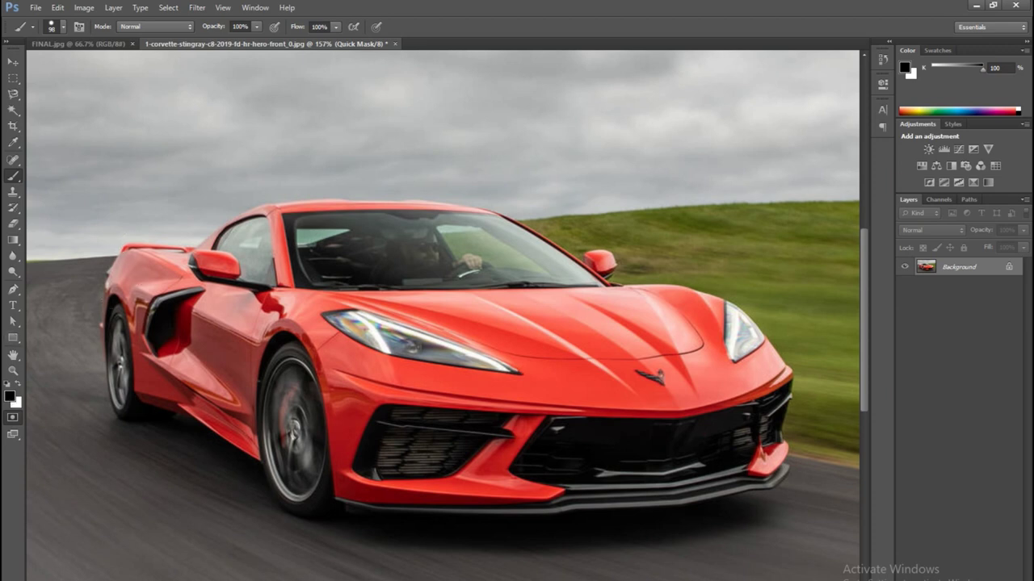
# Step: Open Background.jpg from the '3rd Day _Quick mask' folder as a third Photoshop document
pyautogui.click(81, 44)
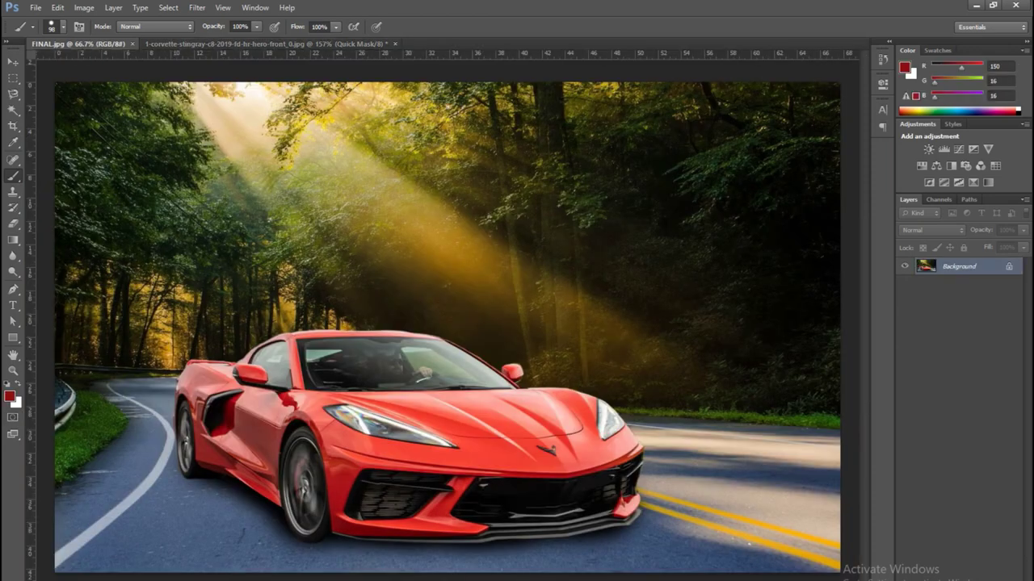
pyautogui.click(272, 44)
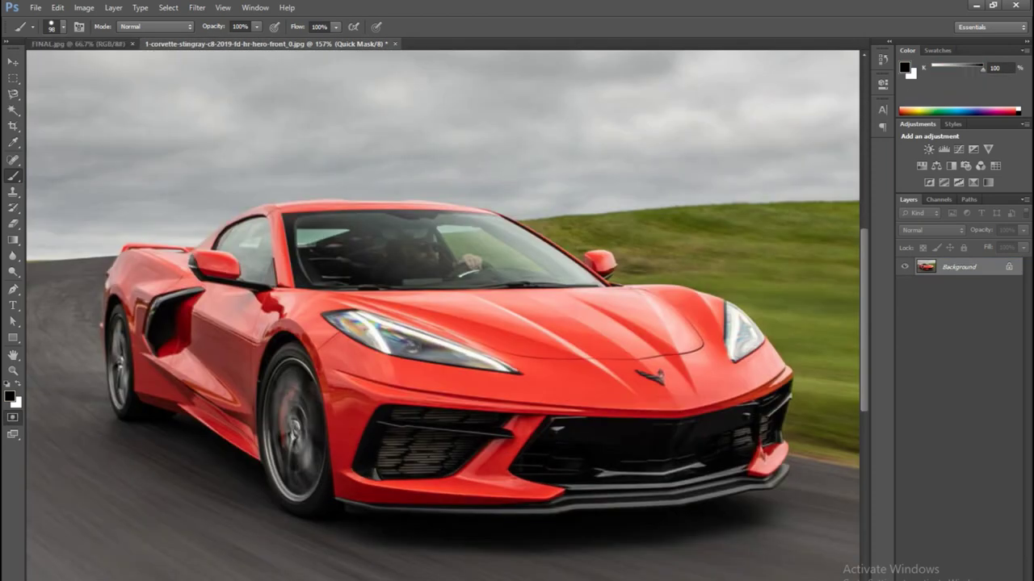
pyautogui.click(497, 557)
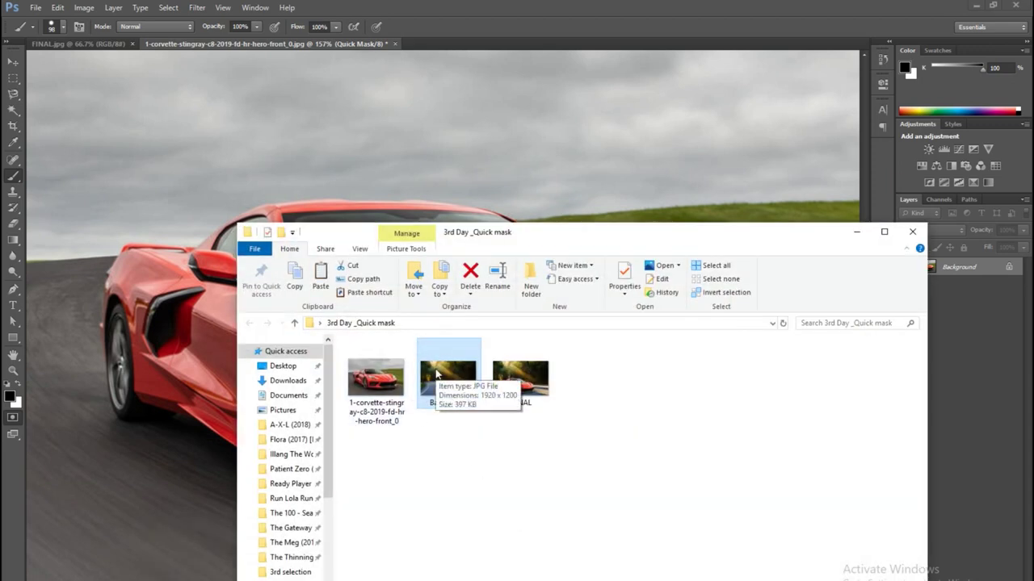
pyautogui.moveTo(448, 383); pyautogui.dragTo(458, 40)
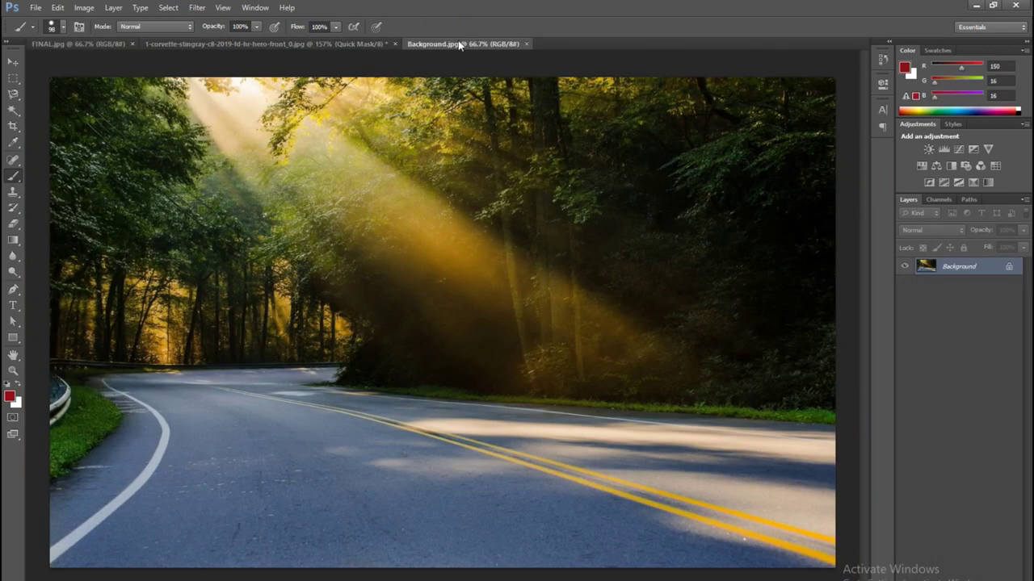
# Step: Cycle through the Corvette, forest road and FINAL composite documents, ending on the Corvette photo
pyautogui.click(274, 43)
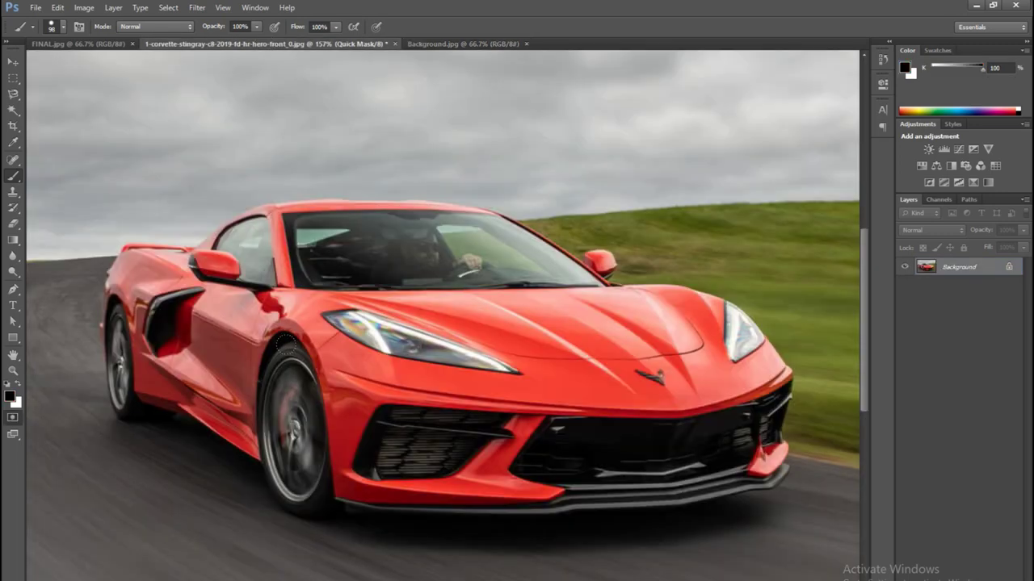
pyautogui.click(462, 44)
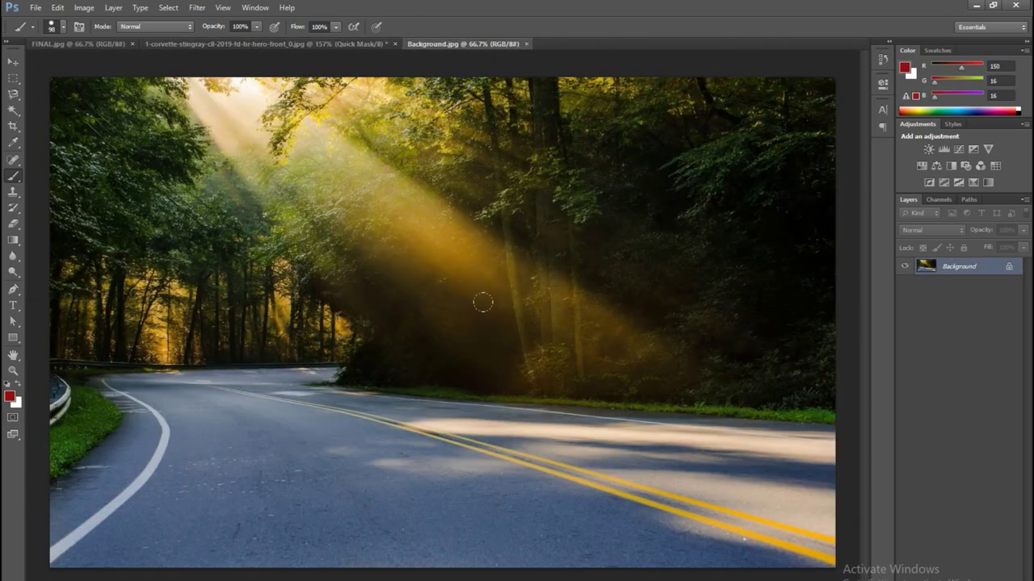
pyautogui.hotkey('ctrl', 'Tab')
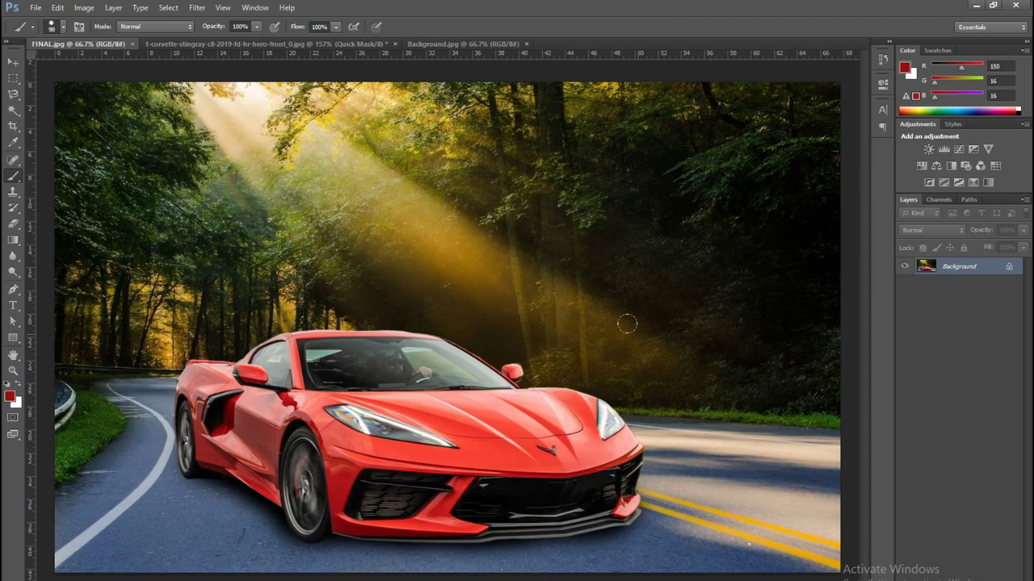
pyautogui.hotkey('ctrl', 'Tab')
pyautogui.hotkey('ctrl', 'Tab')
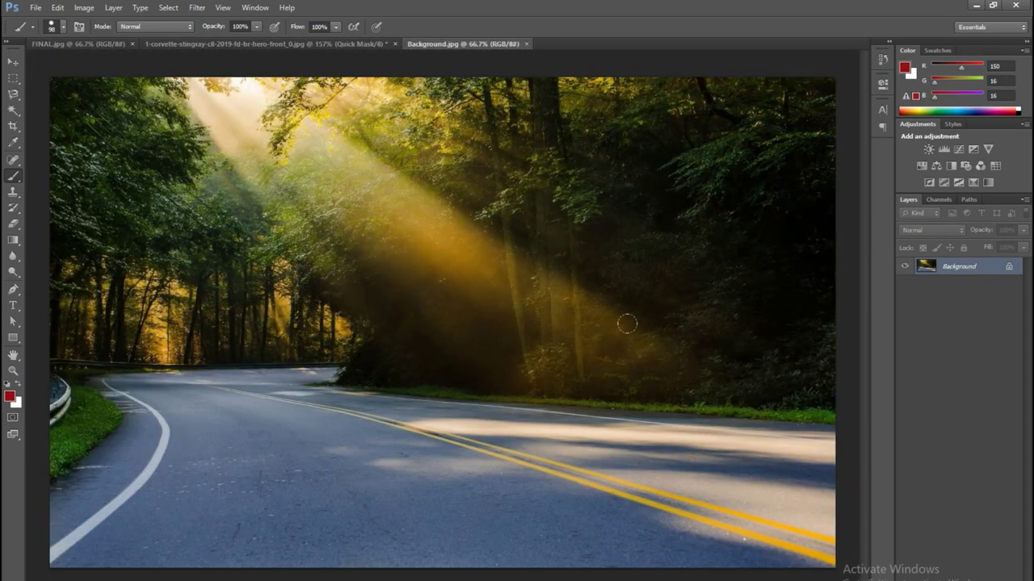
pyautogui.click(309, 48)
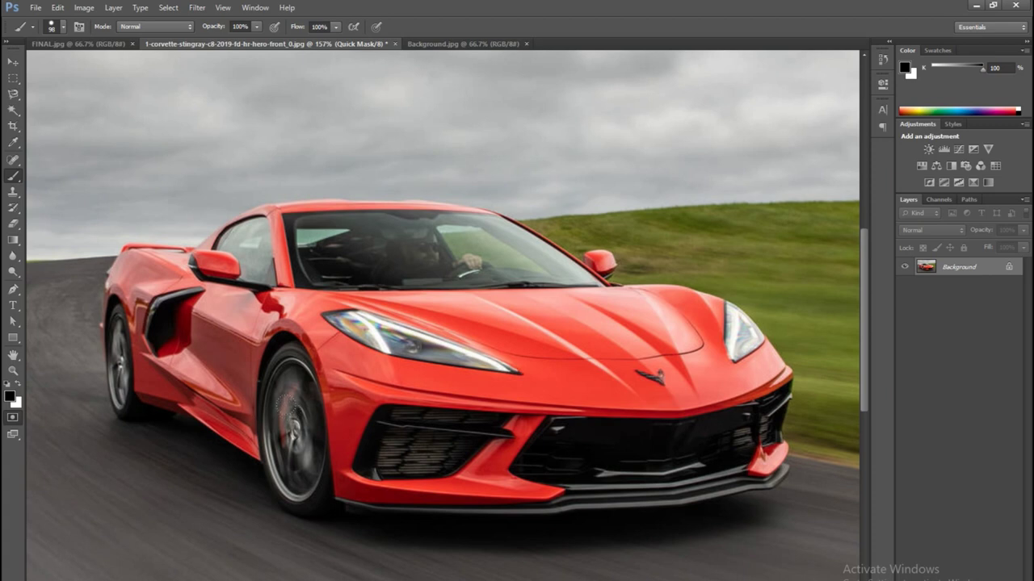
# Step: Set the brush to 85 px at 100% hardness, then undo a trial dab on the car
pyautogui.click(62, 29)
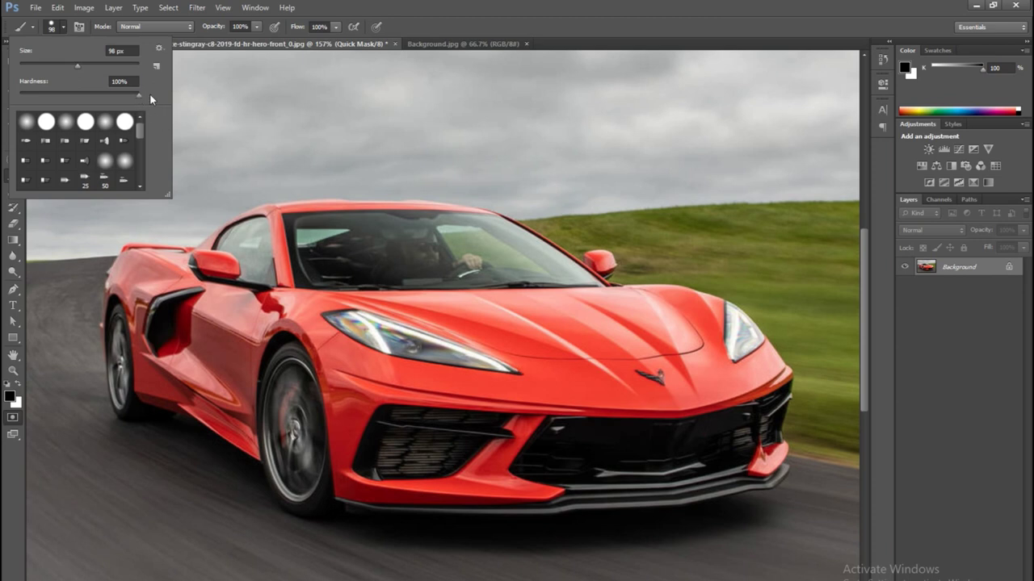
pyautogui.press('Tab')
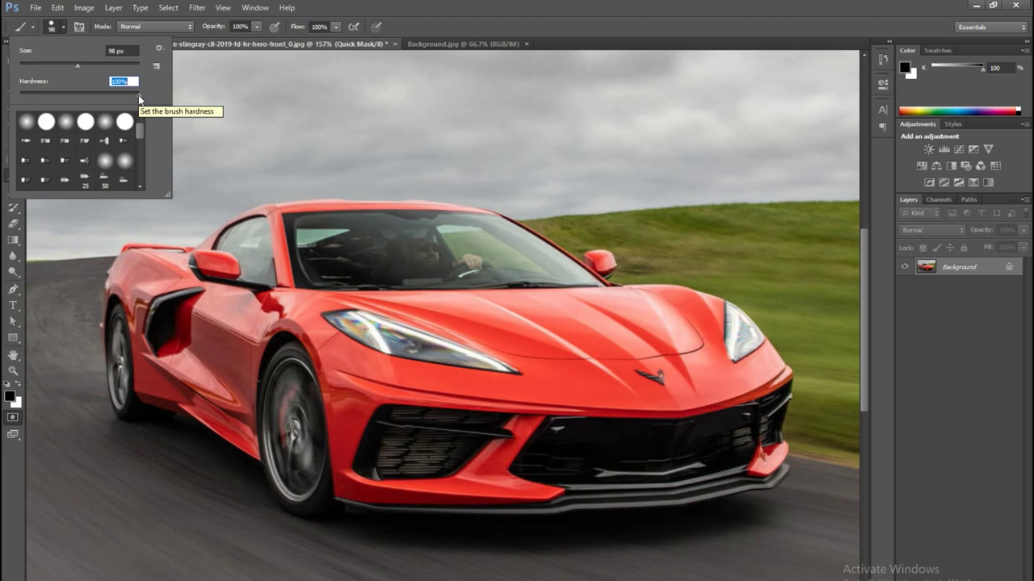
pyautogui.moveTo(139, 94); pyautogui.dragTo(112, 94)
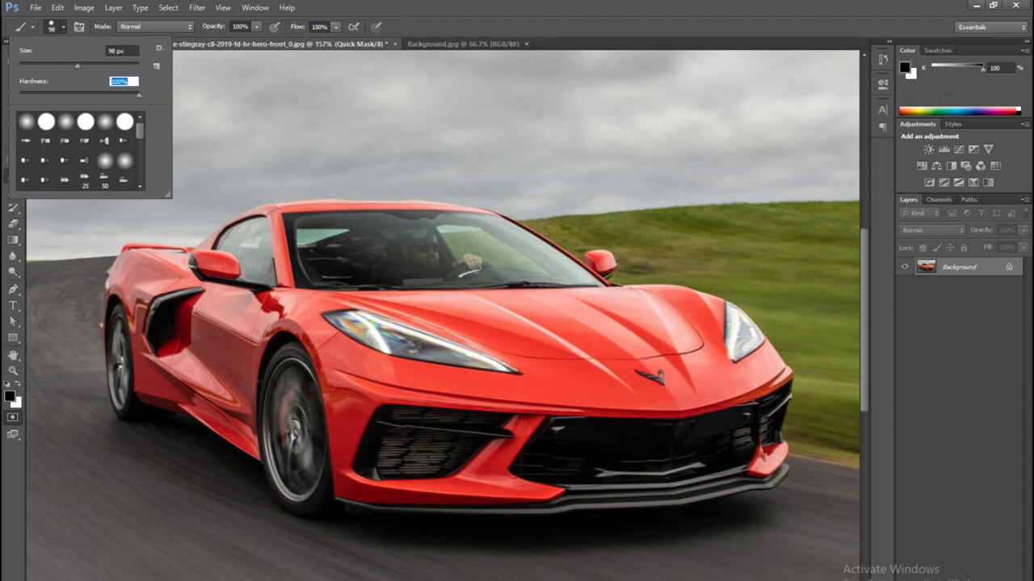
pyautogui.moveTo(78, 64); pyautogui.dragTo(74, 66)
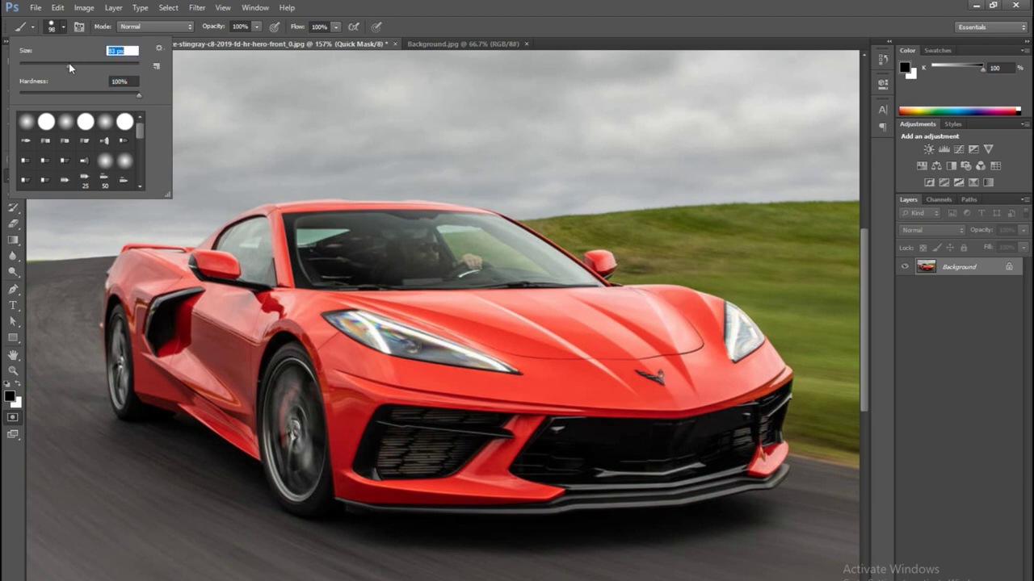
pyautogui.press('Return')
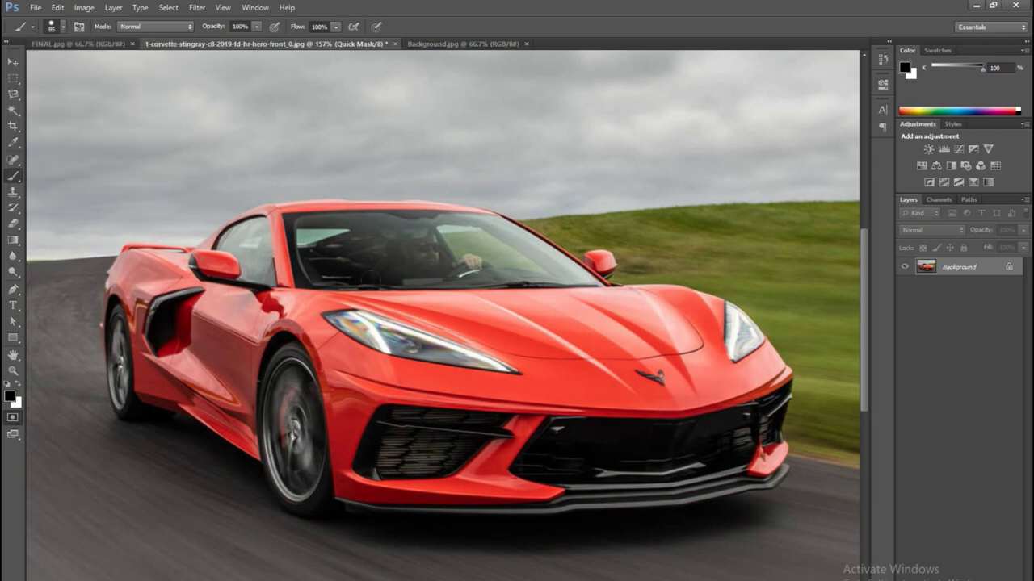
pyautogui.click(402, 311)
pyautogui.hotkey('ctrl', 'z')
# Step: Bring up Quick Mask Options showing Selected Areas in blue at 60% opacity, with the opacity value selected
pyautogui.doubleClick(13, 420)
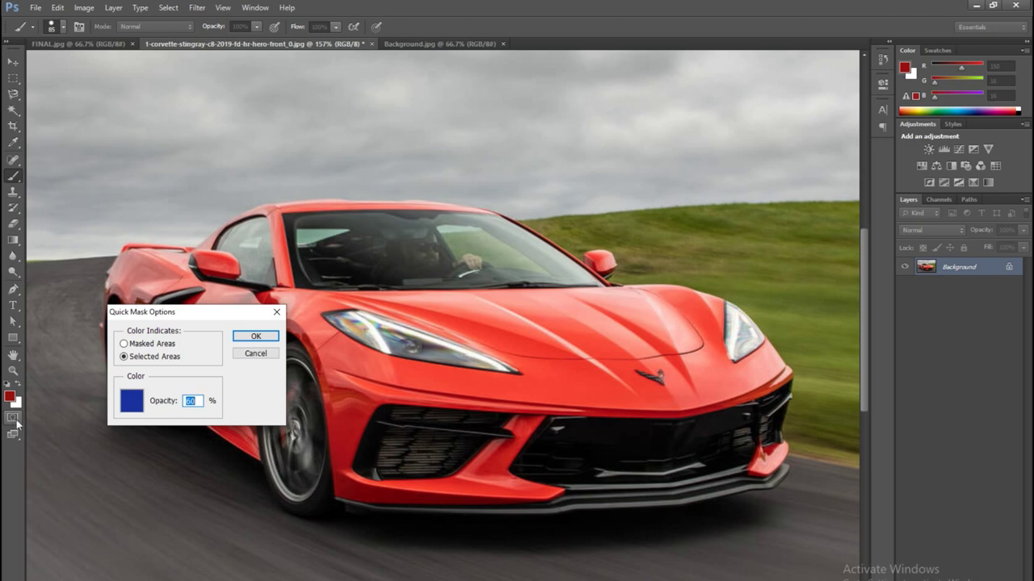
pyautogui.moveTo(192, 312); pyautogui.dragTo(483, 298)
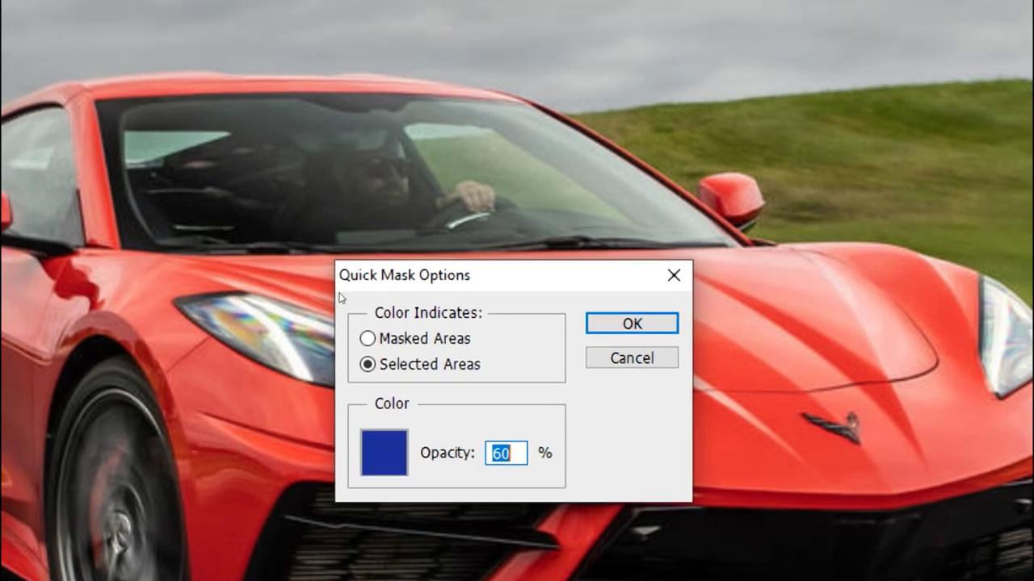
pyautogui.click(438, 353)
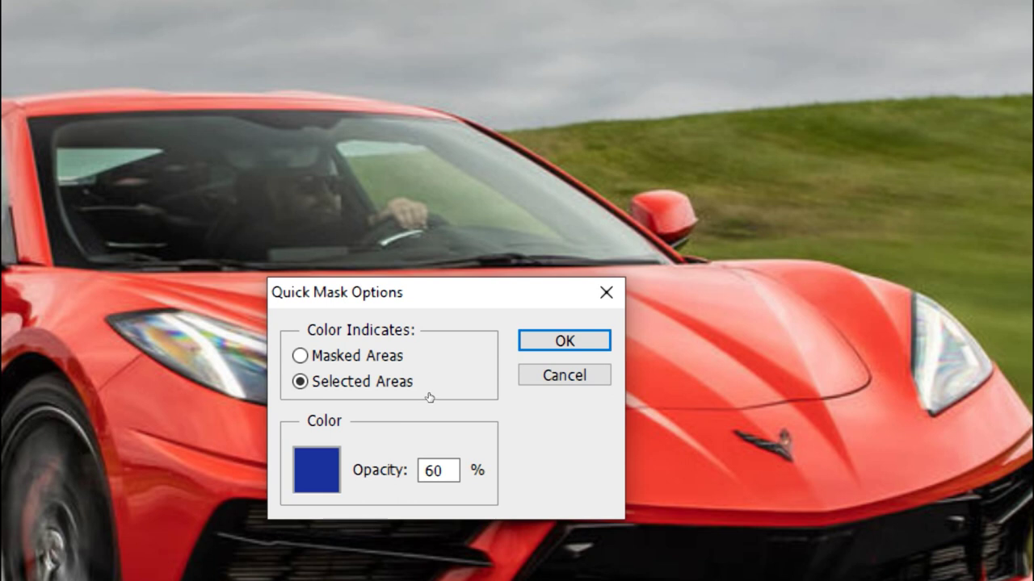
pyautogui.press('Tab')
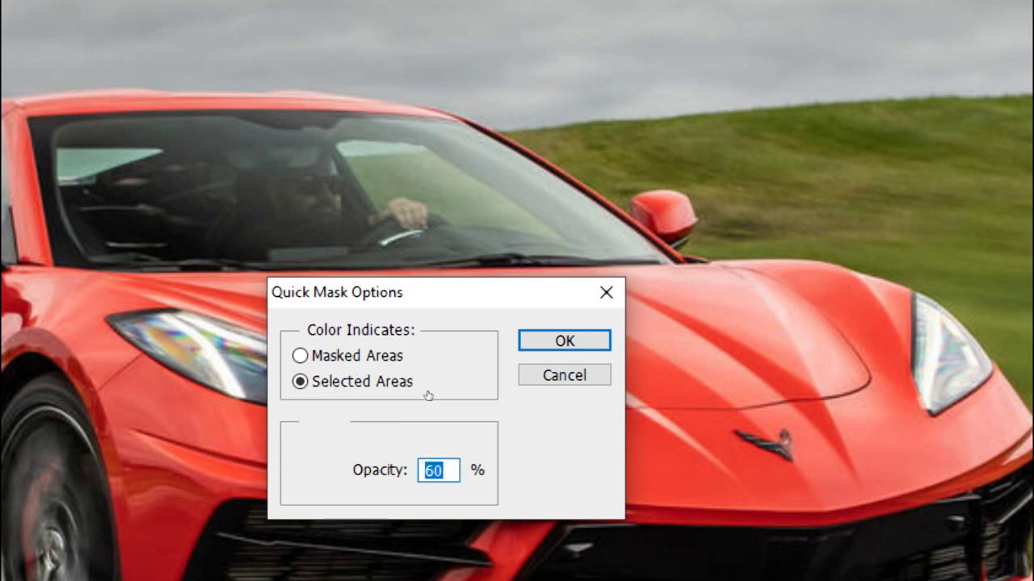
# Step: Change the quick mask overlay opacity from 60% to 70%, keeping the blue colour, and confirm
pyautogui.click(316, 470)
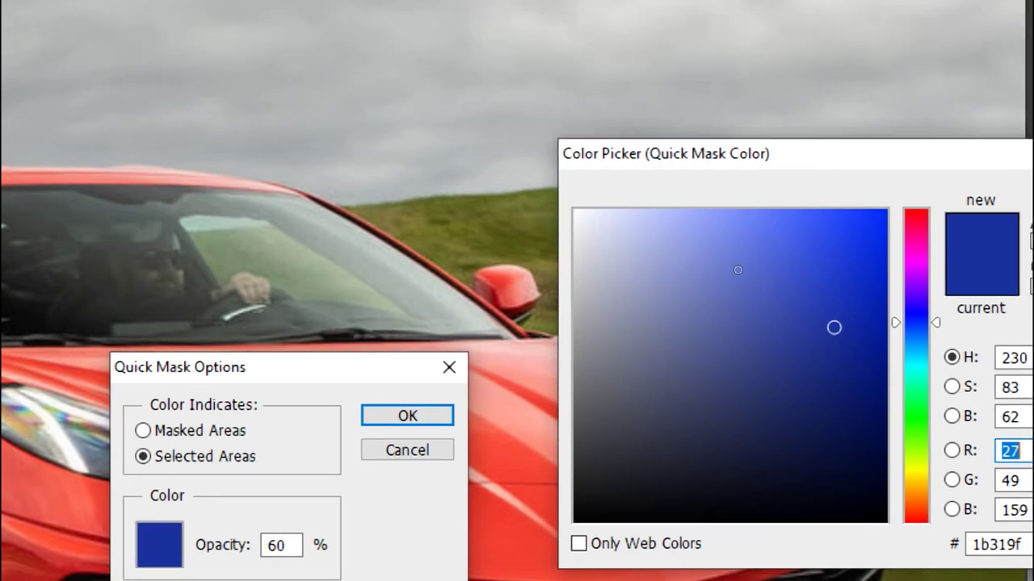
pyautogui.press('Return')
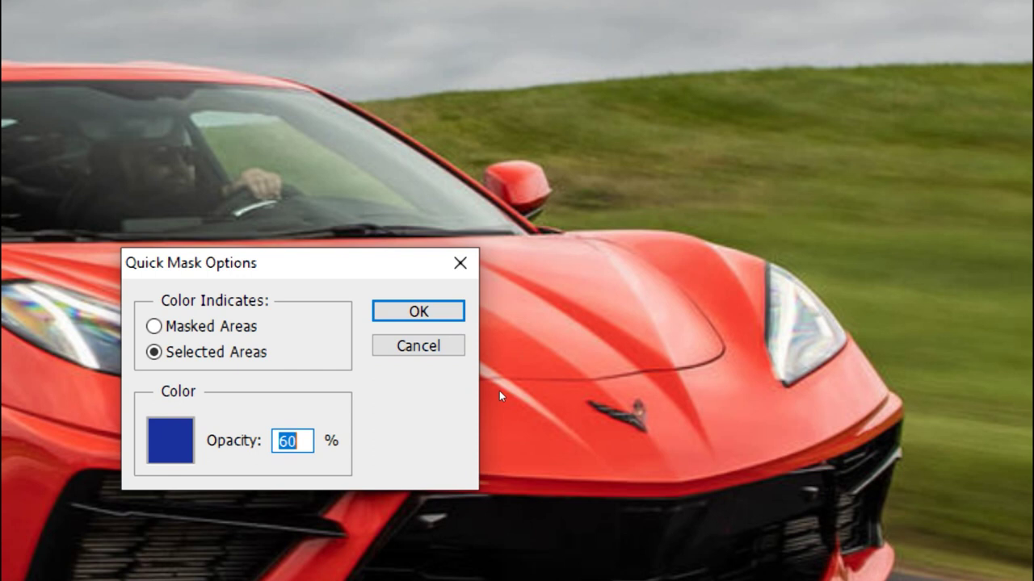
pyautogui.write('70')
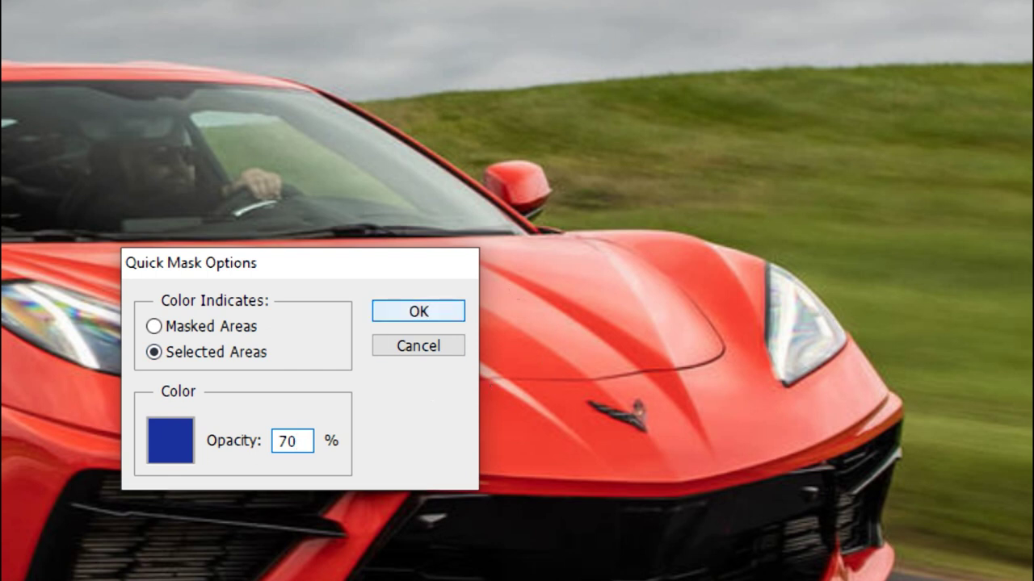
pyautogui.press('Return')
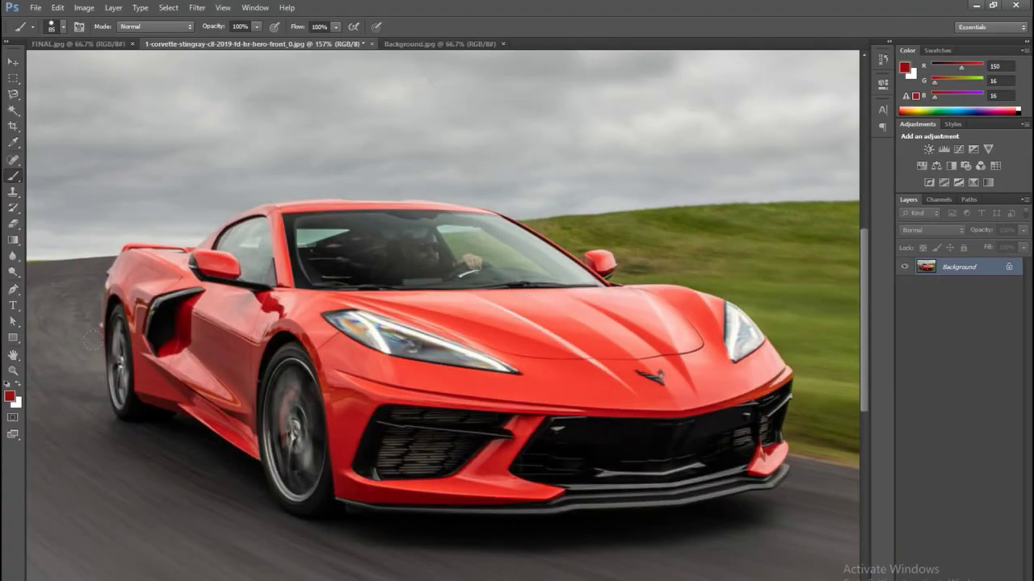
# Step: Toggle Quick Mask mode on and off and reconfirm the Quick Mask Options
pyautogui.click(13, 418)
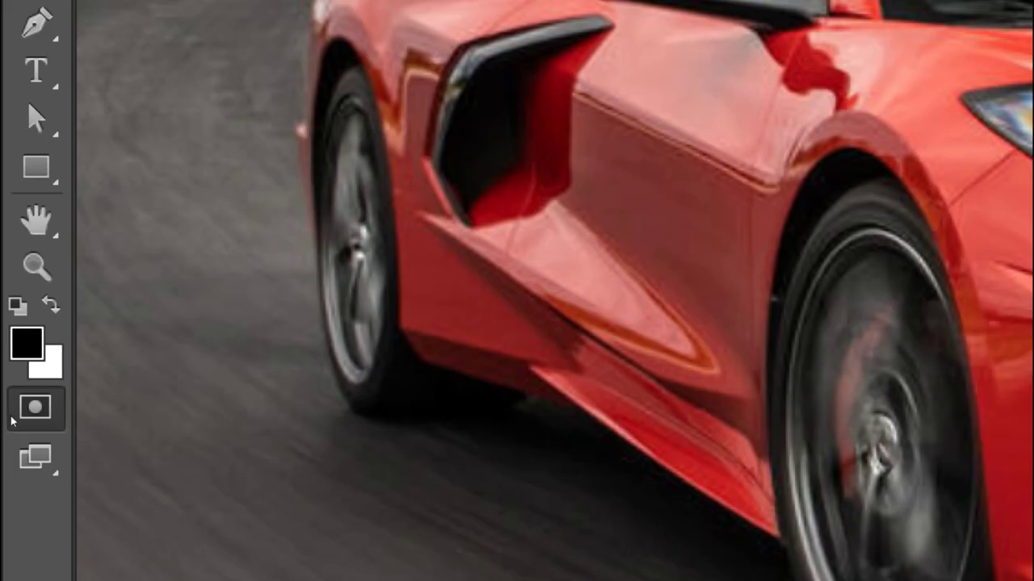
pyautogui.click(8, 425)
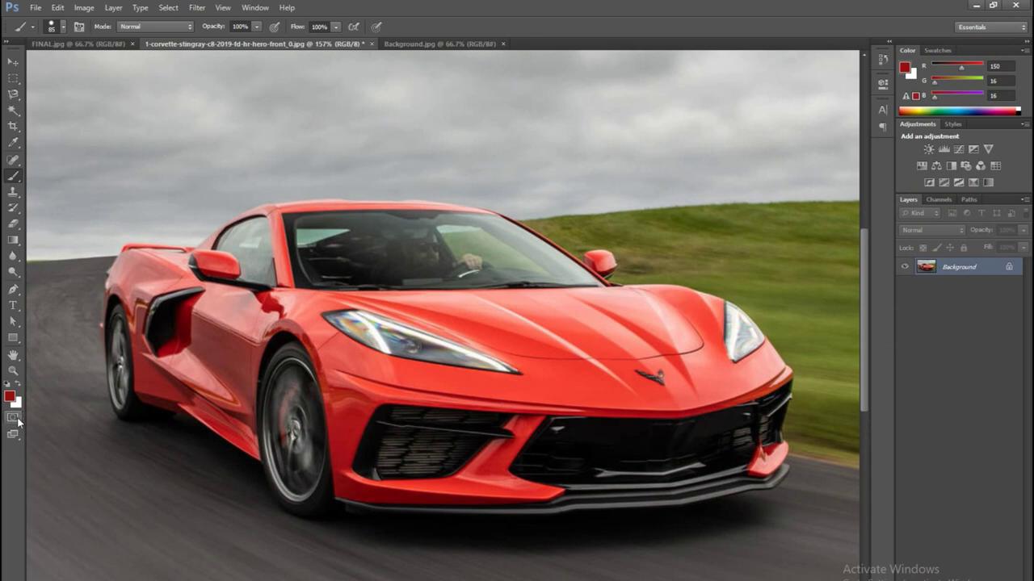
pyautogui.doubleClick(16, 418)
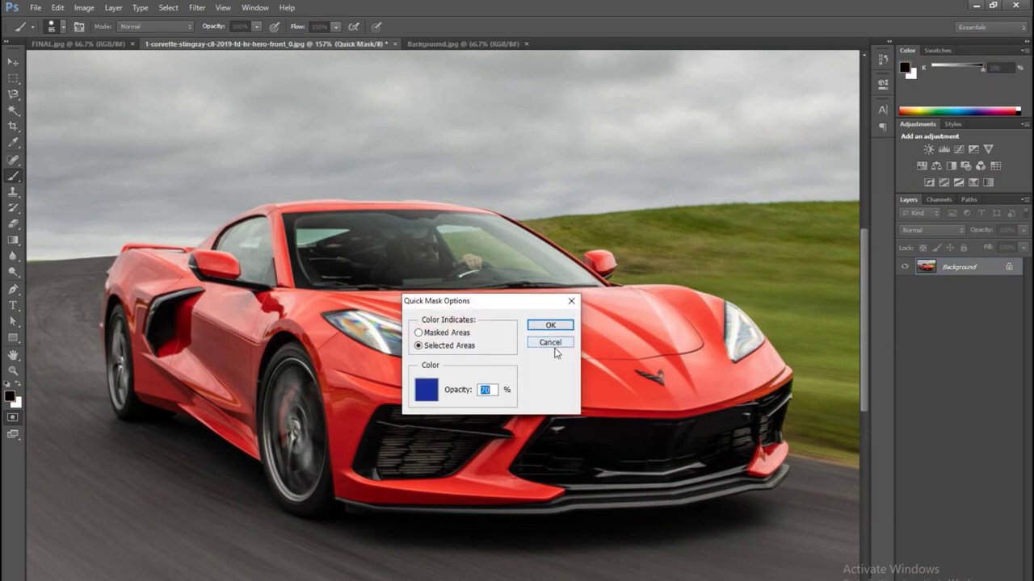
pyautogui.click(551, 327)
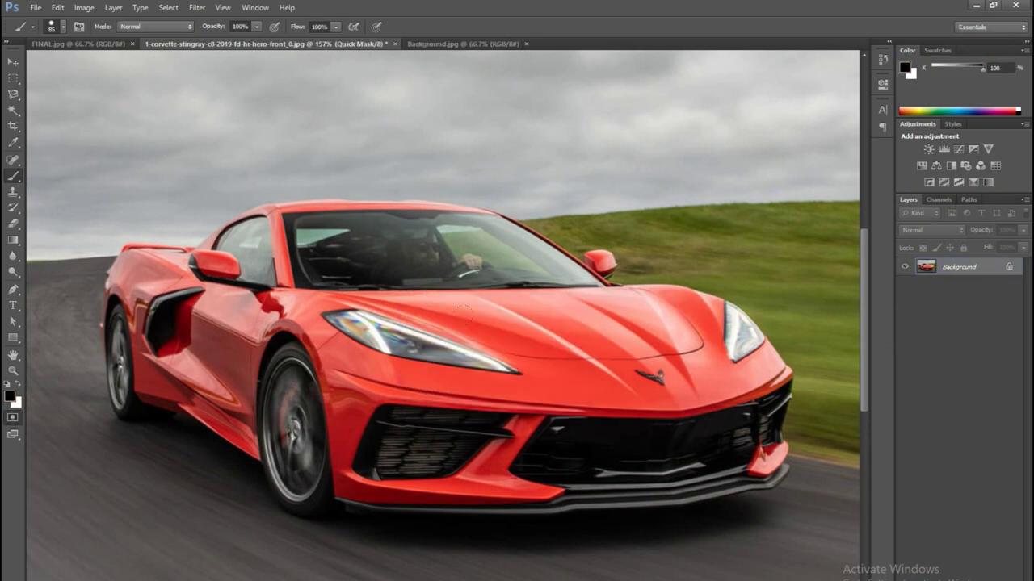
pyautogui.click(12, 418)
# Step: Undo a stray red brush stroke on the car and return the photo to Quick Mask mode
pyautogui.moveTo(364, 328)
pyautogui.mouseDown()
pyautogui.moveTo(501, 388)
pyautogui.moveTo(392, 386)
pyautogui.moveTo(408, 456)
pyautogui.moveTo(469, 467)
pyautogui.mouseUp()
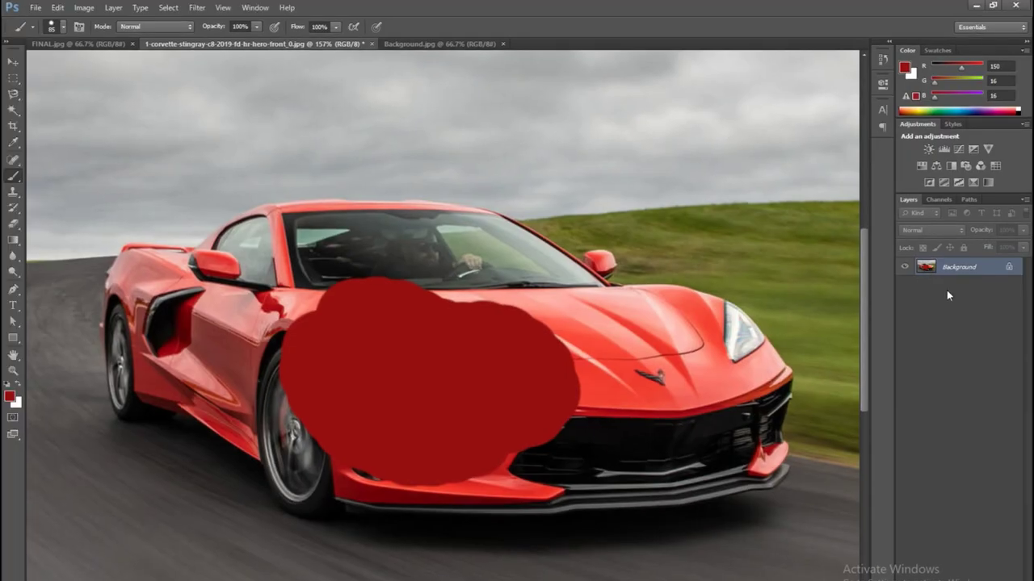
pyautogui.hotkey('ctrl', 'z')
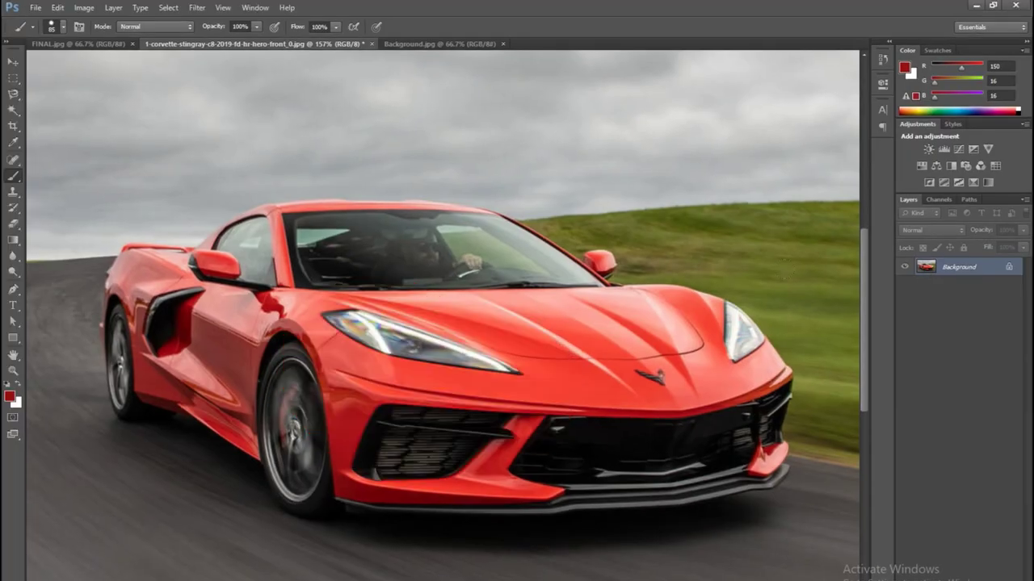
pyautogui.click(11, 419)
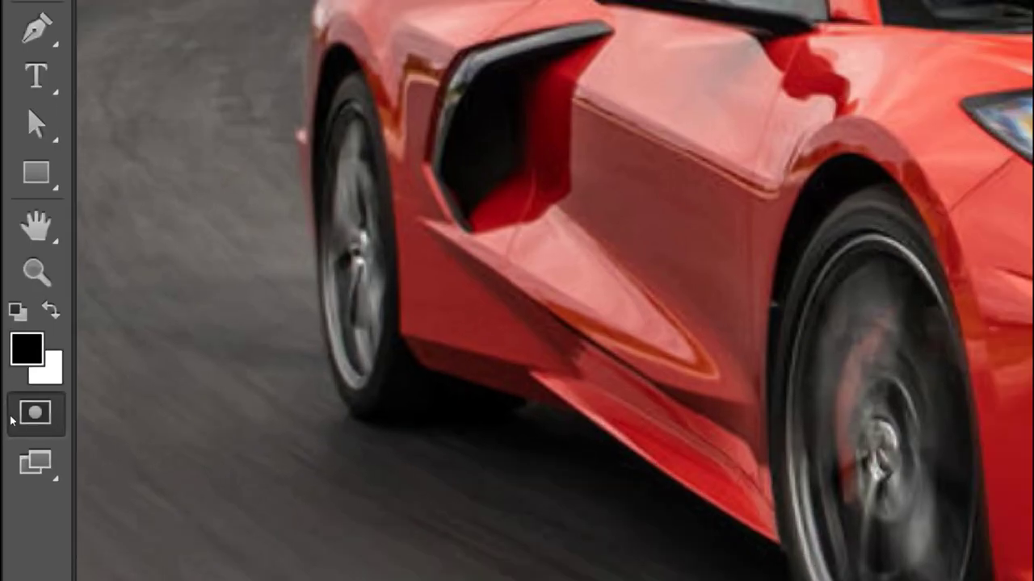
pyautogui.click(13, 421)
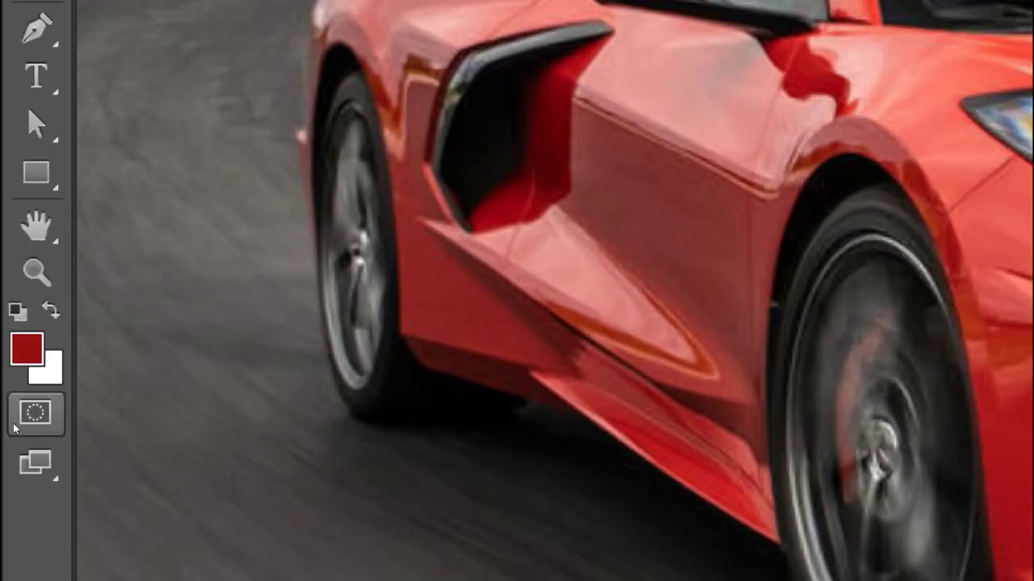
pyautogui.click(21, 421)
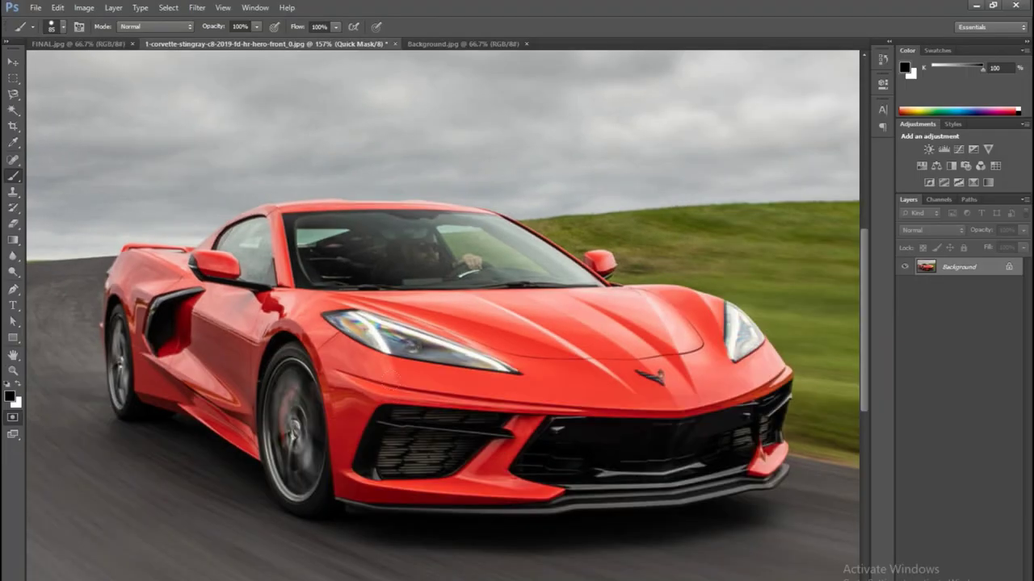
# Step: Mask the headlight, hood, front wheel, side window, mirror and door
pyautogui.moveTo(428, 391)
pyautogui.mouseDown()
pyautogui.moveTo(477, 390)
pyautogui.moveTo(552, 327)
pyautogui.mouseUp()
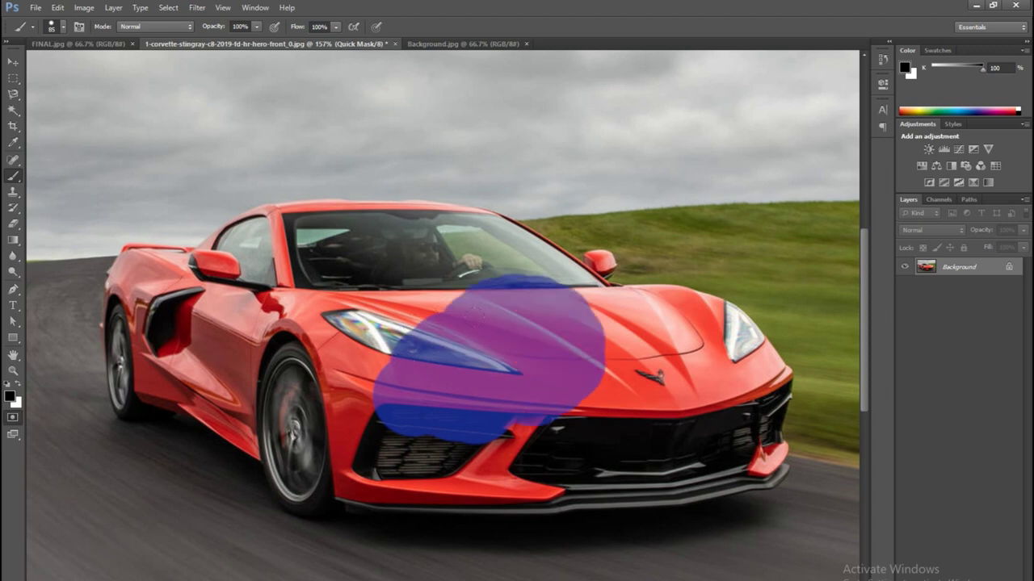
pyautogui.hotkey('ctrl', '+')
pyautogui.hotkey('ctrl', '+')
pyautogui.moveTo(485, 331)
pyautogui.mouseDown()
pyautogui.moveTo(339, 242)
pyautogui.moveTo(258, 396)
pyautogui.moveTo(242, 461)
pyautogui.moveTo(162, 452)
pyautogui.moveTo(129, 484)
pyautogui.mouseUp()
pyautogui.moveTo(245, 438); pyautogui.dragTo(366, 437)
pyautogui.moveTo(226, 355)
pyautogui.mouseDown()
pyautogui.moveTo(355, 243)
pyautogui.moveTo(145, 258)
pyautogui.moveTo(267, 145)
pyautogui.moveTo(387, 194)
pyautogui.moveTo(565, 162)
pyautogui.moveTo(727, 186)
pyautogui.moveTo(775, 218)
pyautogui.mouseUp()
# Step: Mask the right side of the hood, headlight, grille opening and lower bumper
pyautogui.moveTo(682, 298); pyautogui.dragTo(366, 283)
pyautogui.moveTo(533, 307)
pyautogui.mouseDown()
pyautogui.moveTo(614, 339)
pyautogui.moveTo(719, 339)
pyautogui.moveTo(776, 436)
pyautogui.mouseUp()
pyautogui.moveTo(671, 381); pyautogui.dragTo(562, 366)
pyautogui.moveTo(703, 274)
pyautogui.mouseDown()
pyautogui.moveTo(714, 466)
pyautogui.moveTo(671, 469)
pyautogui.moveTo(672, 360)
pyautogui.moveTo(614, 438)
pyautogui.moveTo(266, 477)
pyautogui.mouseUp()
pyautogui.moveTo(275, 383)
pyautogui.mouseDown()
pyautogui.moveTo(557, 319)
pyautogui.moveTo(473, 315)
pyautogui.mouseUp()
pyautogui.moveTo(347, 380); pyautogui.dragTo(623, 346)
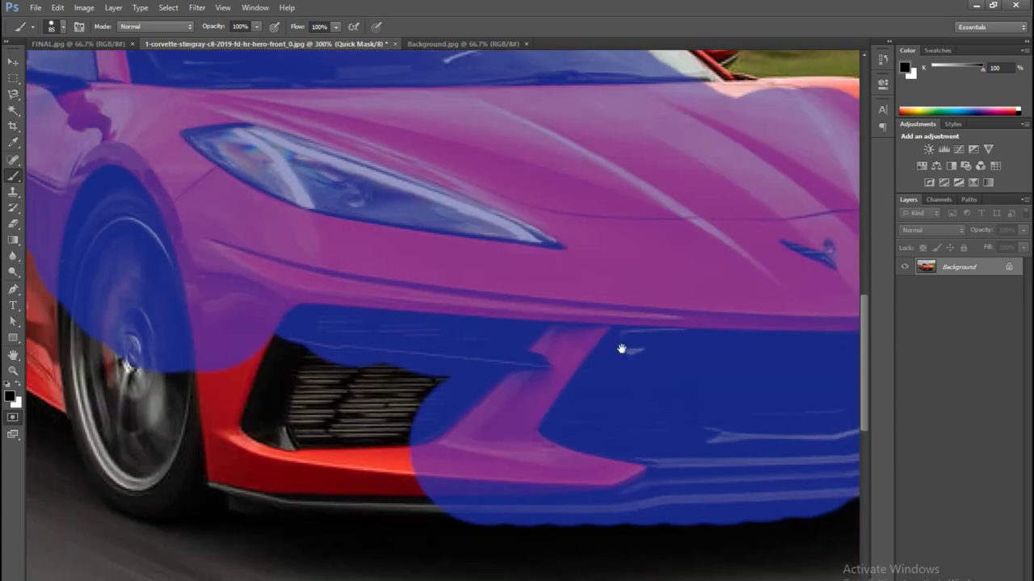
pyautogui.moveTo(429, 404)
pyautogui.mouseDown()
pyautogui.moveTo(242, 380)
pyautogui.moveTo(210, 444)
pyautogui.moveTo(404, 469)
pyautogui.moveTo(194, 436)
pyautogui.mouseUp()
# Step: Mask more of the front wheel area, the black side intake and the rear quarter panel
pyautogui.moveTo(463, 405); pyautogui.dragTo(753, 498)
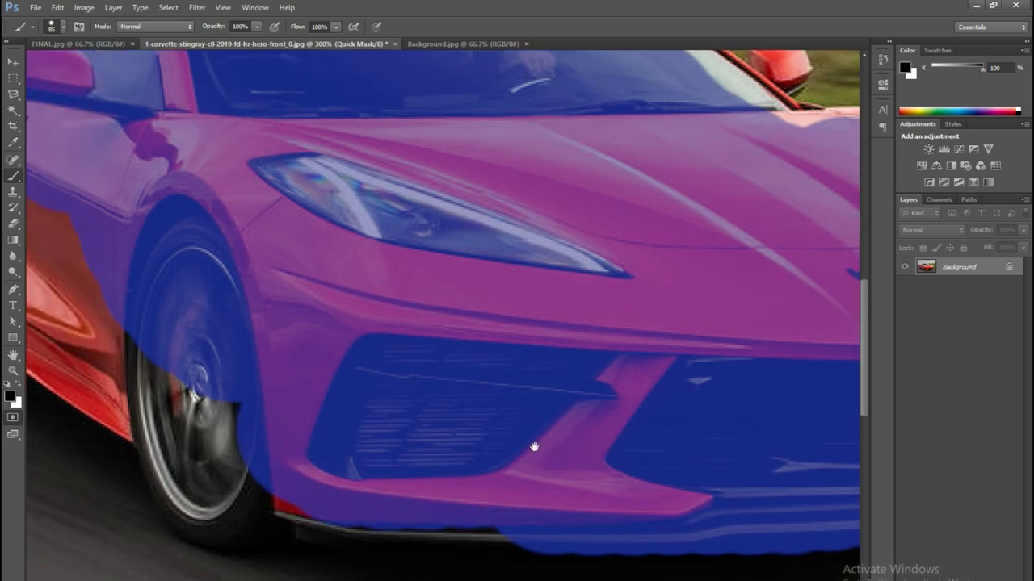
pyautogui.moveTo(452, 525); pyautogui.dragTo(396, 453)
pyautogui.moveTo(275, 420)
pyautogui.mouseDown()
pyautogui.moveTo(162, 266)
pyautogui.moveTo(190, 242)
pyautogui.moveTo(286, 371)
pyautogui.mouseUp()
pyautogui.moveTo(347, 242)
pyautogui.mouseDown()
pyautogui.moveTo(251, 258)
pyautogui.moveTo(210, 306)
pyautogui.moveTo(173, 388)
pyautogui.moveTo(202, 493)
pyautogui.mouseUp()
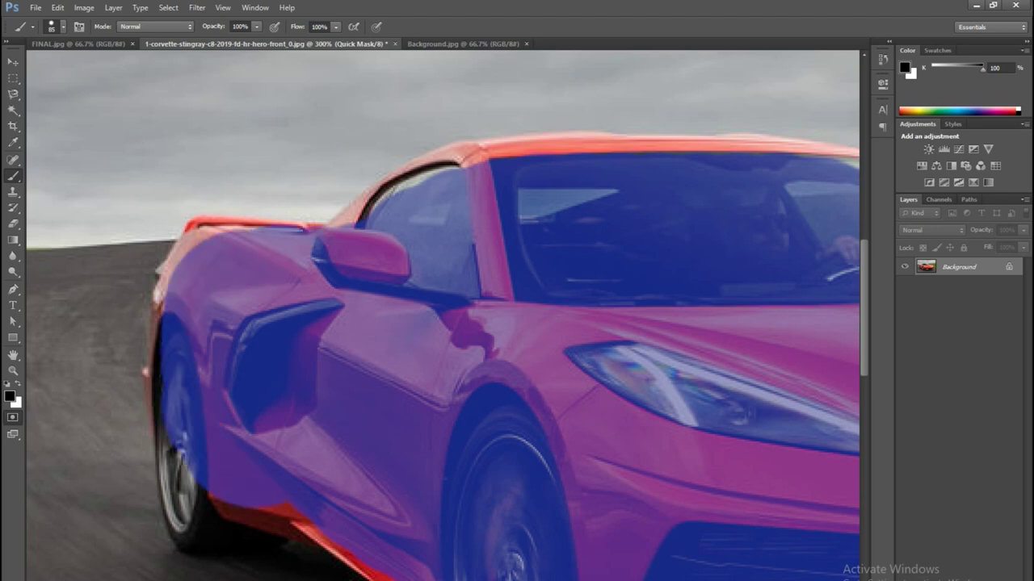
pyautogui.scroll(-1, 444, 315)
pyautogui.scroll(-2, 444, 315)
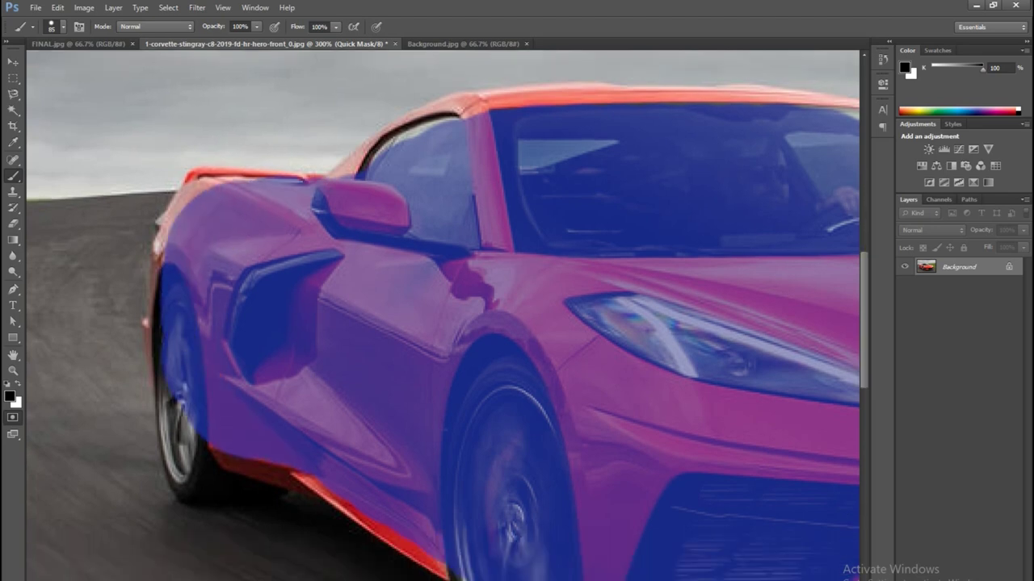
pyautogui.scroll(-4, 418, 458)
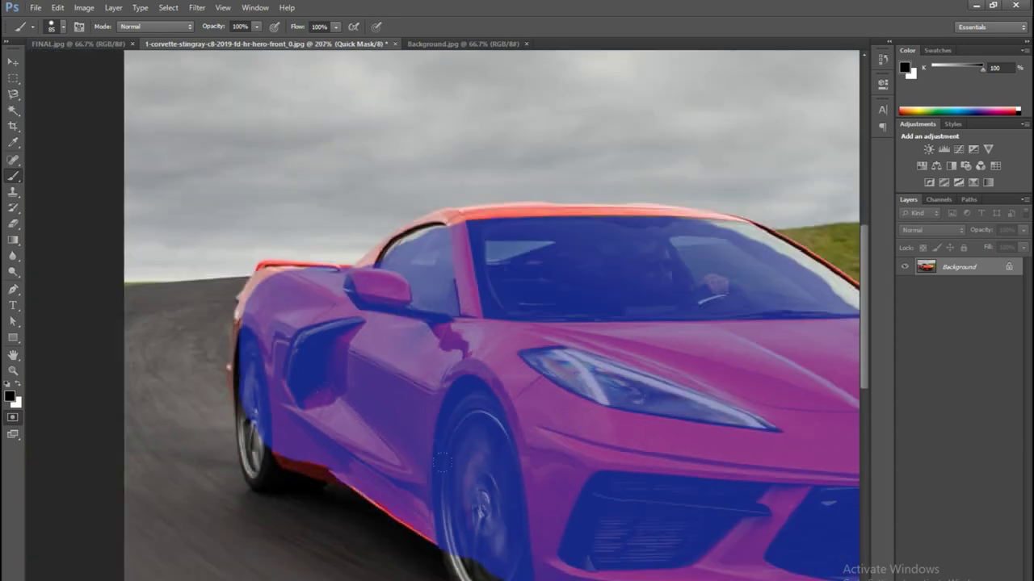
pyautogui.scroll(-3, 588, 484)
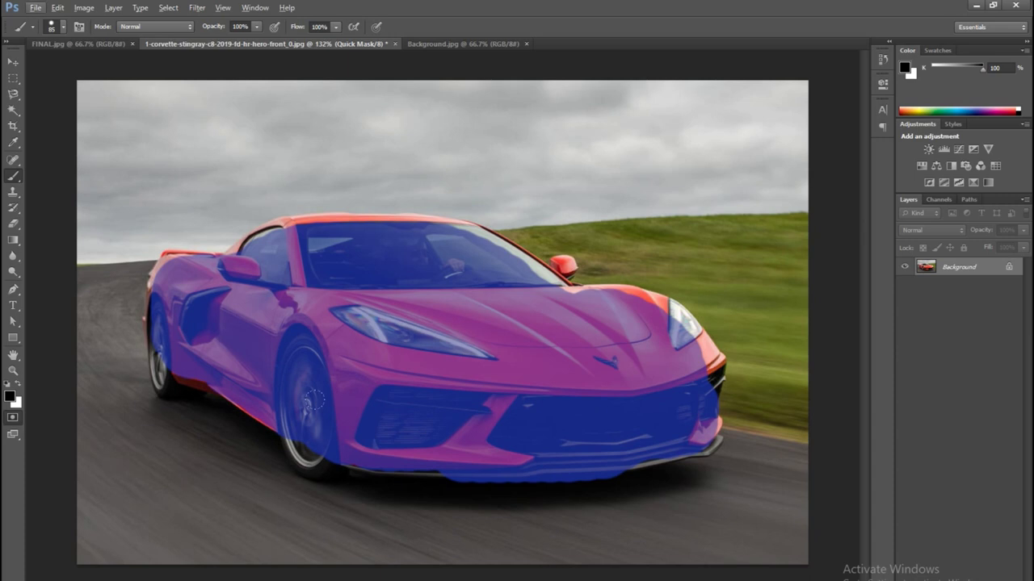
pyautogui.scroll(2, 353, 422)
pyautogui.scroll(1, 353, 422)
pyautogui.scroll(1, 353, 421)
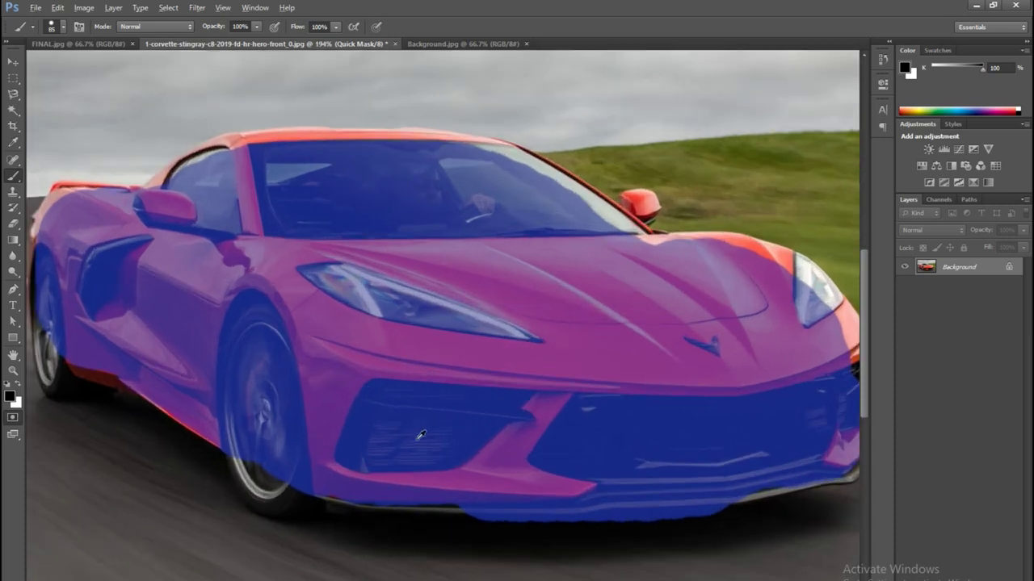
pyautogui.scroll(-2, 353, 422)
# Step: With a 38 px brush, mask the lower sill and roof edge, then enlarge the brush to 70
pyautogui.click(63, 27)
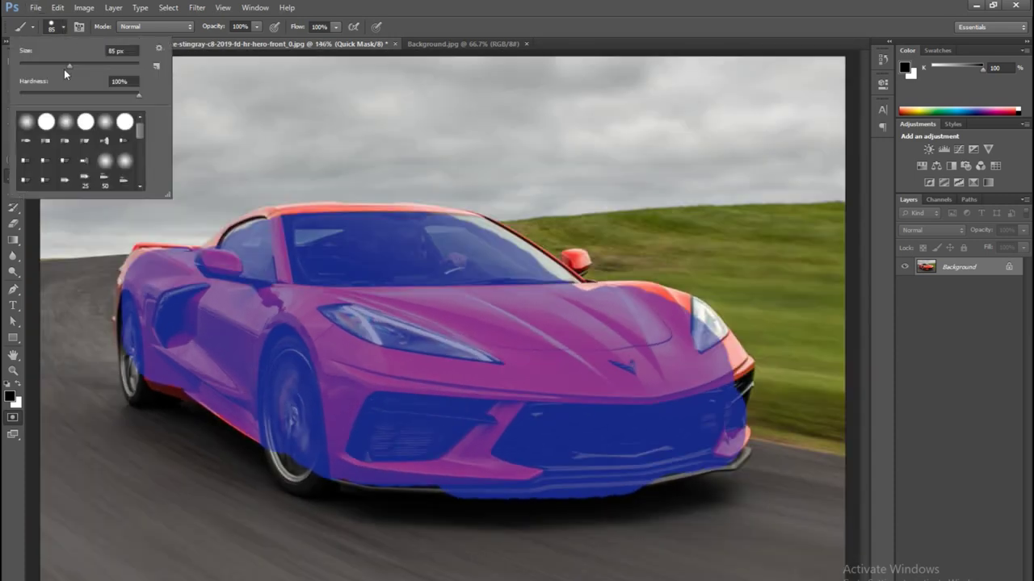
pyautogui.press('Return')
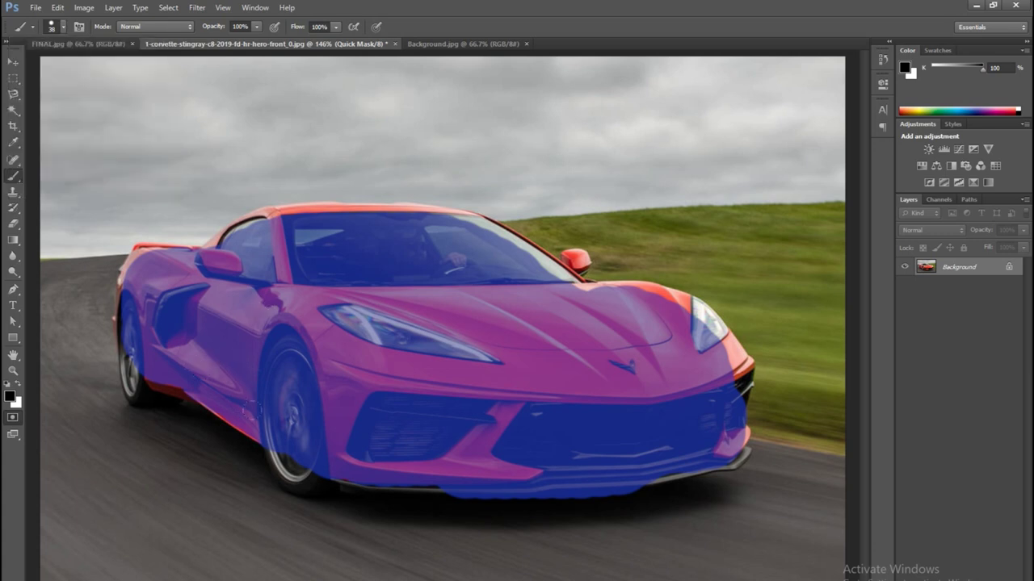
pyautogui.moveTo(206, 396)
pyautogui.mouseDown()
pyautogui.moveTo(237, 410)
pyautogui.moveTo(134, 368)
pyautogui.mouseUp()
pyautogui.moveTo(110, 298)
pyautogui.mouseDown()
pyautogui.moveTo(157, 230)
pyautogui.moveTo(271, 206)
pyautogui.mouseUp()
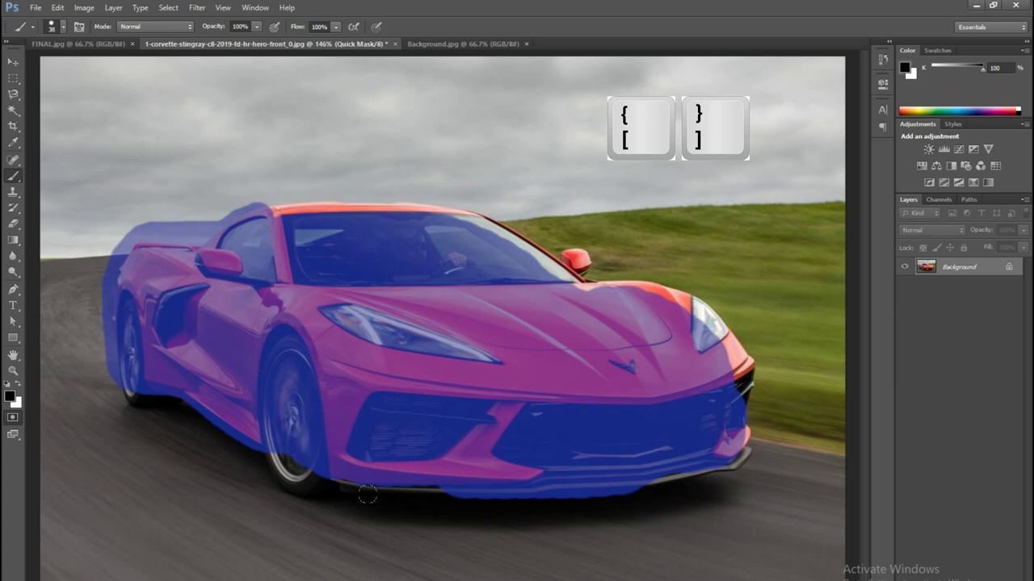
pyautogui.press(']')
pyautogui.press(']')
pyautogui.press(']')
pyautogui.press(']')
pyautogui.press(']')
pyautogui.press(']')
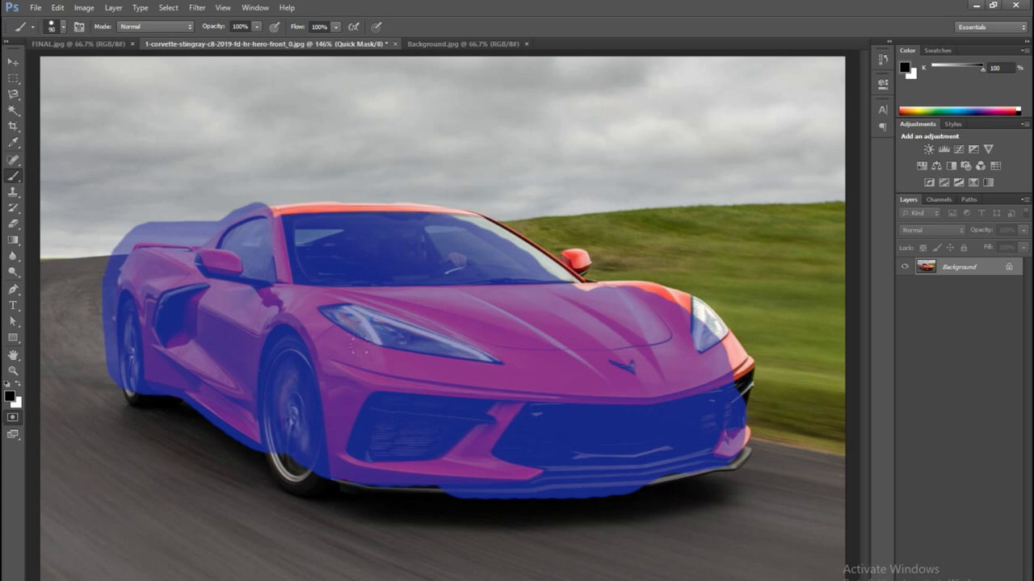
pyautogui.press('[')
pyautogui.press('[')
pyautogui.press(']')
# Step: Mask the front wheel and the car's lower edge, undoing a stray round dab
pyautogui.moveTo(266, 433)
pyautogui.mouseDown()
pyautogui.moveTo(435, 442)
pyautogui.moveTo(682, 427)
pyautogui.moveTo(637, 428)
pyautogui.mouseUp()
pyautogui.keyDown('alt'); pyautogui.scroll(4, 659, 485); pyautogui.keyUp('alt')
pyautogui.scroll(-3, 550, 428)
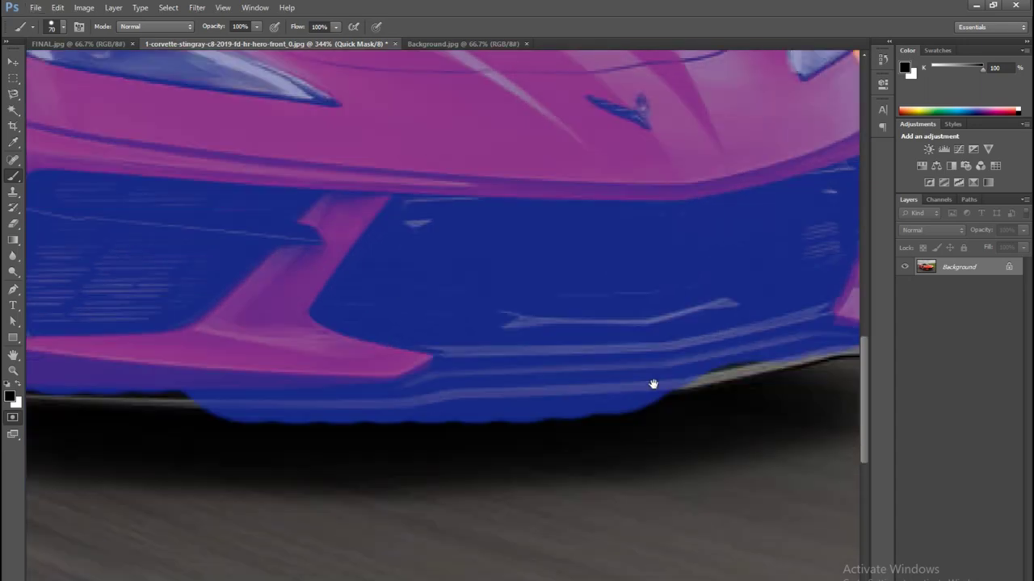
pyautogui.scroll(-1, 653, 383)
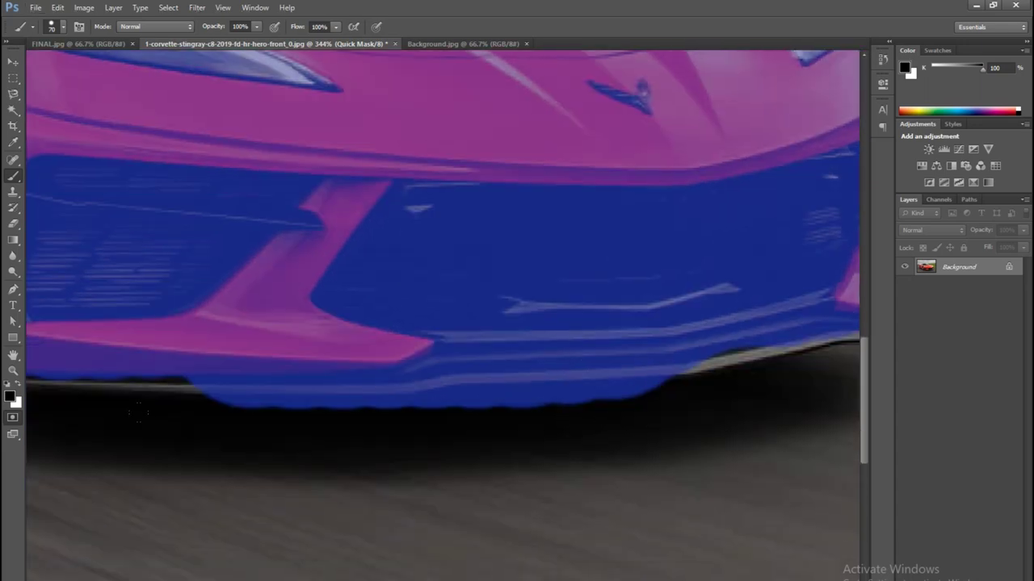
pyautogui.click(682, 380)
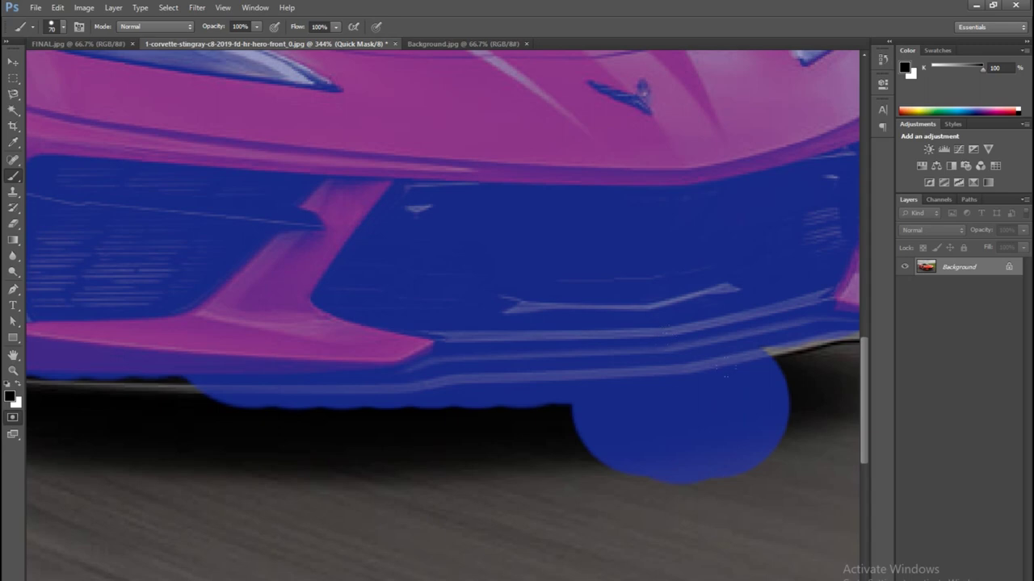
pyautogui.hotkey('ctrl', 'z')
# Step: Extend the mask across the bumper and over the dark ground beneath the car
pyautogui.moveTo(731, 363); pyautogui.dragTo(619, 361)
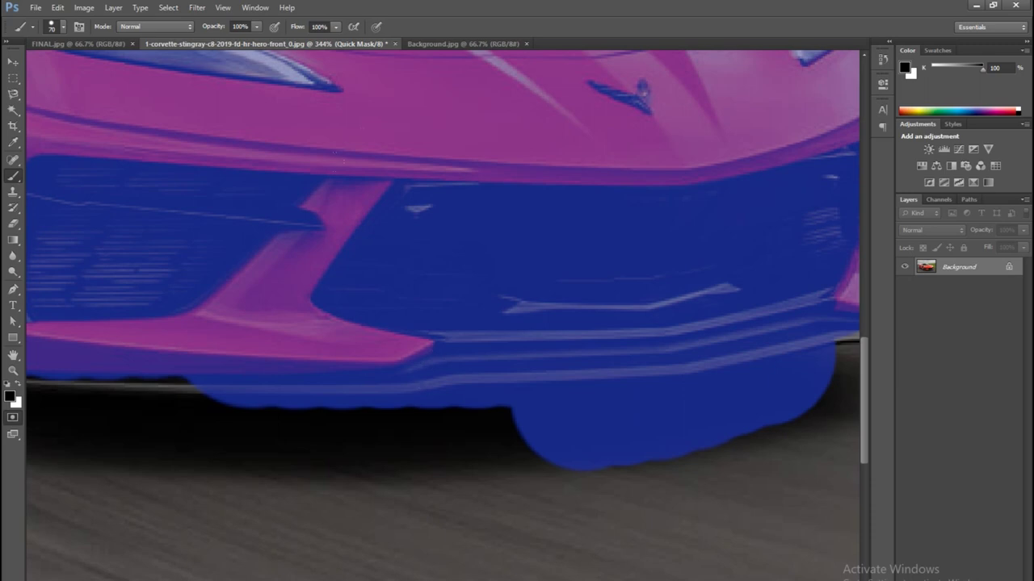
pyautogui.moveTo(622, 489); pyautogui.dragTo(562, 459)
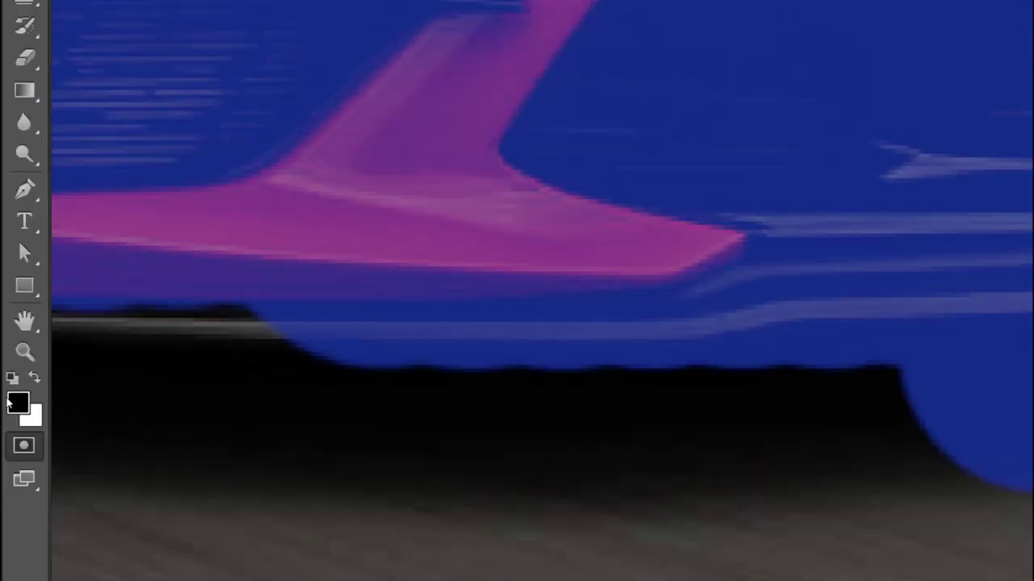
pyautogui.click(16, 401)
pyautogui.moveTo(146, 289); pyautogui.dragTo(260, 299)
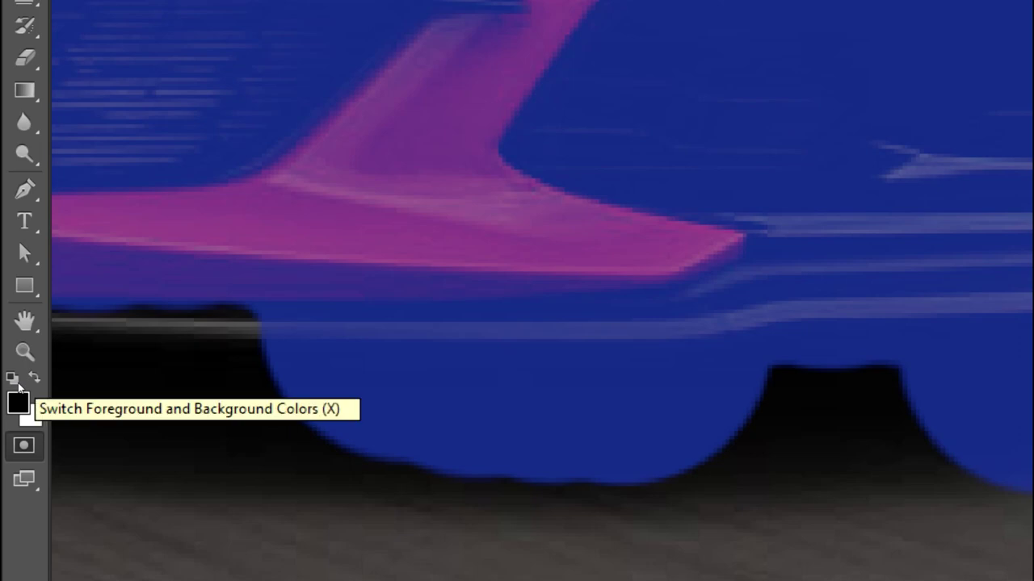
# Step: Re-mask the grille and front splitter in black after toggling the painting colour
pyautogui.press('x')
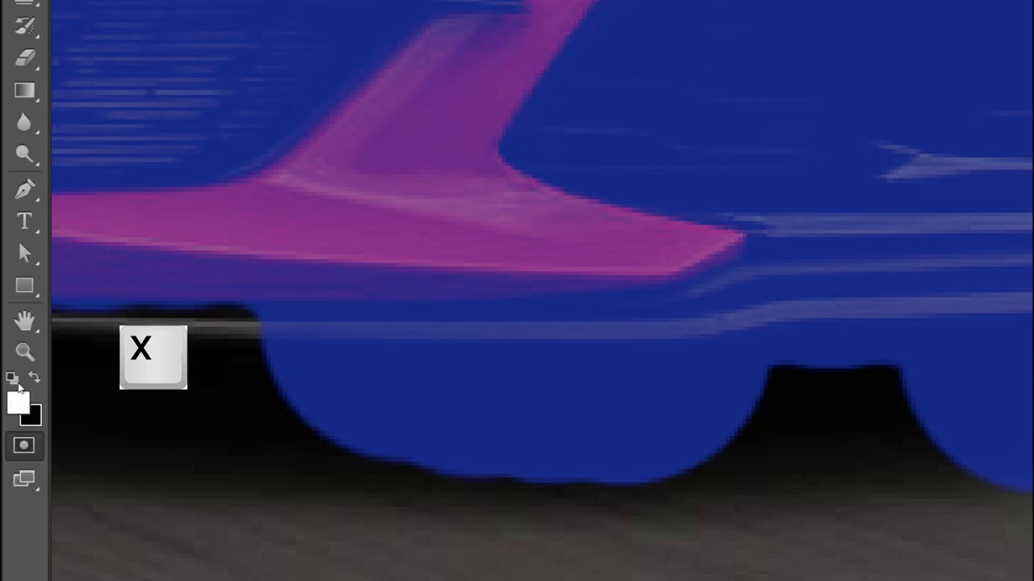
pyautogui.press('x')
pyautogui.press('x')
pyautogui.press('x')
pyautogui.press('x')
pyautogui.press('x')
pyautogui.press('x')
pyautogui.press('x')
pyautogui.press('x')
pyautogui.press('x')
pyautogui.press('x')
pyautogui.press('x')
pyautogui.press('x')
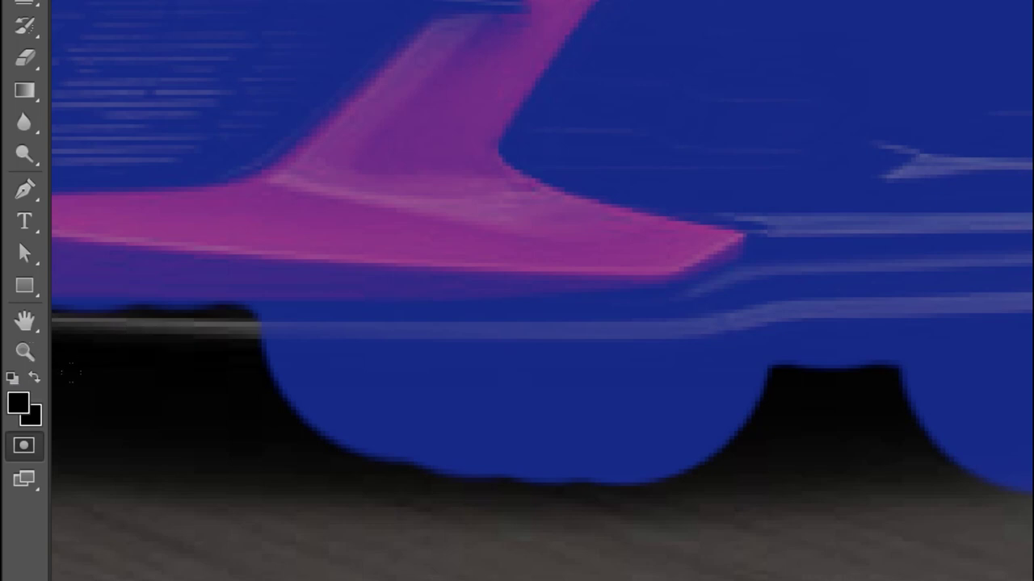
pyautogui.press('x')
pyautogui.press('x')
pyautogui.press('x')
pyautogui.press('x')
pyautogui.press('x')
pyautogui.press('x')
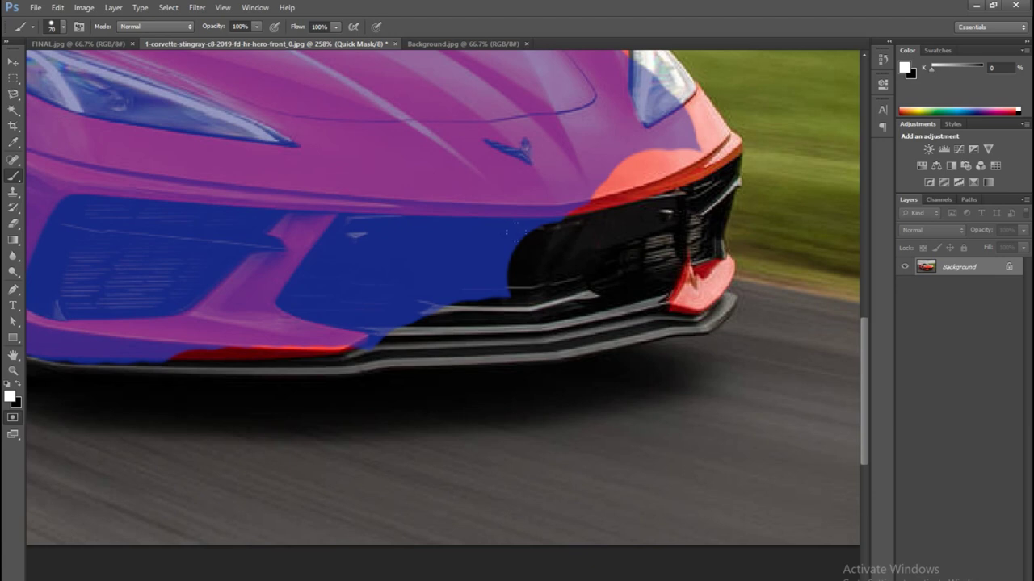
pyautogui.press('x')
pyautogui.moveTo(679, 162)
pyautogui.mouseDown()
pyautogui.moveTo(501, 266)
pyautogui.moveTo(646, 331)
pyautogui.moveTo(291, 367)
pyautogui.moveTo(501, 375)
pyautogui.moveTo(582, 403)
pyautogui.moveTo(695, 331)
pyautogui.mouseUp()
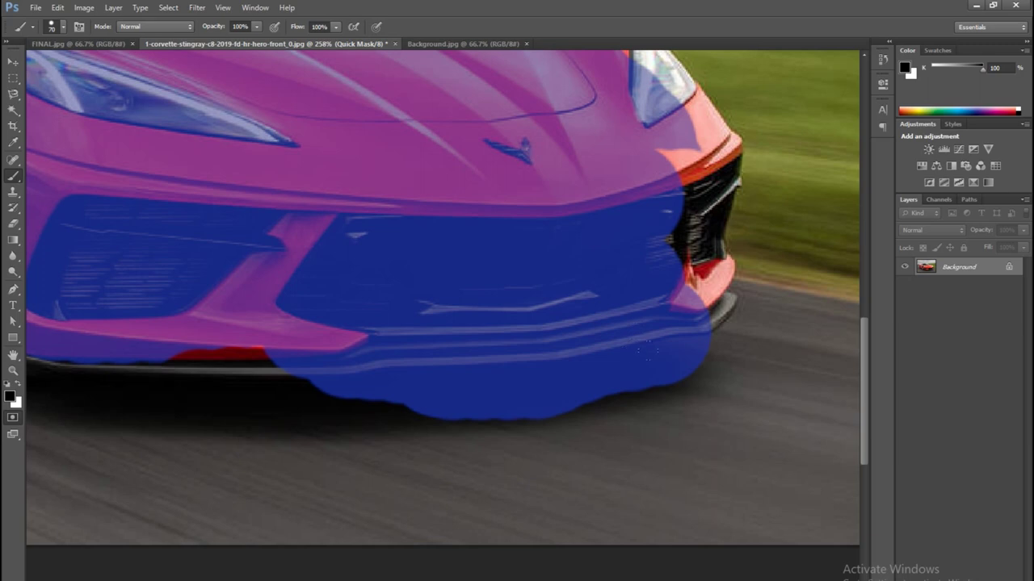
# Step: Erase the mask band and bulge below the bumper splitter by painting in white
pyautogui.press('x')
pyautogui.moveTo(681, 352)
pyautogui.mouseDown()
pyautogui.moveTo(436, 384)
pyautogui.moveTo(182, 364)
pyautogui.mouseUp()
pyautogui.press('x')
pyautogui.moveTo(274, 396)
pyautogui.mouseDown()
pyautogui.moveTo(687, 384)
pyautogui.moveTo(238, 408)
pyautogui.moveTo(192, 399)
pyautogui.mouseUp()
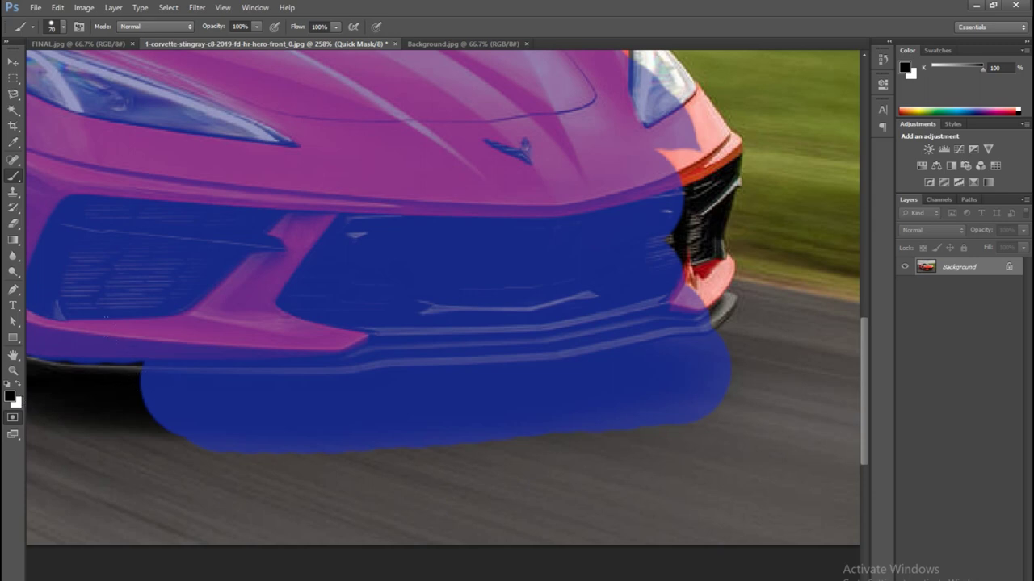
pyautogui.click(18, 390)
pyautogui.moveTo(172, 404); pyautogui.dragTo(702, 384)
pyautogui.moveTo(702, 335)
pyautogui.mouseDown()
pyautogui.moveTo(589, 355)
pyautogui.moveTo(387, 363)
pyautogui.mouseUp()
# Step: Zoom in on the front bumper corner and remove the mask there with a 20 px brush
pyautogui.scroll(3, 738, 397)
pyautogui.scroll(2, 672, 396)
pyautogui.scroll(-4, 635, 393)
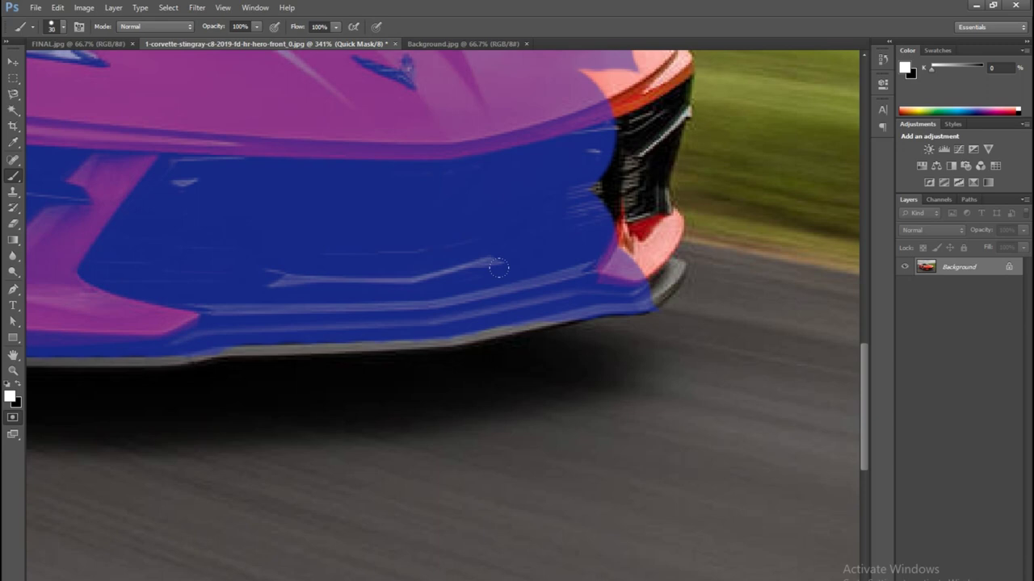
pyautogui.press('[')
pyautogui.scroll(-1, 548, 300)
pyautogui.scroll(-1, 547, 300)
pyautogui.scroll(-2, 547, 300)
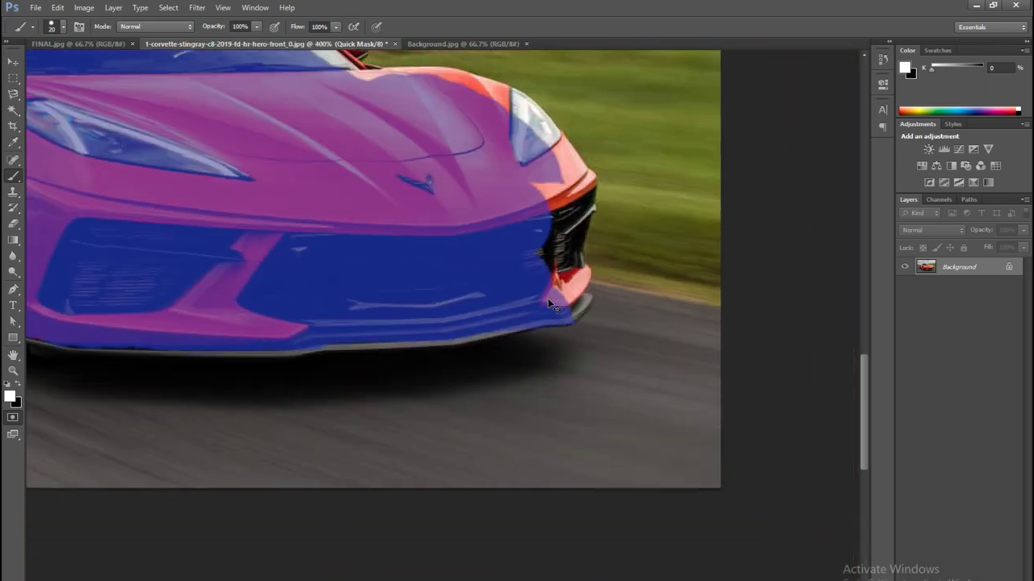
pyautogui.scroll(-1, 547, 300)
pyautogui.hotkey('ctrl', '+')
pyautogui.hotkey('ctrl', '+')
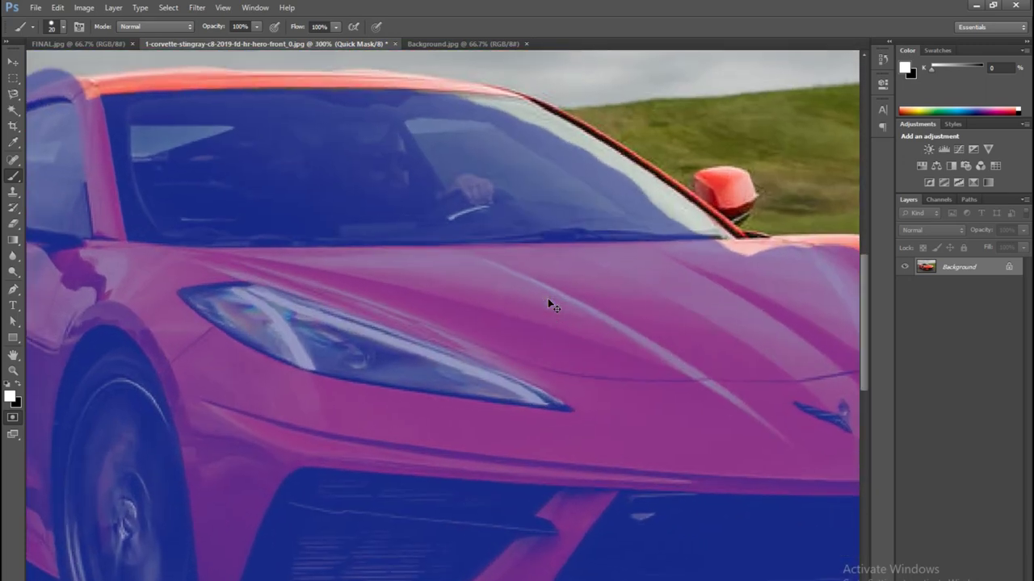
pyautogui.hotkey('ctrl', '+')
pyautogui.moveTo(437, 283); pyautogui.dragTo(287, 222)
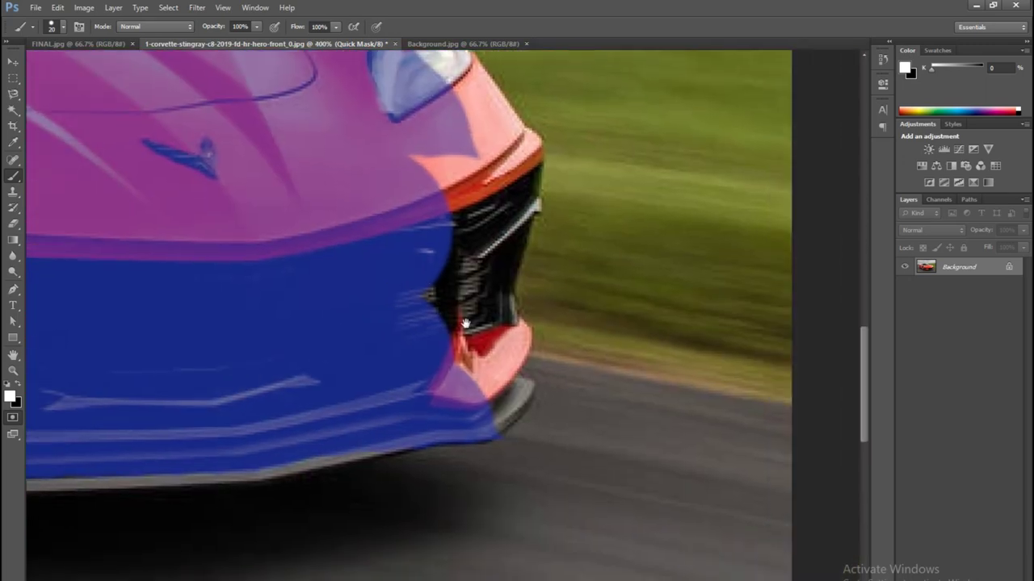
pyautogui.scroll(1, 517, 397)
pyautogui.scroll(1, 517, 397)
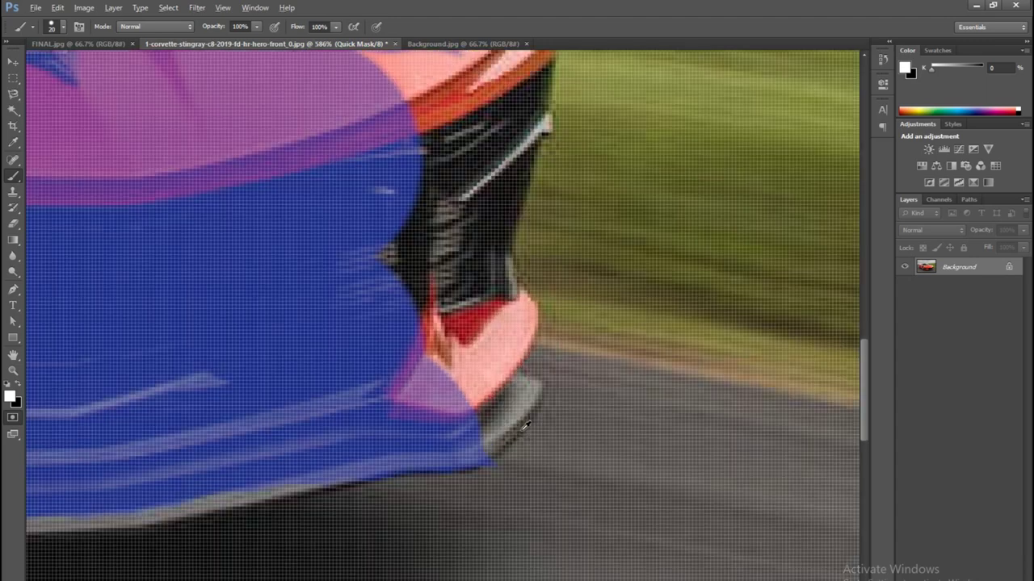
pyautogui.scroll(-1, 517, 398)
pyautogui.moveTo(483, 411)
pyautogui.mouseDown()
pyautogui.moveTo(468, 396)
pyautogui.moveTo(484, 437)
pyautogui.mouseUp()
# Step: Finish clearing the bumper corner, then mask the grey strip along the bumper's bottom
pyautogui.moveTo(459, 392)
pyautogui.mouseDown()
pyautogui.moveTo(459, 428)
pyautogui.moveTo(465, 386)
pyautogui.moveTo(529, 392)
pyautogui.moveTo(484, 434)
pyautogui.moveTo(501, 429)
pyautogui.moveTo(407, 452)
pyautogui.mouseUp()
pyautogui.press('x')
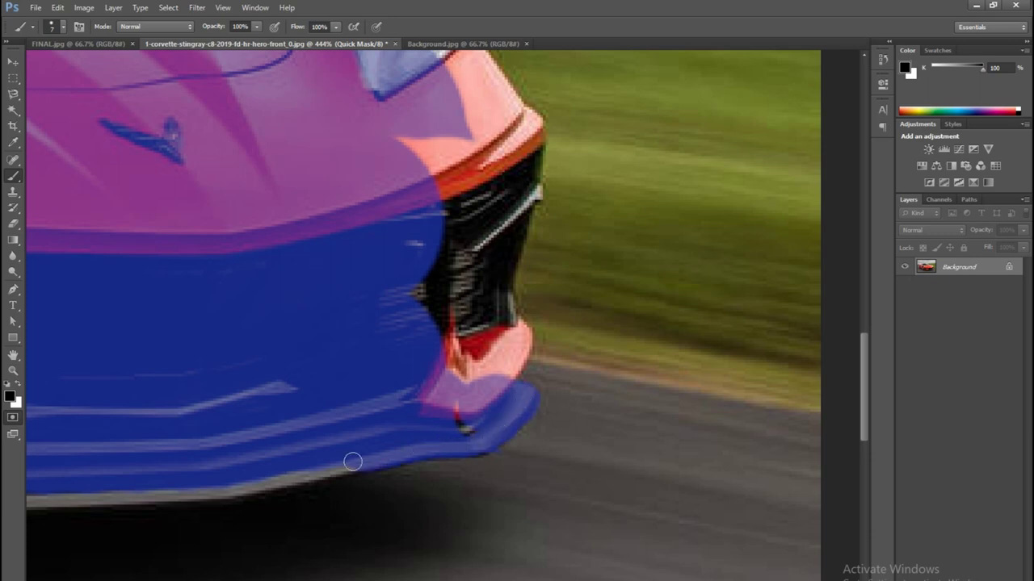
pyautogui.moveTo(323, 468)
pyautogui.mouseDown()
pyautogui.moveTo(528, 365)
pyautogui.moveTo(367, 398)
pyautogui.mouseUp()
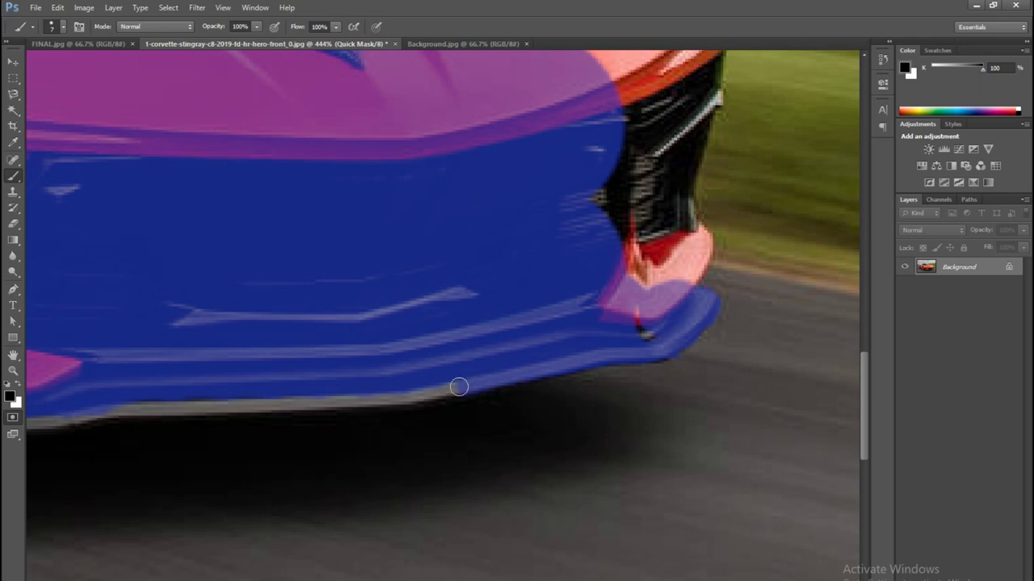
pyautogui.moveTo(473, 386)
pyautogui.mouseDown()
pyautogui.moveTo(586, 379)
pyautogui.moveTo(291, 382)
pyautogui.moveTo(379, 385)
pyautogui.mouseUp()
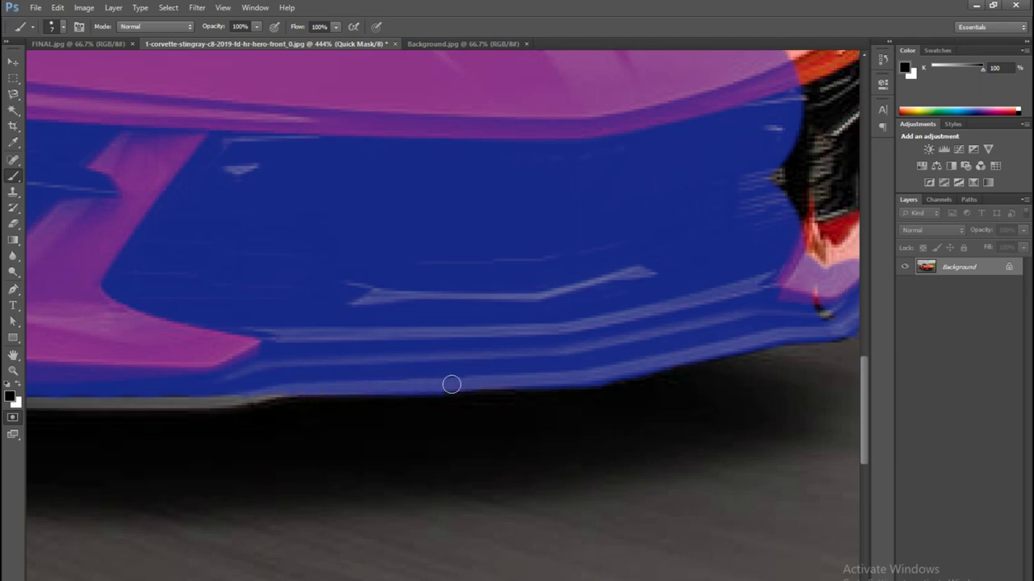
# Step: Extend the mask leftward along the grey strip under the bumper
pyautogui.moveTo(307, 418)
pyautogui.mouseDown()
pyautogui.moveTo(528, 397)
pyautogui.moveTo(457, 376)
pyautogui.moveTo(399, 376)
pyautogui.mouseUp()
pyautogui.moveTo(505, 368)
pyautogui.mouseDown()
pyautogui.moveTo(304, 379)
pyautogui.moveTo(362, 380)
pyautogui.mouseUp()
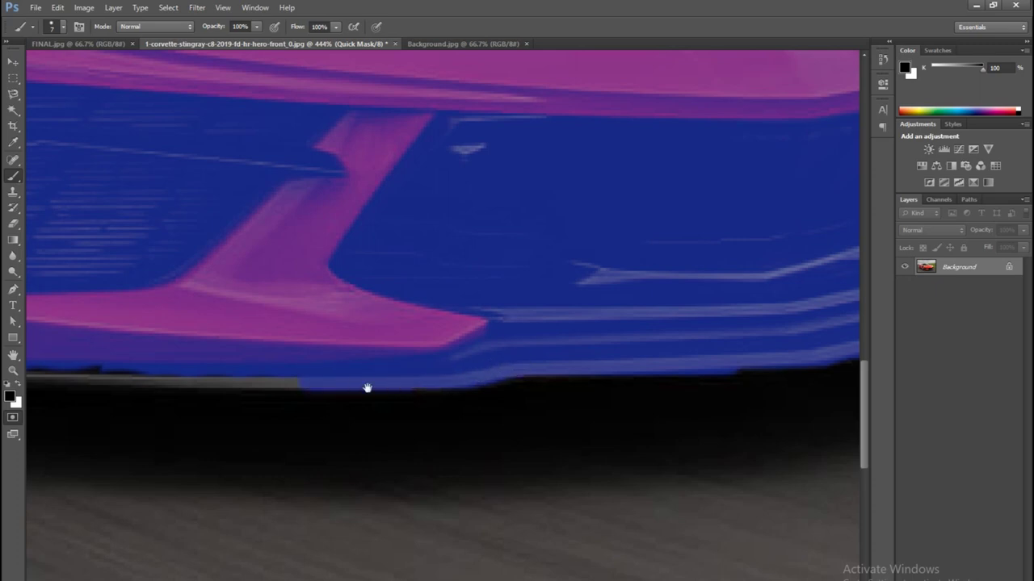
pyautogui.moveTo(291, 394); pyautogui.dragTo(503, 393)
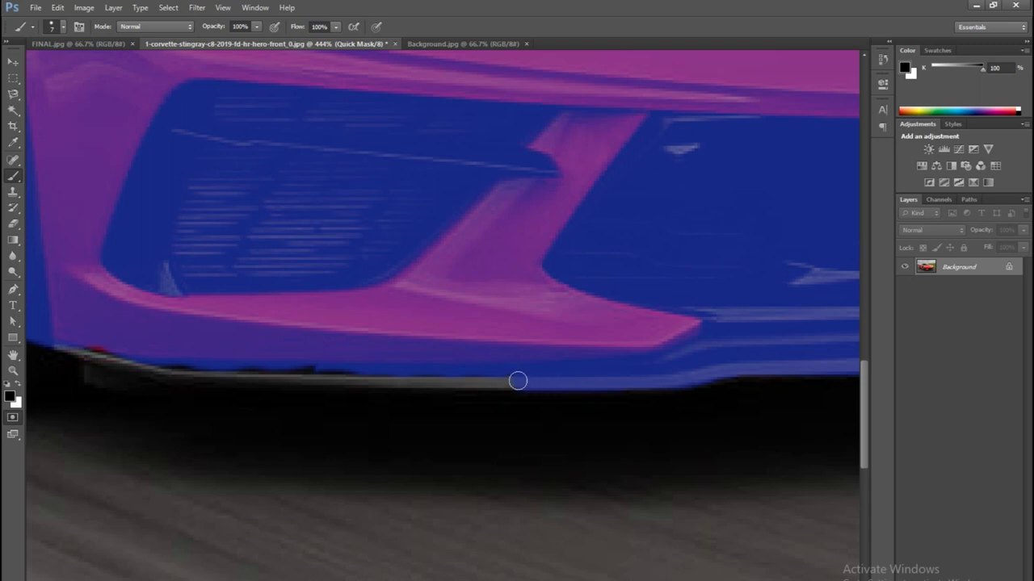
pyautogui.keyDown('shift'); pyautogui.click(288, 374); pyautogui.keyUp('shift')
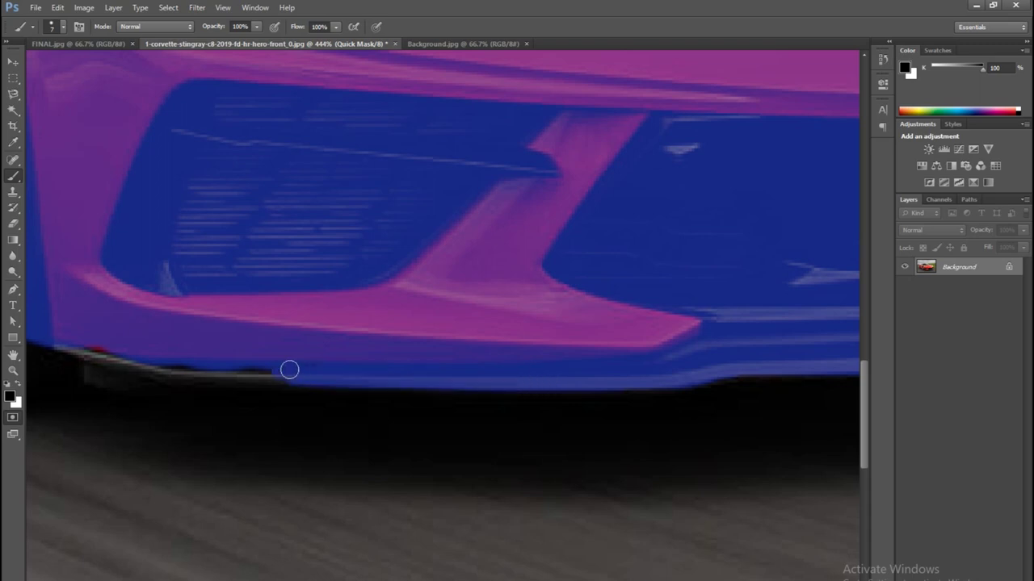
pyautogui.keyDown('shift'); pyautogui.click(250, 374); pyautogui.keyUp('shift')
pyautogui.keyDown('shift'); pyautogui.click(170, 373); pyautogui.keyUp('shift')
# Step: Mask the dark strip up to the wheel, the fender edge and the tyre, resizing the brush
pyautogui.moveTo(239, 413); pyautogui.dragTo(519, 471)
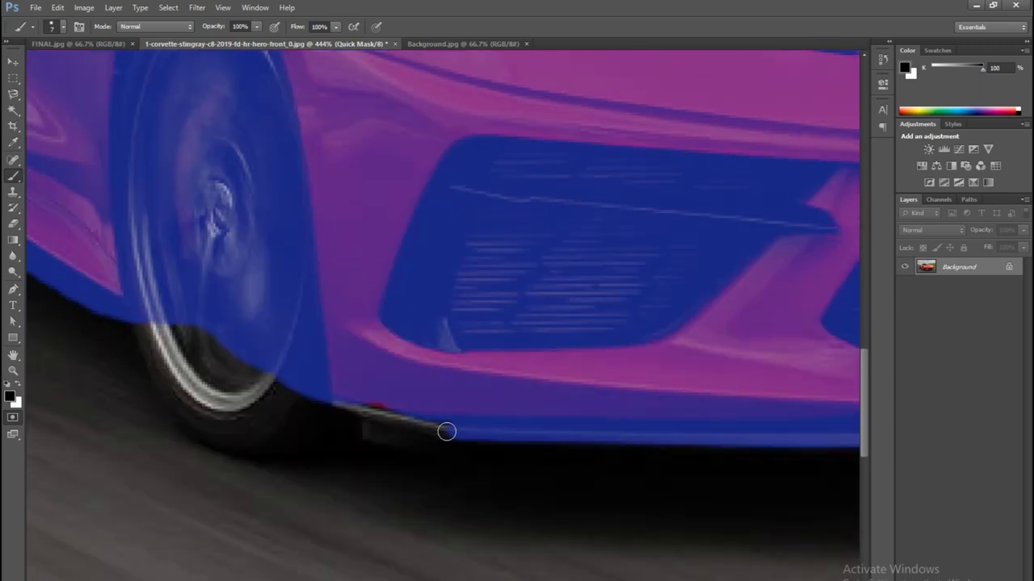
pyautogui.keyDown('shift'); pyautogui.click(341, 399); pyautogui.keyUp('shift')
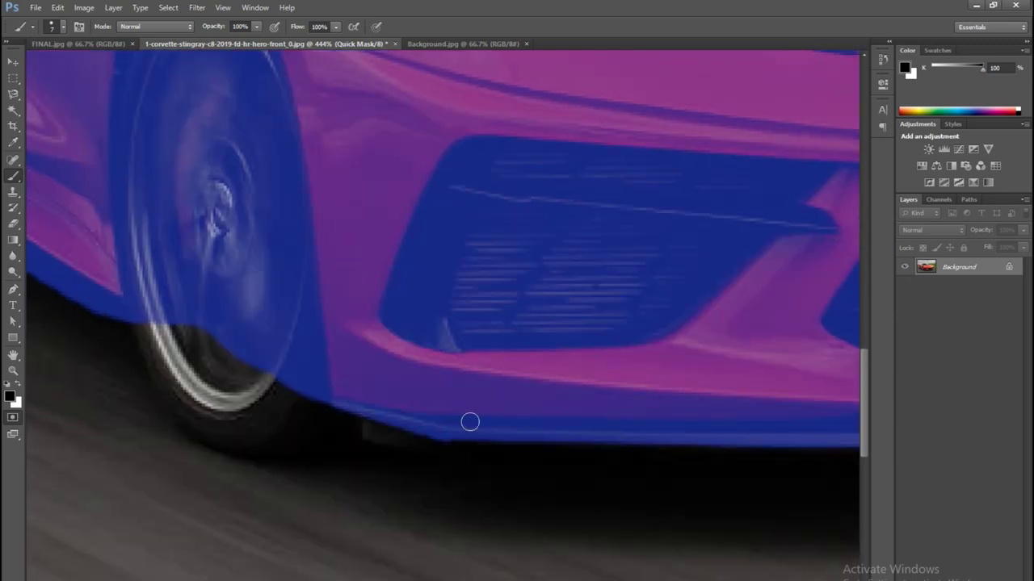
pyautogui.moveTo(307, 395); pyautogui.dragTo(273, 428)
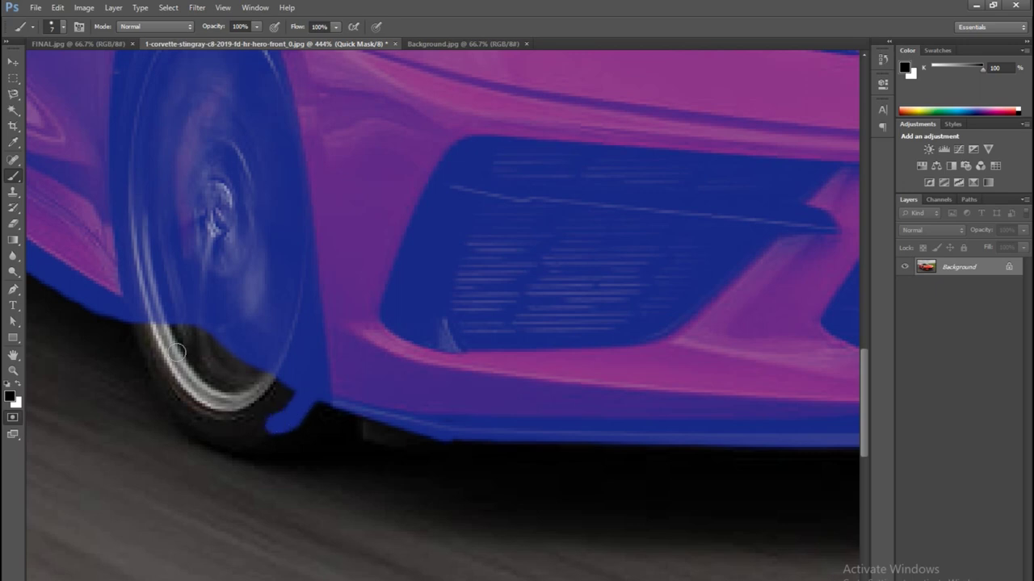
pyautogui.moveTo(143, 323)
pyautogui.mouseDown()
pyautogui.moveTo(173, 392)
pyautogui.moveTo(222, 436)
pyautogui.moveTo(288, 415)
pyautogui.moveTo(296, 409)
pyautogui.moveTo(230, 433)
pyautogui.moveTo(307, 392)
pyautogui.moveTo(231, 388)
pyautogui.moveTo(177, 340)
pyautogui.moveTo(217, 376)
pyautogui.mouseUp()
pyautogui.press('[')
pyautogui.press(']')
pyautogui.press(']')
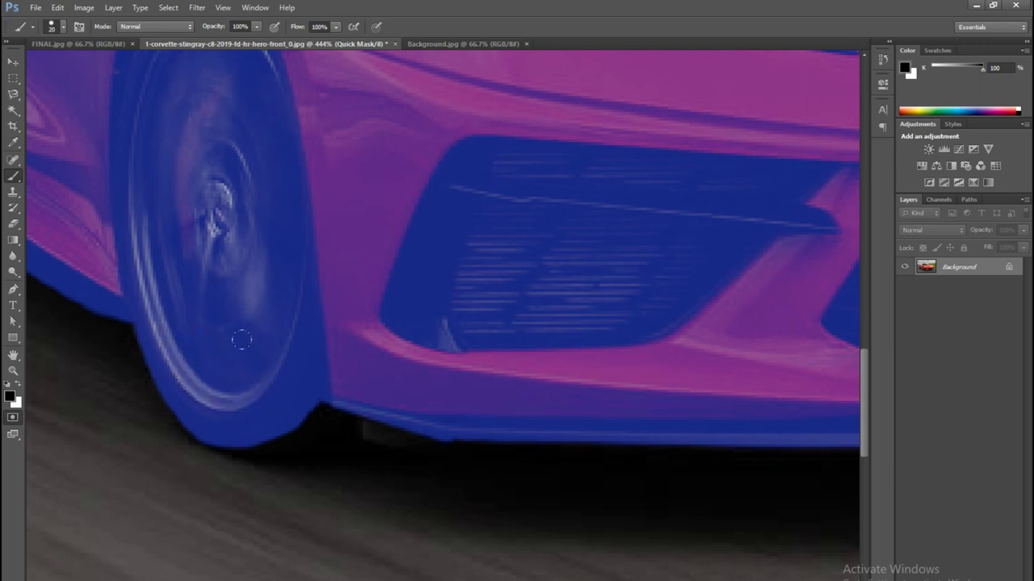
# Step: Mask along the side skirt's lower edge and fill the gap beneath it
pyautogui.scroll(-5, 282, 369)
pyautogui.scroll(-2, 243, 339)
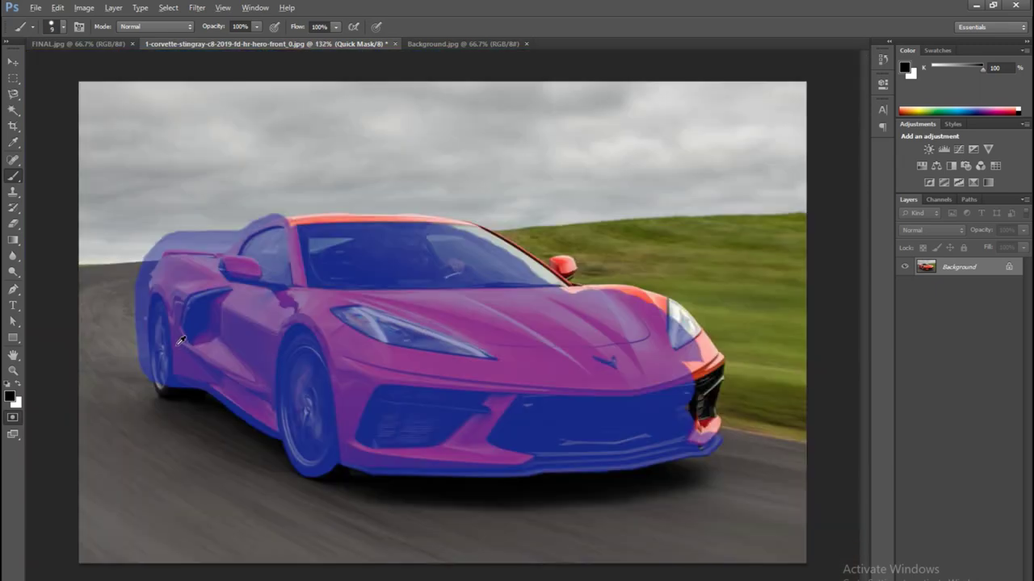
pyautogui.scroll(4, 161, 371)
pyautogui.scroll(3, 137, 391)
pyautogui.scroll(-3, 137, 392)
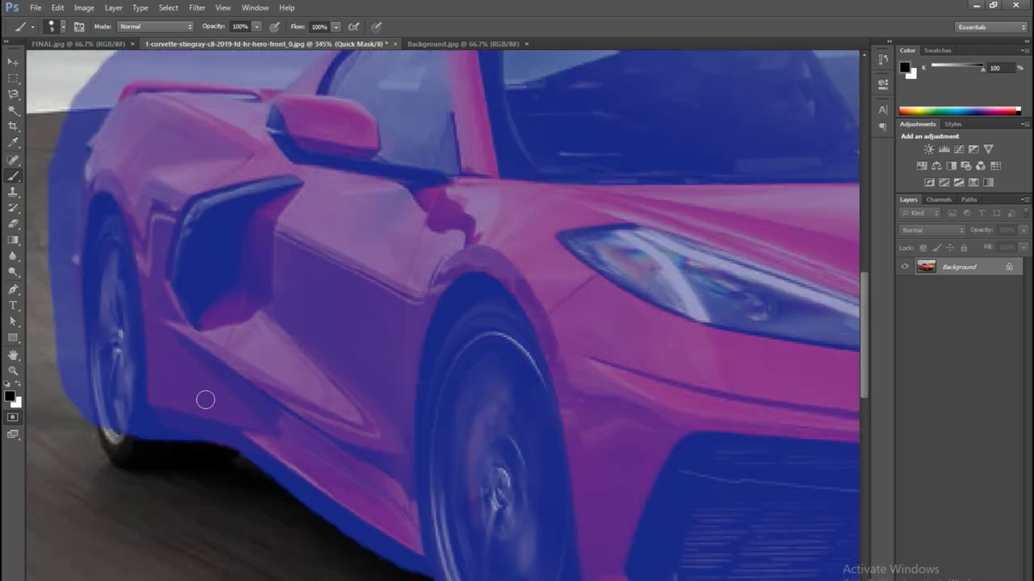
pyautogui.moveTo(259, 359); pyautogui.dragTo(299, 339)
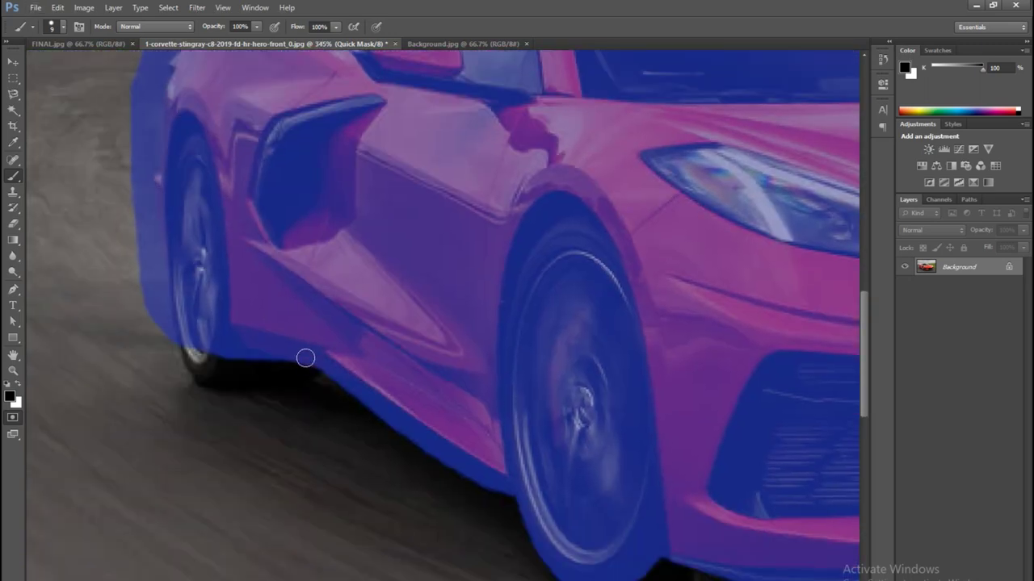
pyautogui.moveTo(284, 384)
pyautogui.mouseDown()
pyautogui.moveTo(203, 377)
pyautogui.moveTo(222, 353)
pyautogui.mouseUp()
pyautogui.moveTo(252, 369); pyautogui.dragTo(261, 363)
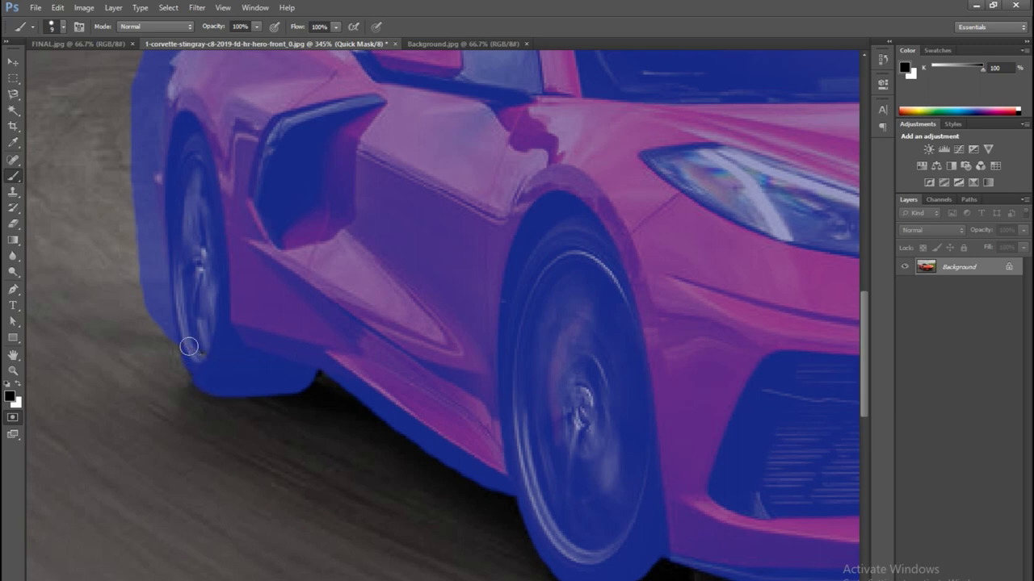
pyautogui.moveTo(214, 351); pyautogui.dragTo(255, 430)
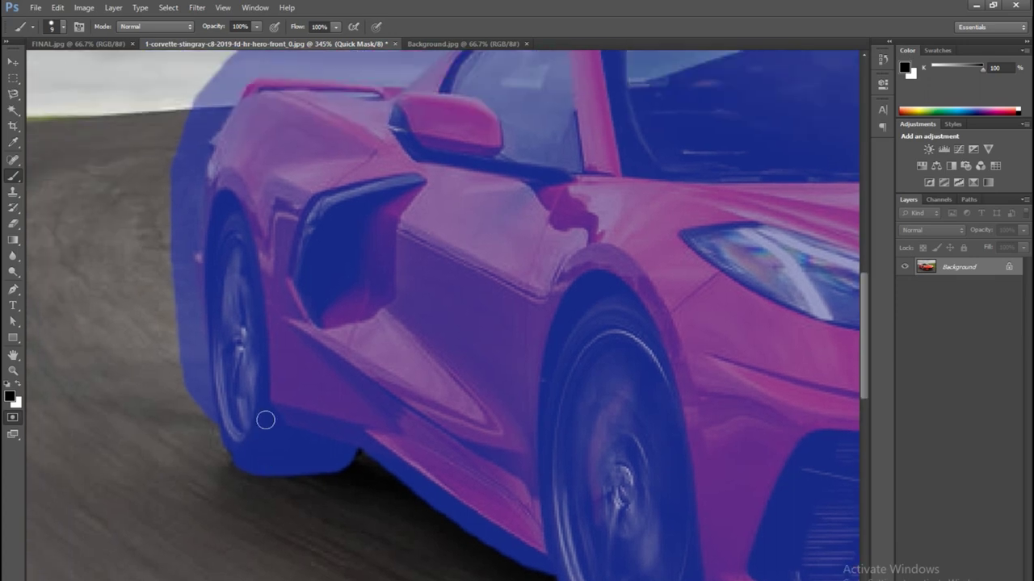
# Step: Remove mask overspill from the rear edge, the road under the rear tyre and the sky
pyautogui.press('x')
pyautogui.moveTo(166, 261)
pyautogui.mouseDown()
pyautogui.moveTo(189, 302)
pyautogui.moveTo(187, 293)
pyautogui.moveTo(185, 364)
pyautogui.moveTo(193, 295)
pyautogui.moveTo(199, 381)
pyautogui.mouseUp()
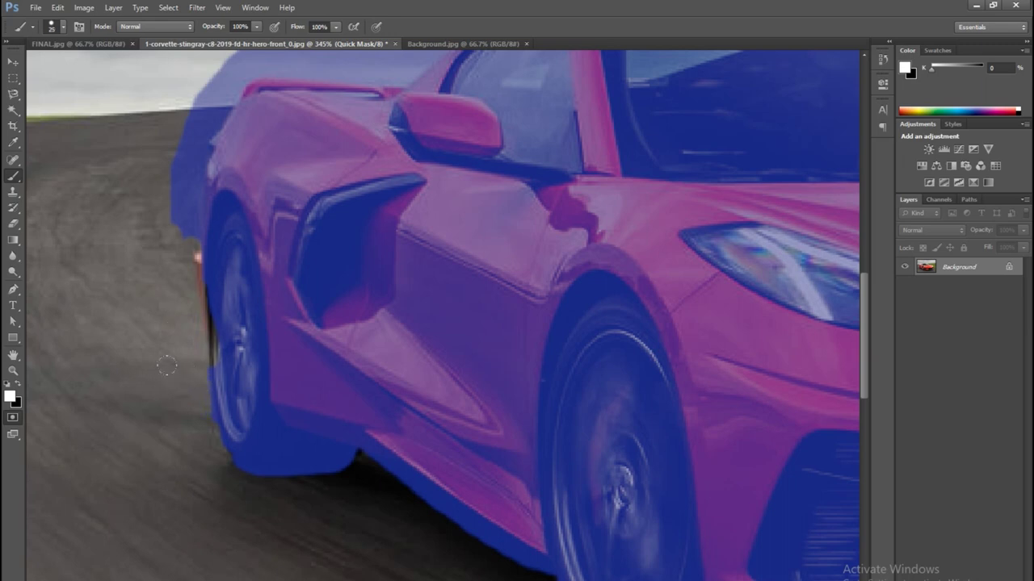
pyautogui.moveTo(208, 468)
pyautogui.mouseDown()
pyautogui.moveTo(242, 478)
pyautogui.moveTo(334, 469)
pyautogui.moveTo(224, 477)
pyautogui.mouseUp()
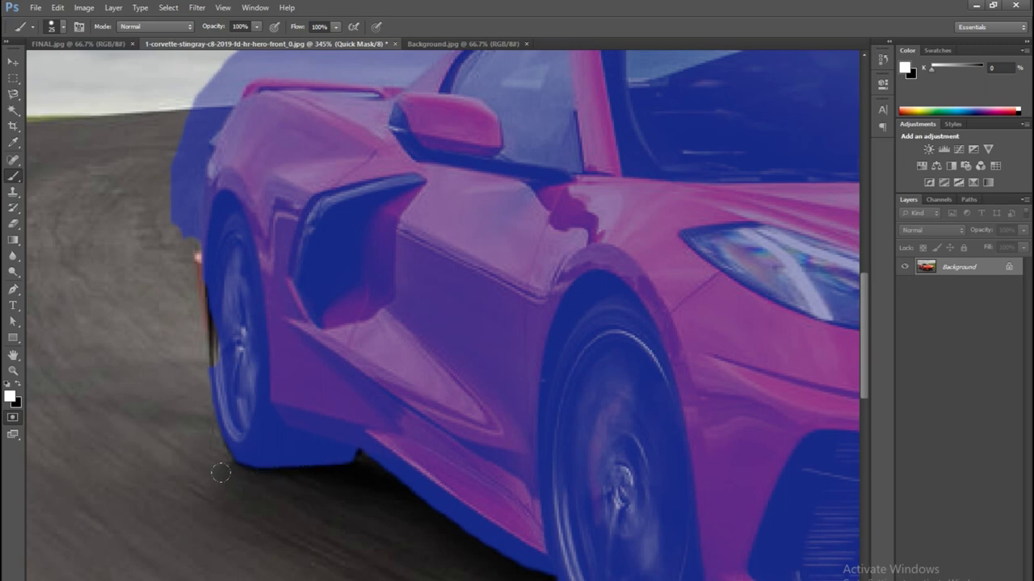
pyautogui.moveTo(186, 234); pyautogui.dragTo(211, 97)
pyautogui.moveTo(202, 154); pyautogui.dragTo(217, 87)
pyautogui.moveTo(222, 178); pyautogui.dragTo(242, 48)
pyautogui.moveTo(218, 122); pyautogui.dragTo(201, 278)
pyautogui.moveTo(243, 198)
pyautogui.mouseDown()
pyautogui.moveTo(316, 203)
pyautogui.moveTo(329, 173)
pyautogui.moveTo(517, 113)
pyautogui.moveTo(422, 180)
pyautogui.moveTo(341, 220)
pyautogui.mouseUp()
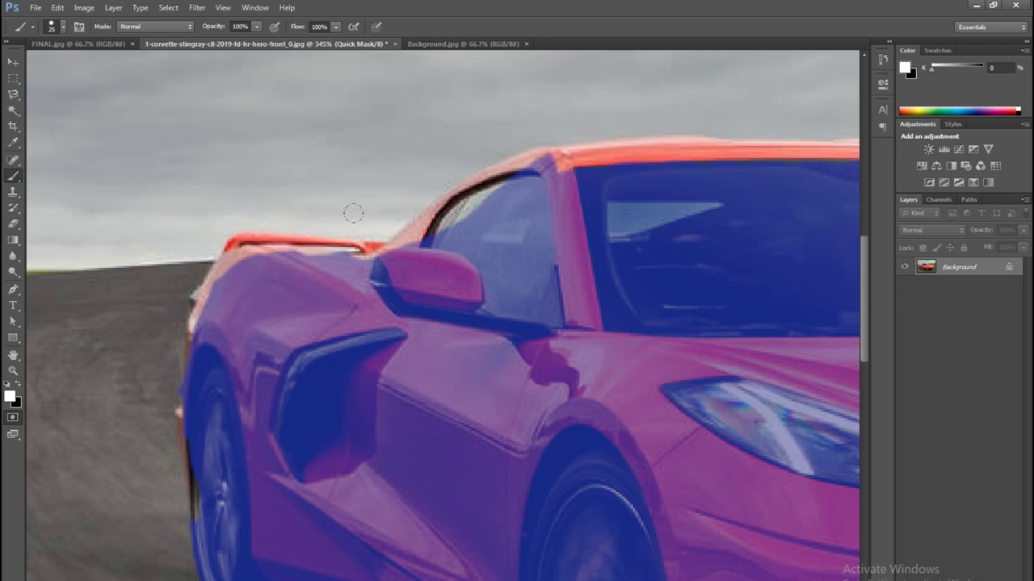
# Step: Mask the rear spoiler edge, the orange strip along the rear flank, and the roof and window edge
pyautogui.press('x')
pyautogui.moveTo(380, 259)
pyautogui.mouseDown()
pyautogui.moveTo(257, 249)
pyautogui.moveTo(385, 242)
pyautogui.mouseUp()
pyautogui.keyDown('alt'); pyautogui.scroll(3, 349, 253); pyautogui.keyUp('alt')
pyautogui.keyDown('alt'); pyautogui.scroll(-2, 378, 236); pyautogui.keyUp('alt')
pyautogui.moveTo(245, 251)
pyautogui.mouseDown()
pyautogui.moveTo(218, 324)
pyautogui.moveTo(224, 290)
pyautogui.mouseUp()
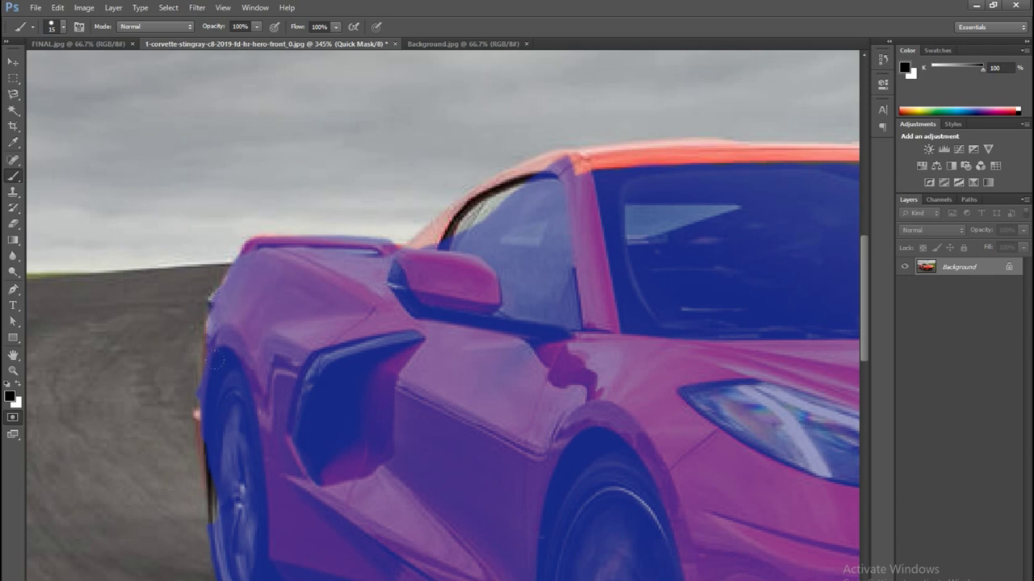
pyautogui.scroll(1, 220, 364)
pyautogui.moveTo(219, 364); pyautogui.dragTo(315, 267)
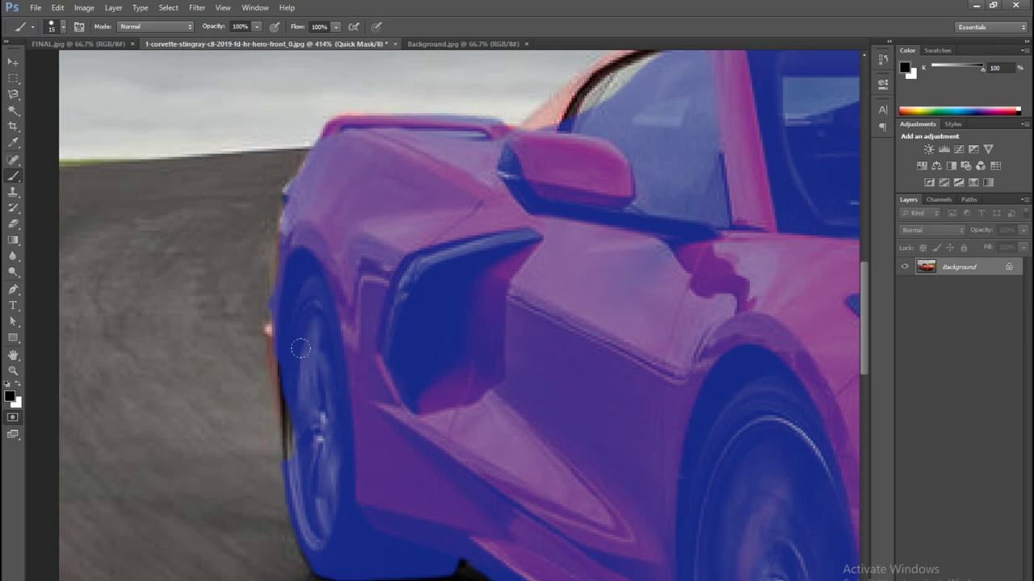
pyautogui.moveTo(279, 322)
pyautogui.mouseDown()
pyautogui.moveTo(270, 350)
pyautogui.moveTo(293, 469)
pyautogui.mouseUp()
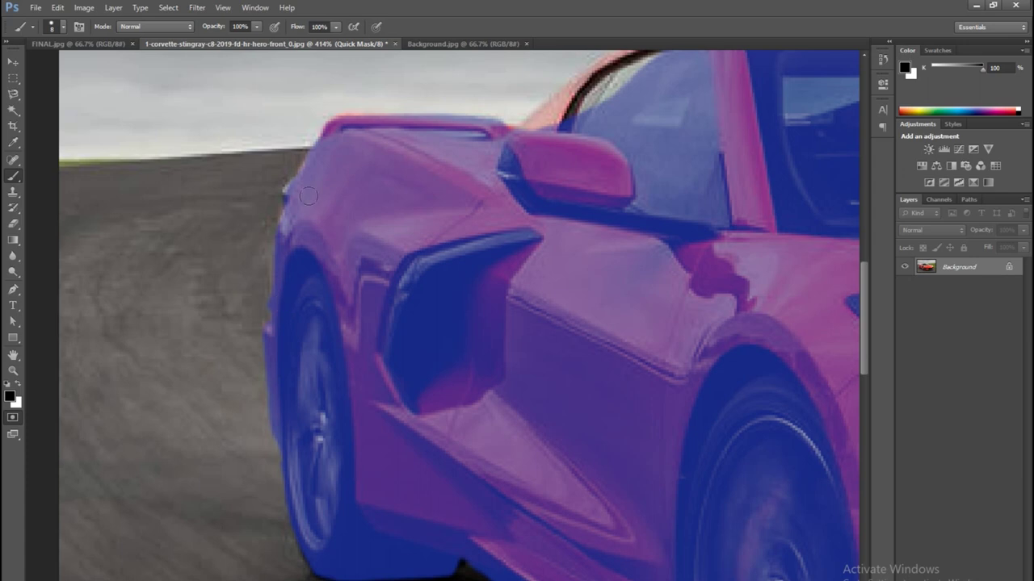
pyautogui.moveTo(309, 181)
pyautogui.mouseDown()
pyautogui.moveTo(316, 380)
pyautogui.moveTo(289, 356)
pyautogui.mouseUp()
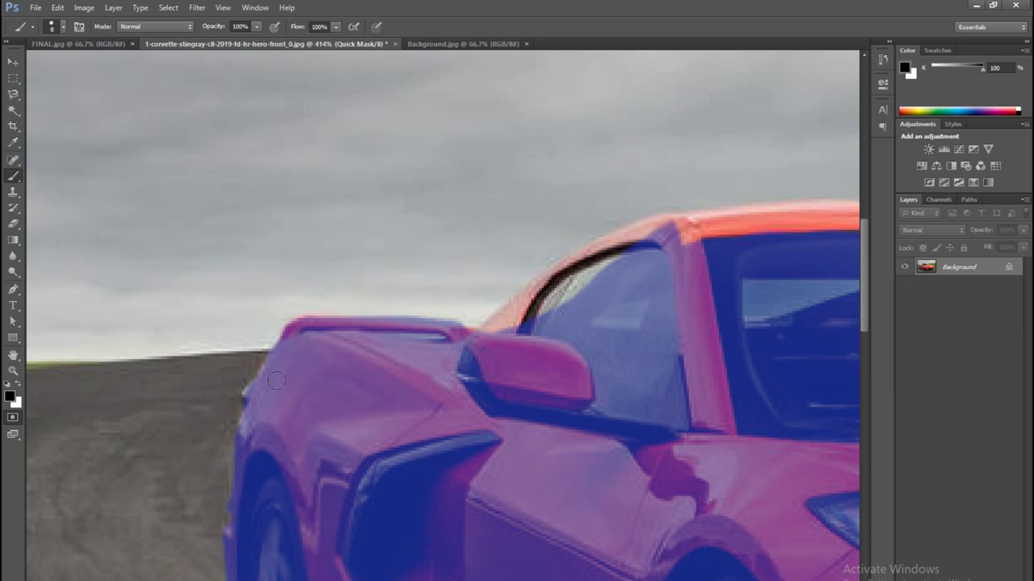
pyautogui.moveTo(461, 327)
pyautogui.mouseDown()
pyautogui.moveTo(521, 313)
pyautogui.moveTo(494, 332)
pyautogui.moveTo(540, 293)
pyautogui.moveTo(646, 259)
pyautogui.moveTo(646, 224)
pyautogui.moveTo(561, 275)
pyautogui.moveTo(548, 301)
pyautogui.moveTo(604, 260)
pyautogui.mouseUp()
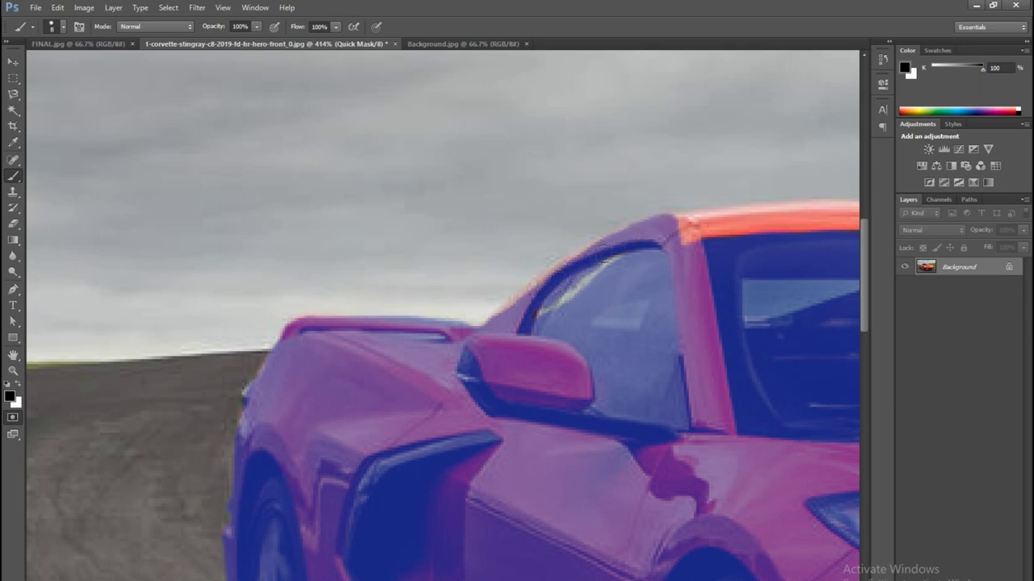
pyautogui.moveTo(580, 299)
pyautogui.mouseDown()
pyautogui.moveTo(546, 311)
pyautogui.moveTo(555, 310)
pyautogui.mouseUp()
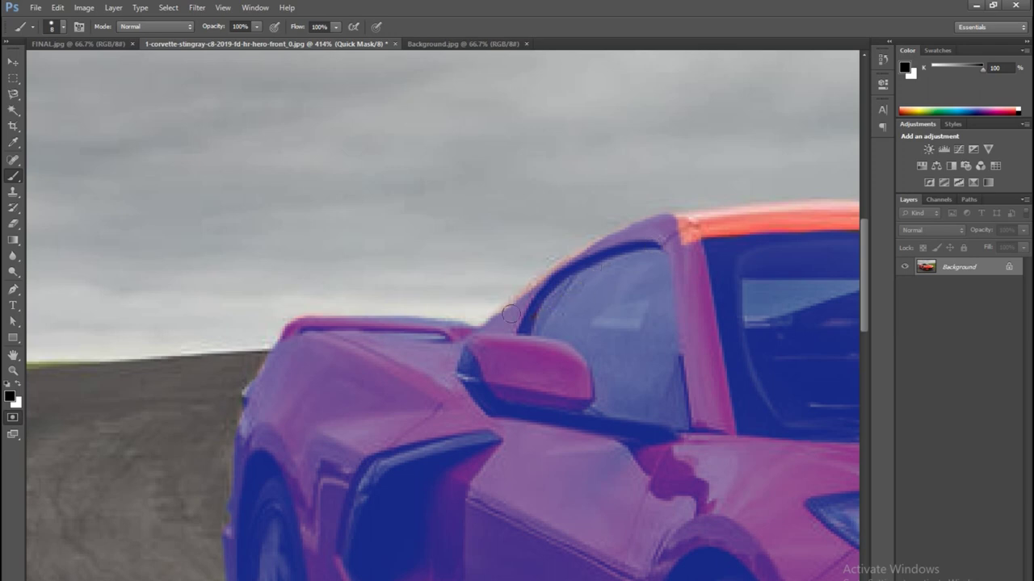
pyautogui.scroll(-5, 619, 344)
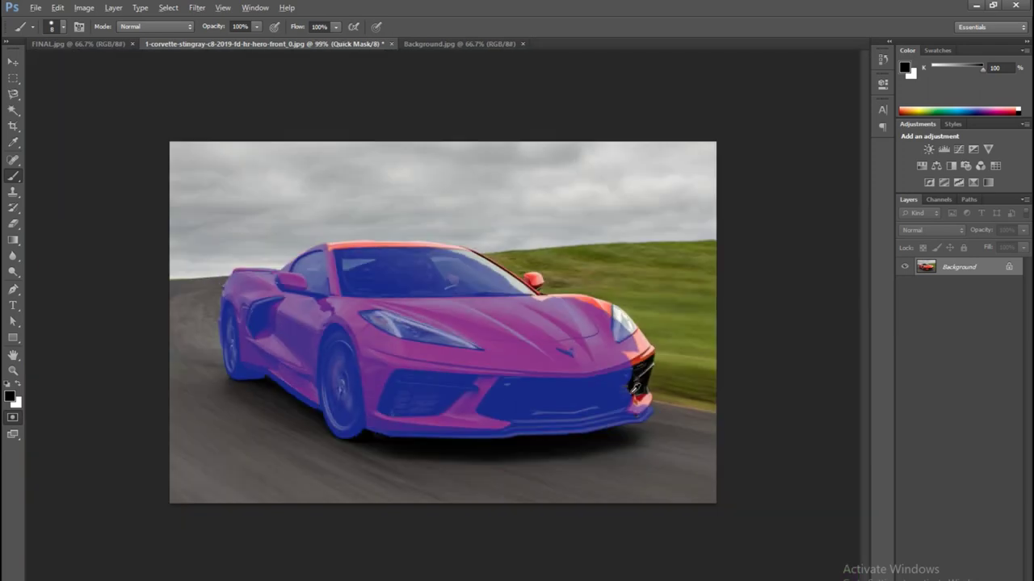
# Step: Paint the quick mask along the A-pillar and the red roof edge
pyautogui.scroll(3, 329, 245)
pyautogui.scroll(3, 329, 244)
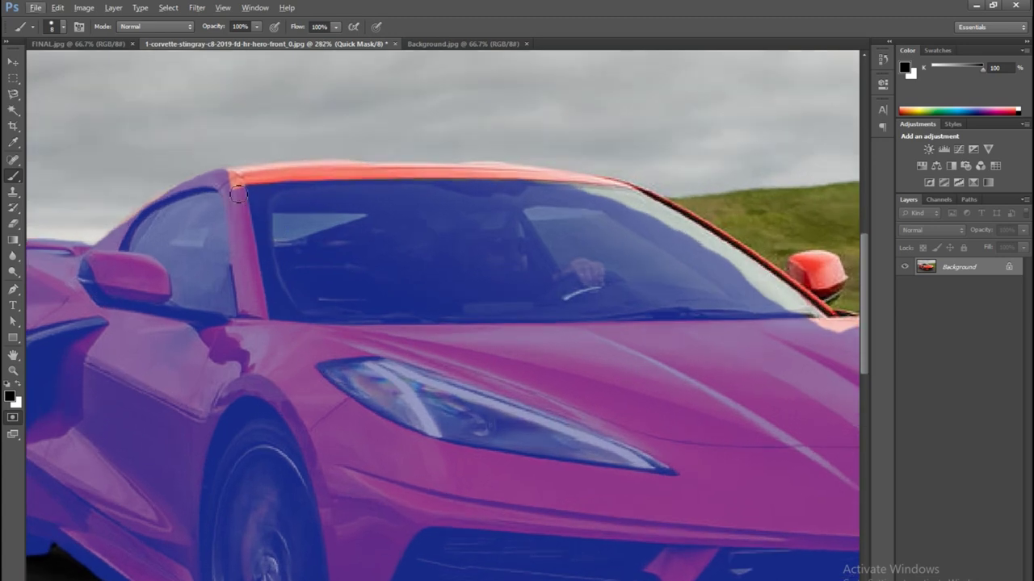
pyautogui.moveTo(202, 195)
pyautogui.mouseDown()
pyautogui.moveTo(167, 203)
pyautogui.moveTo(192, 196)
pyautogui.moveTo(129, 229)
pyautogui.mouseUp()
pyautogui.moveTo(232, 177); pyautogui.dragTo(282, 174)
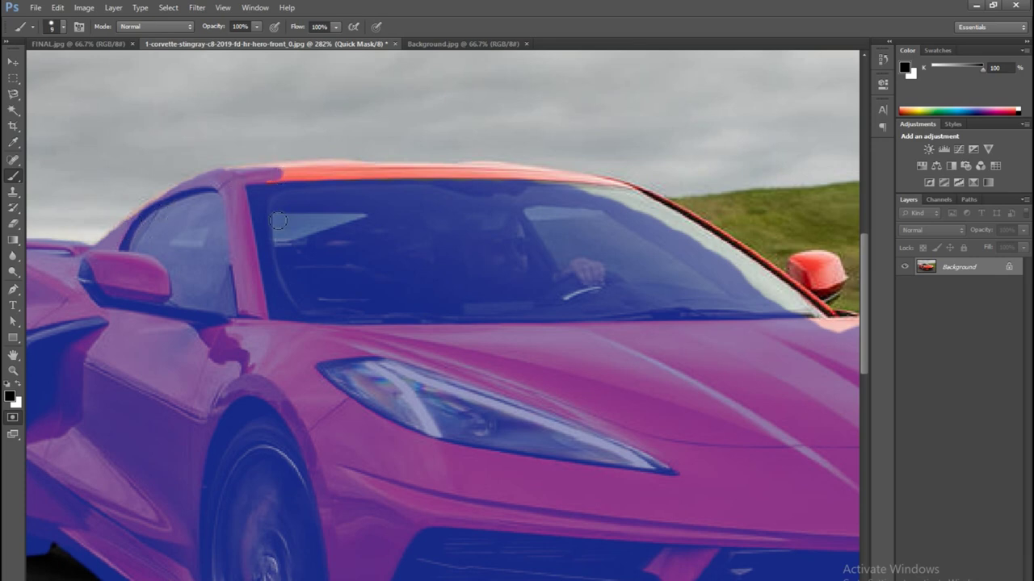
pyautogui.moveTo(218, 176)
pyautogui.mouseDown()
pyautogui.moveTo(457, 166)
pyautogui.moveTo(605, 194)
pyautogui.moveTo(621, 185)
pyautogui.mouseUp()
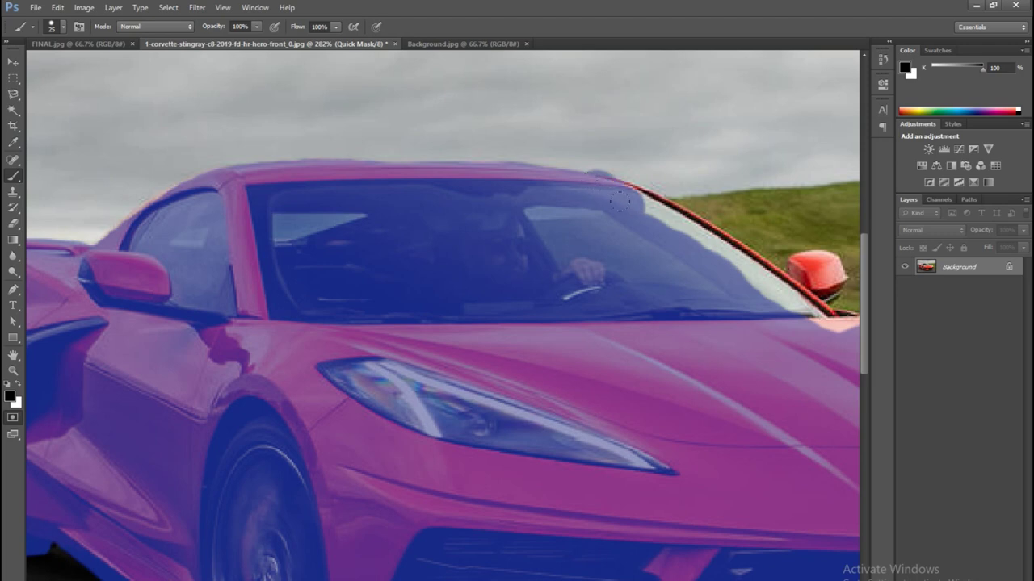
pyautogui.moveTo(614, 235)
pyautogui.mouseDown()
pyautogui.moveTo(394, 209)
pyautogui.moveTo(458, 231)
pyautogui.moveTo(538, 283)
pyautogui.mouseUp()
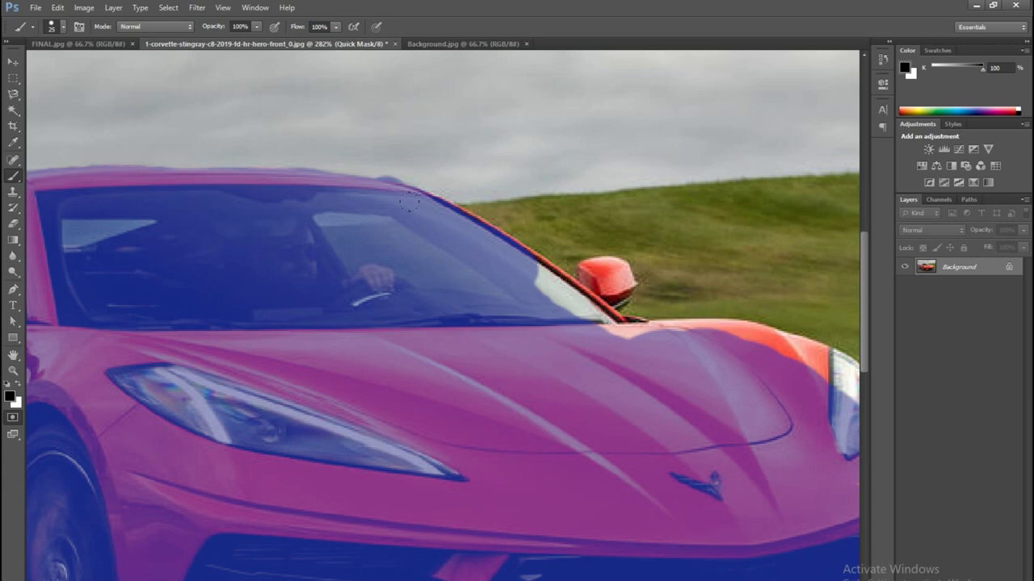
pyautogui.moveTo(451, 218); pyautogui.dragTo(491, 240)
pyautogui.hotkey('ctrl', 'z')
pyautogui.keyDown('shift'); pyautogui.click(607, 329); pyautogui.keyUp('shift')
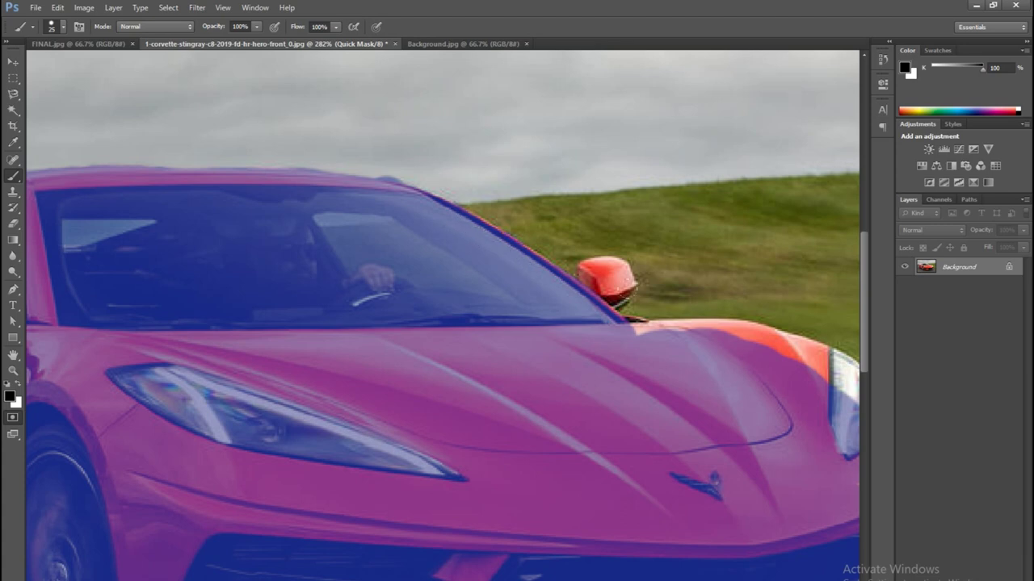
# Step: Extend the mask over the side mirror, hood edge and headlight, then pan to the front bumper
pyautogui.scroll(1, 654, 279)
pyautogui.moveTo(555, 255)
pyautogui.mouseDown()
pyautogui.moveTo(571, 262)
pyautogui.moveTo(597, 252)
pyautogui.moveTo(613, 263)
pyautogui.moveTo(624, 291)
pyautogui.moveTo(592, 305)
pyautogui.moveTo(603, 331)
pyautogui.mouseUp()
pyautogui.moveTo(664, 349)
pyautogui.mouseDown()
pyautogui.moveTo(531, 362)
pyautogui.moveTo(543, 339)
pyautogui.moveTo(616, 340)
pyautogui.moveTo(675, 357)
pyautogui.moveTo(718, 391)
pyautogui.mouseUp()
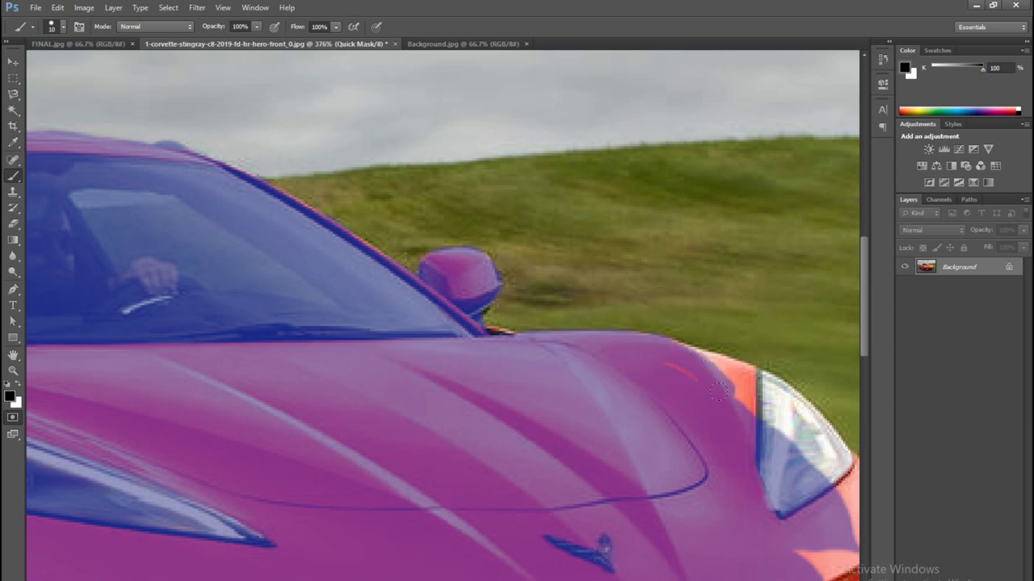
pyautogui.moveTo(654, 365)
pyautogui.mouseDown()
pyautogui.moveTo(763, 387)
pyautogui.moveTo(792, 433)
pyautogui.mouseUp()
pyautogui.moveTo(791, 433)
pyautogui.mouseDown()
pyautogui.moveTo(581, 412)
pyautogui.moveTo(525, 355)
pyautogui.mouseUp()
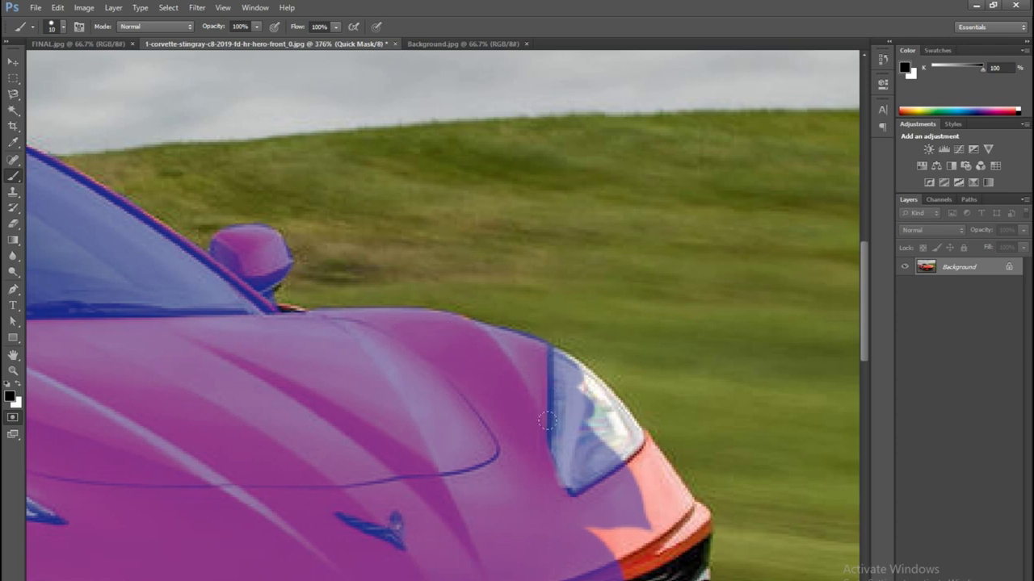
pyautogui.moveTo(526, 372)
pyautogui.mouseDown()
pyautogui.moveTo(582, 381)
pyautogui.moveTo(618, 436)
pyautogui.moveTo(577, 365)
pyautogui.moveTo(584, 414)
pyautogui.moveTo(687, 525)
pyautogui.moveTo(413, 399)
pyautogui.mouseUp()
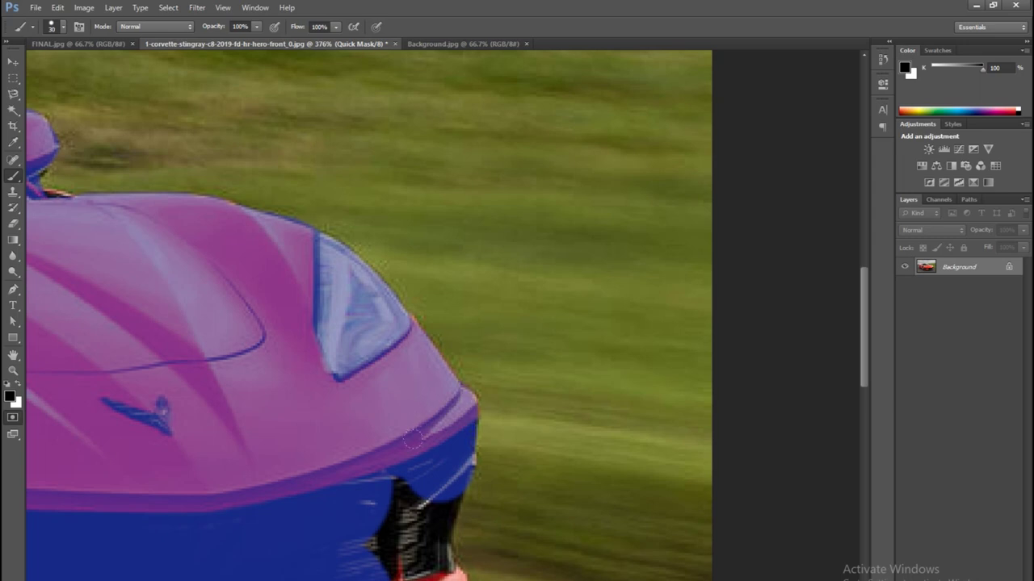
pyautogui.moveTo(426, 458)
pyautogui.mouseDown()
pyautogui.moveTo(427, 388)
pyautogui.moveTo(387, 465)
pyautogui.moveTo(406, 494)
pyautogui.mouseUp()
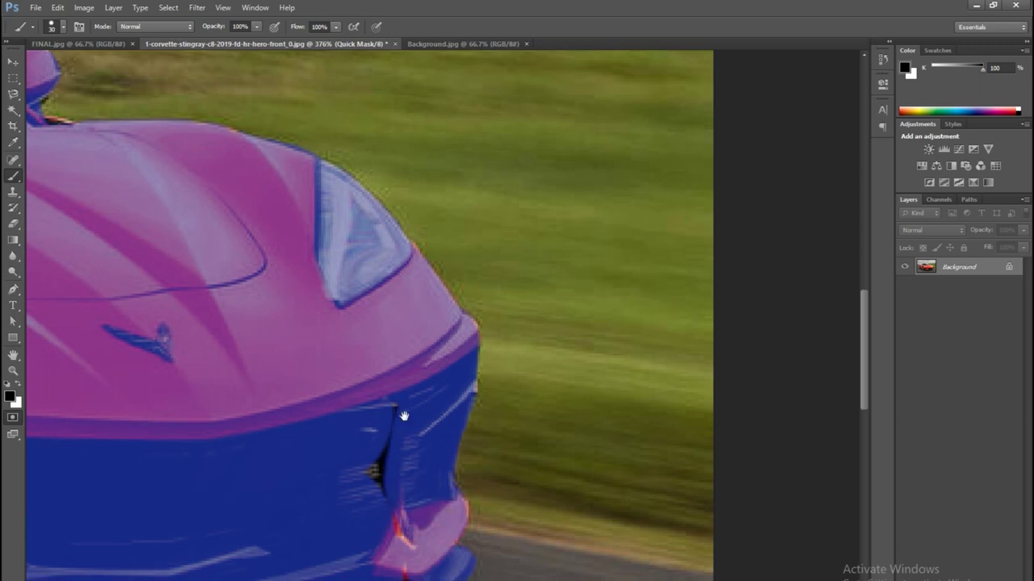
pyautogui.moveTo(404, 410); pyautogui.dragTo(424, 312)
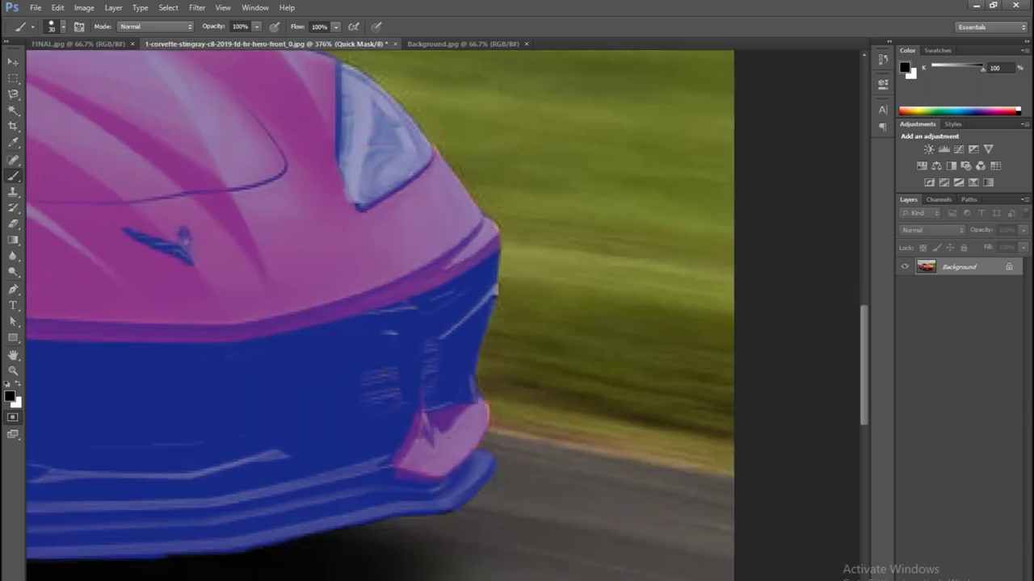
# Step: With a smaller brush, erase mask spill above the roofline and touch up the roof edge
pyautogui.scroll(-2, 357, 310)
pyautogui.scroll(-3, 357, 315)
pyautogui.scroll(-2, 355, 333)
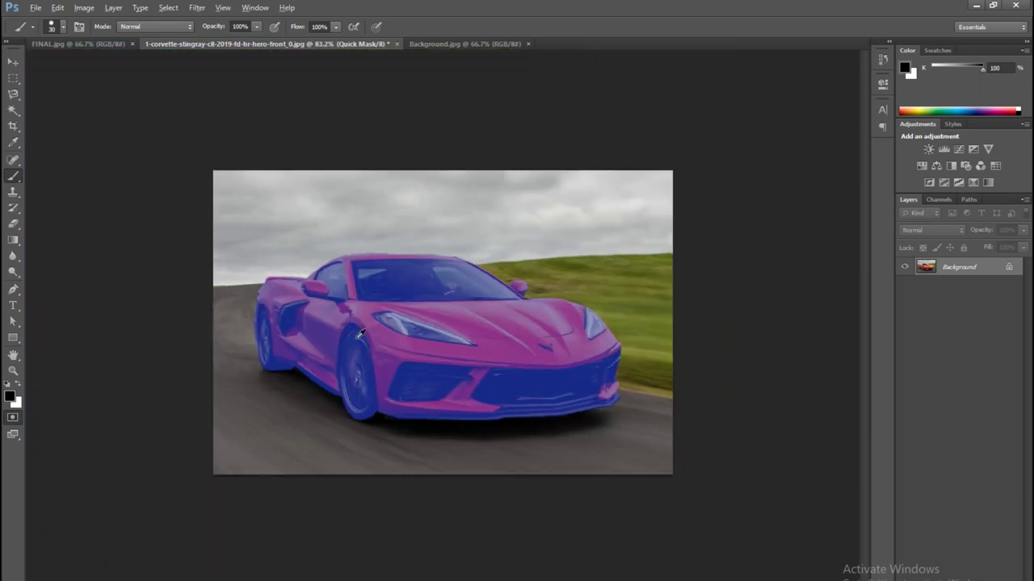
pyautogui.scroll(4, 491, 231)
pyautogui.scroll(2, 491, 230)
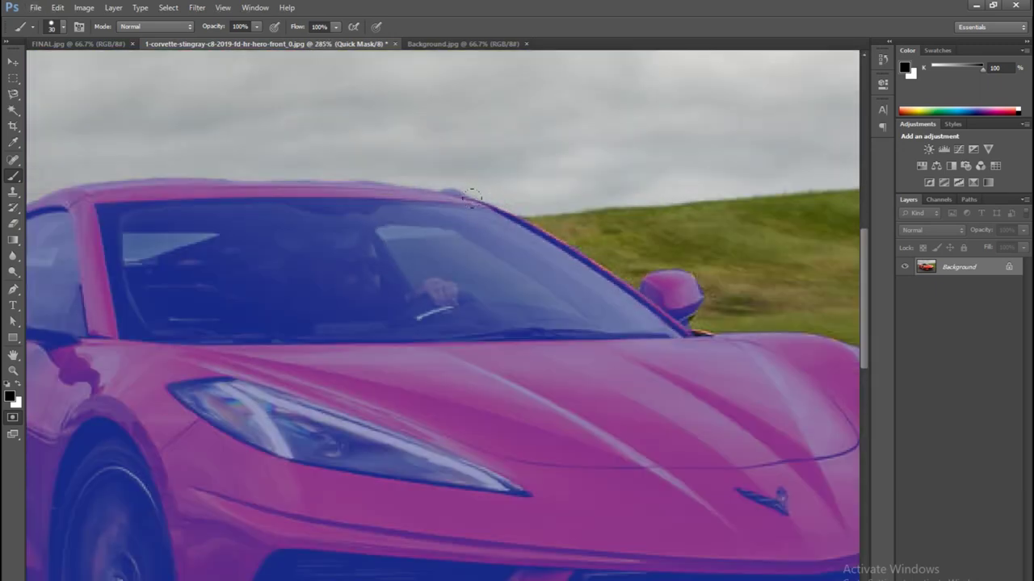
pyautogui.press('[')
pyautogui.press('x')
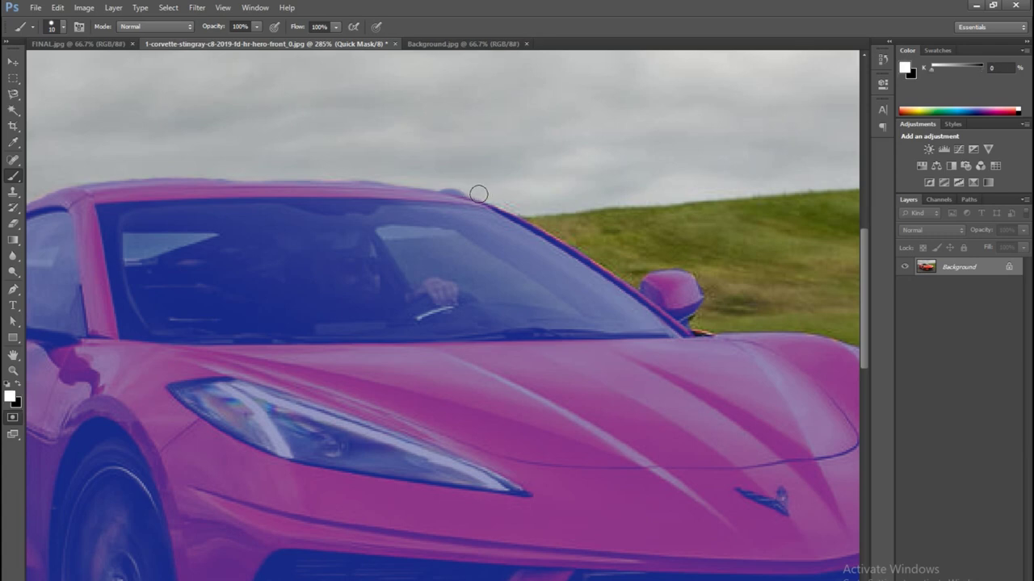
pyautogui.moveTo(492, 194); pyautogui.dragTo(440, 182)
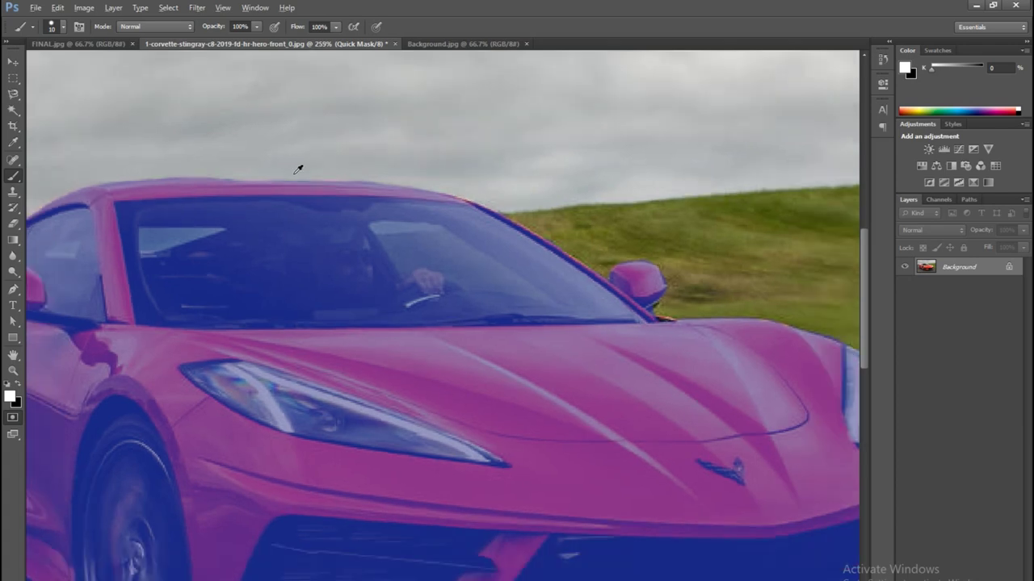
pyautogui.scroll(-3, 300, 166)
pyautogui.scroll(2, 230, 176)
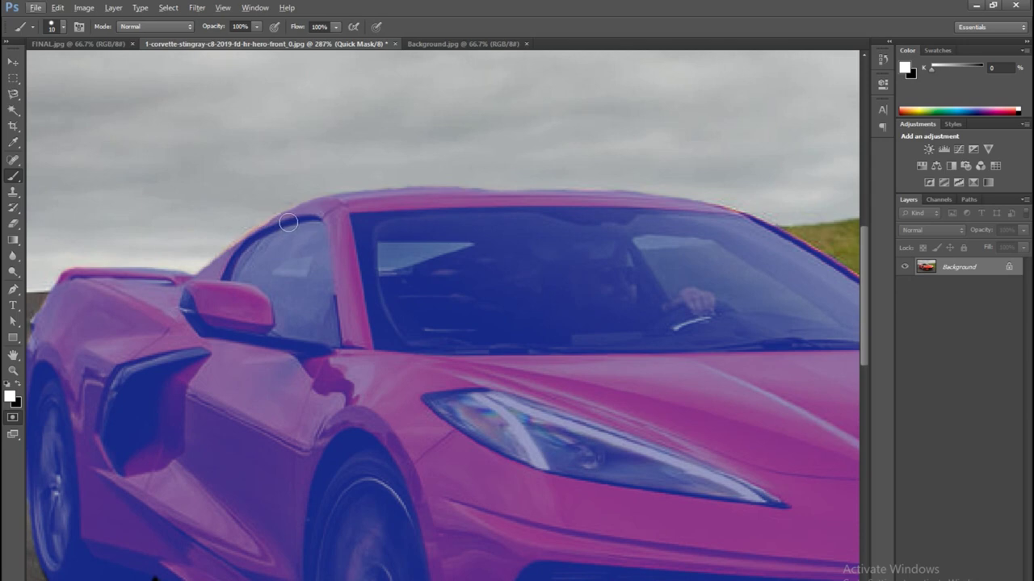
pyautogui.press('x')
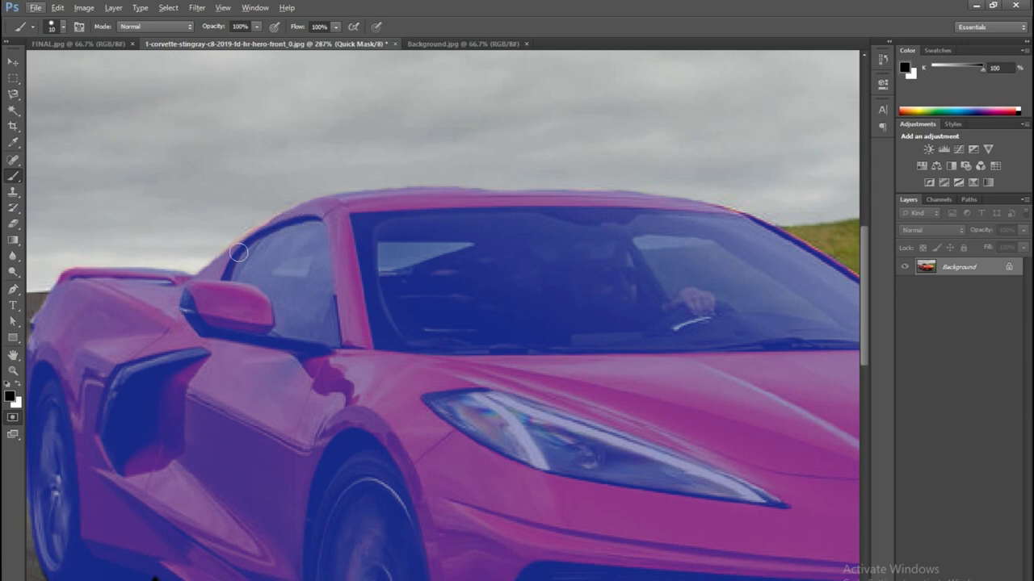
pyautogui.moveTo(278, 230)
pyautogui.mouseDown()
pyautogui.moveTo(300, 212)
pyautogui.moveTo(259, 229)
pyautogui.mouseUp()
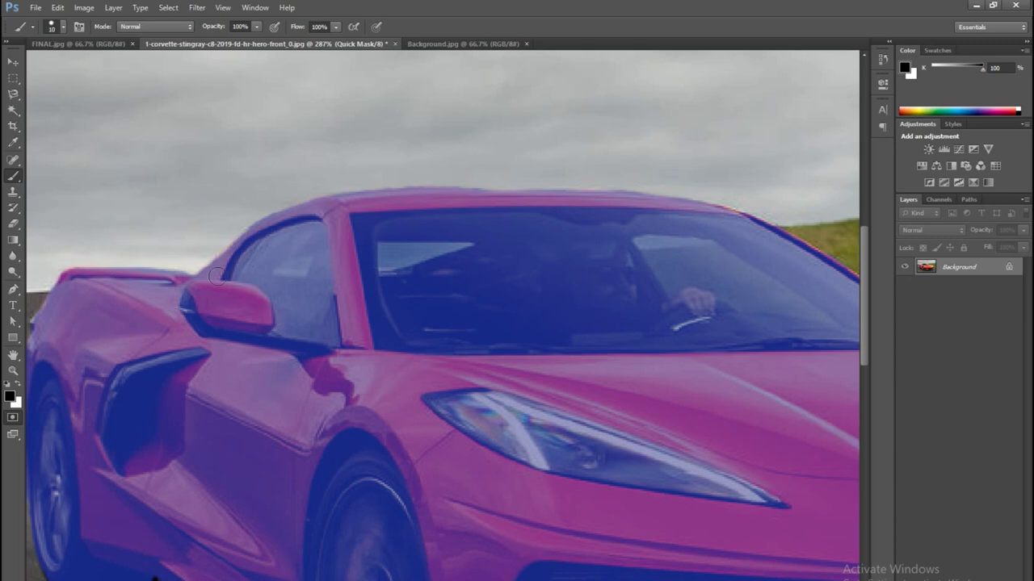
# Step: Mask the windshield's top-right edge
pyautogui.scroll(-3, 217, 277)
pyautogui.scroll(-2, 323, 283)
pyautogui.scroll(4, 597, 298)
pyautogui.scroll(2, 608, 266)
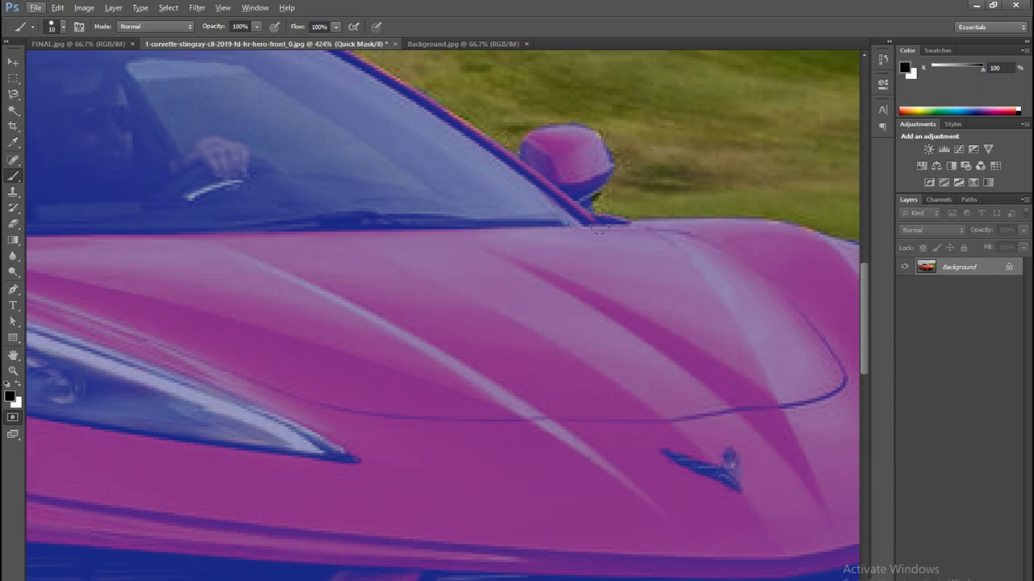
pyautogui.scroll(-2, 555, 149)
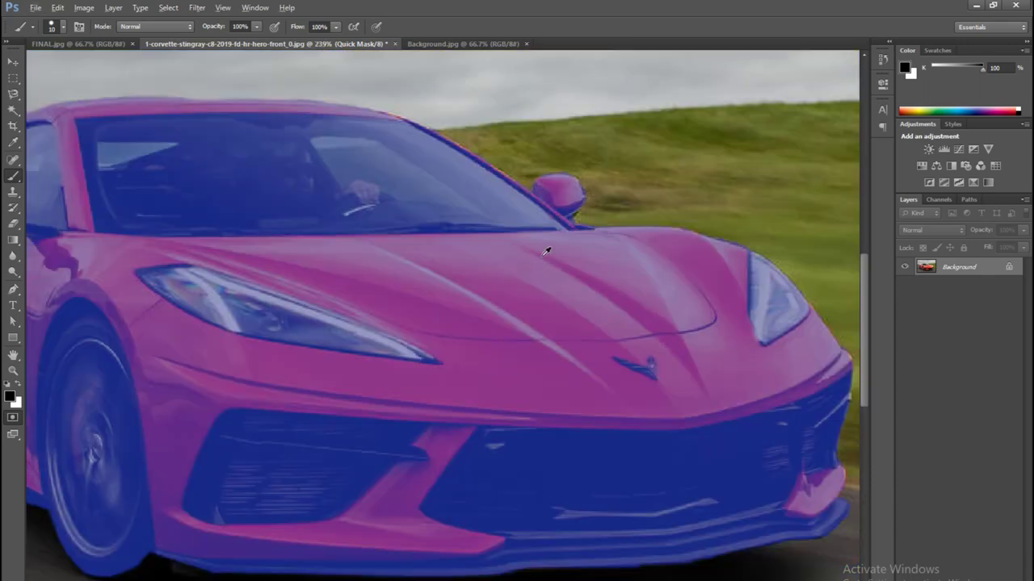
pyautogui.scroll(-1, 541, 291)
pyautogui.scroll(2, 411, 154)
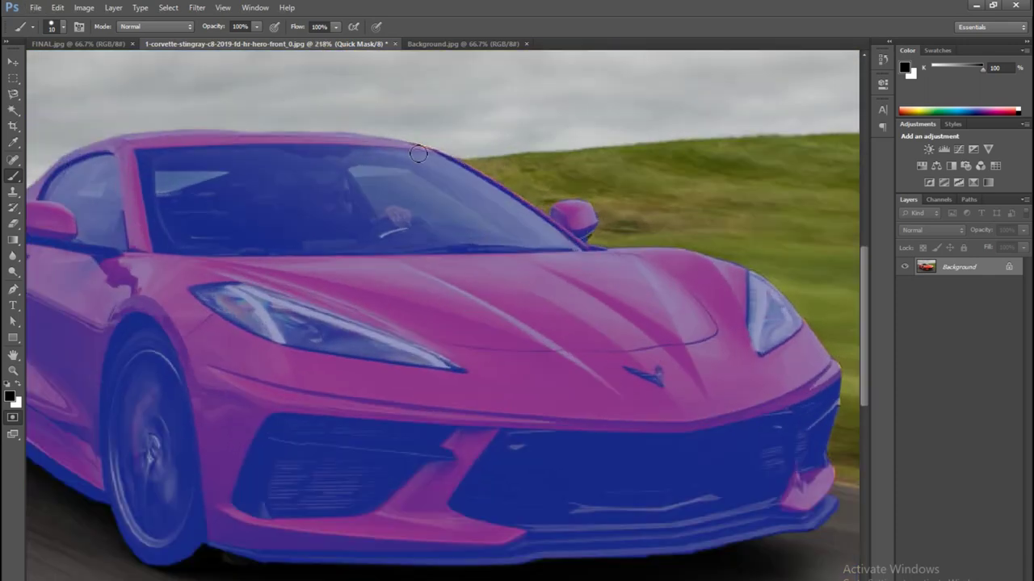
pyautogui.moveTo(423, 157); pyautogui.dragTo(480, 189)
# Step: Refine the mask edge under the front lip, removing and repainting small strips
pyautogui.scroll(-2, 557, 289)
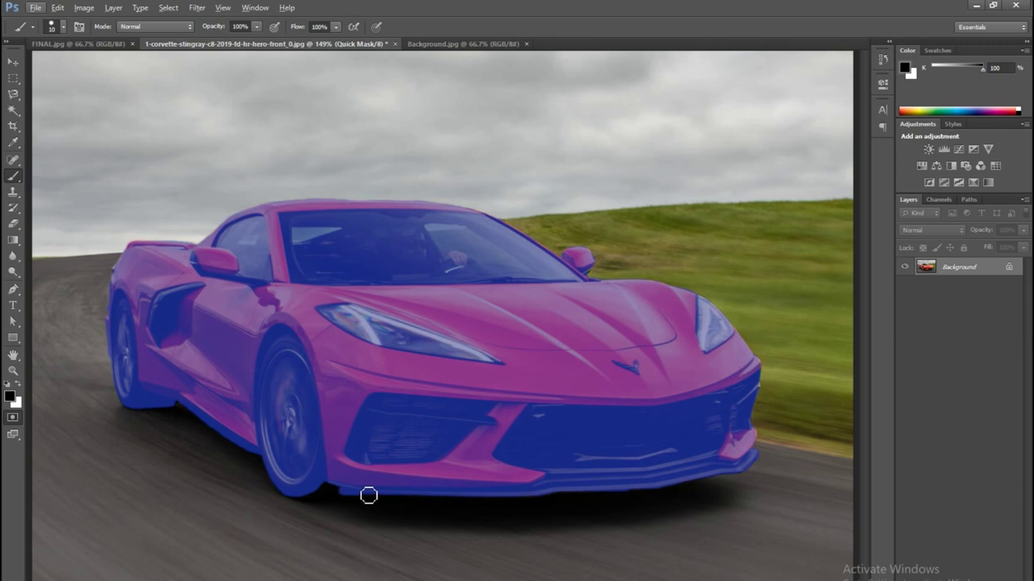
pyautogui.scroll(-2, 361, 496)
pyautogui.scroll(2, 371, 505)
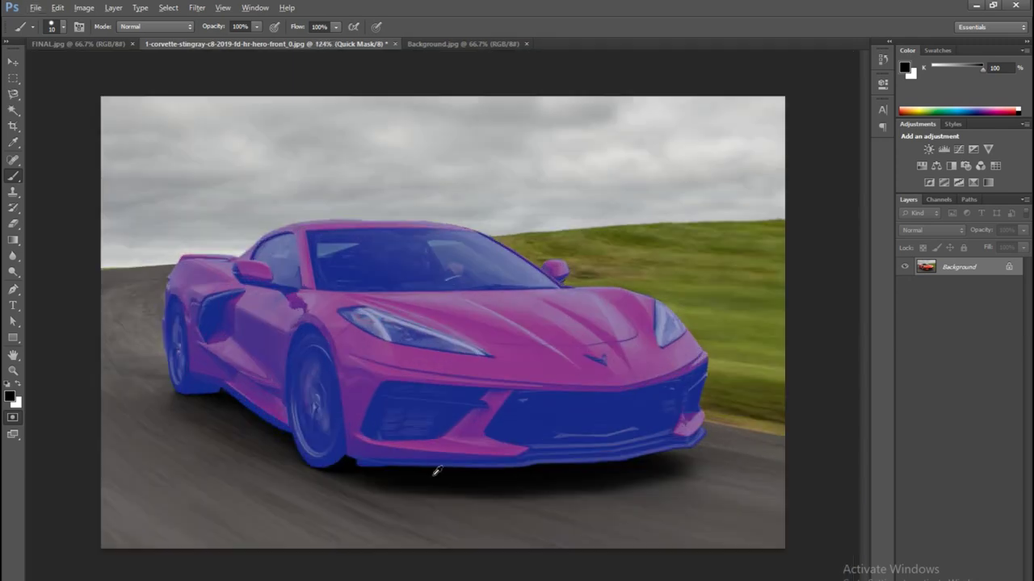
pyautogui.scroll(1, 348, 508)
pyautogui.scroll(2, 338, 501)
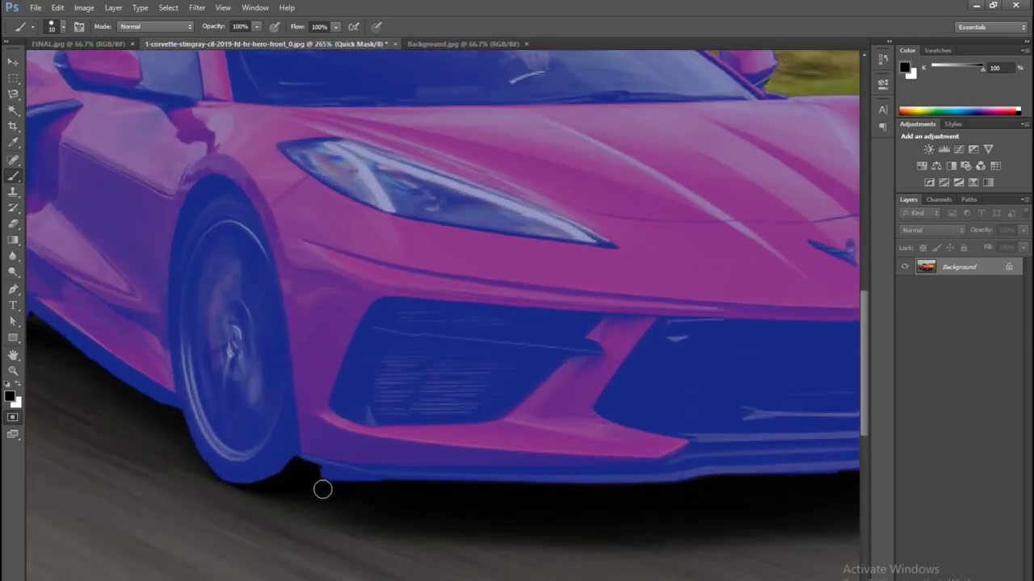
pyautogui.press('x')
pyautogui.moveTo(309, 471); pyautogui.dragTo(358, 482)
pyautogui.press('x')
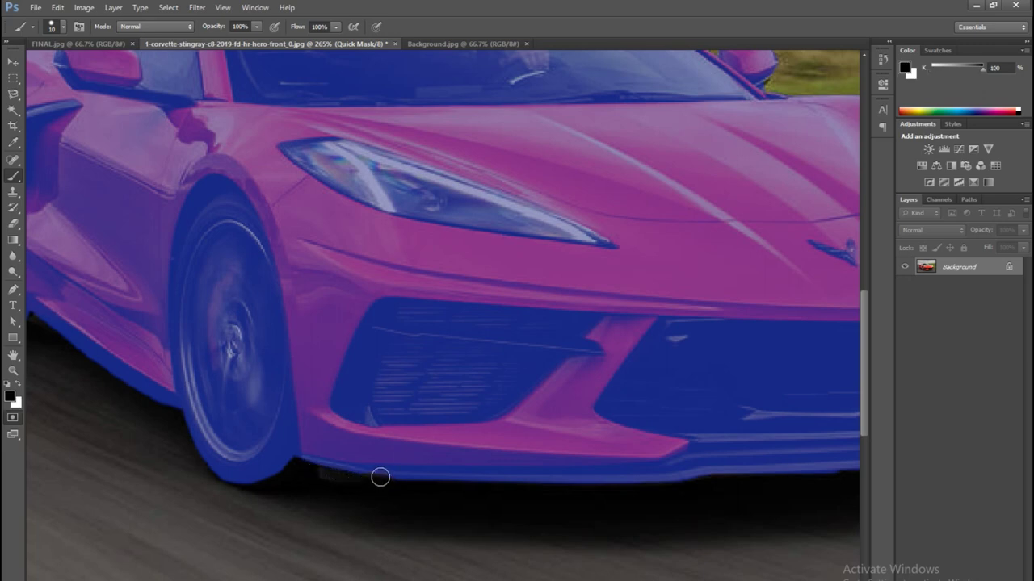
pyautogui.moveTo(343, 476); pyautogui.dragTo(330, 471)
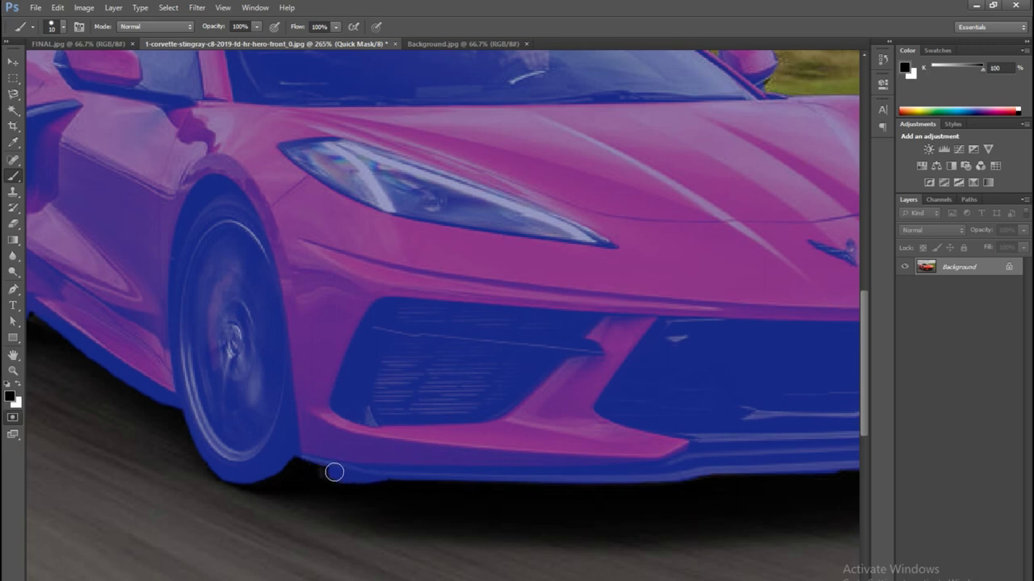
pyautogui.hotkey('ctrl', 'z')
pyautogui.moveTo(332, 477); pyautogui.dragTo(334, 482)
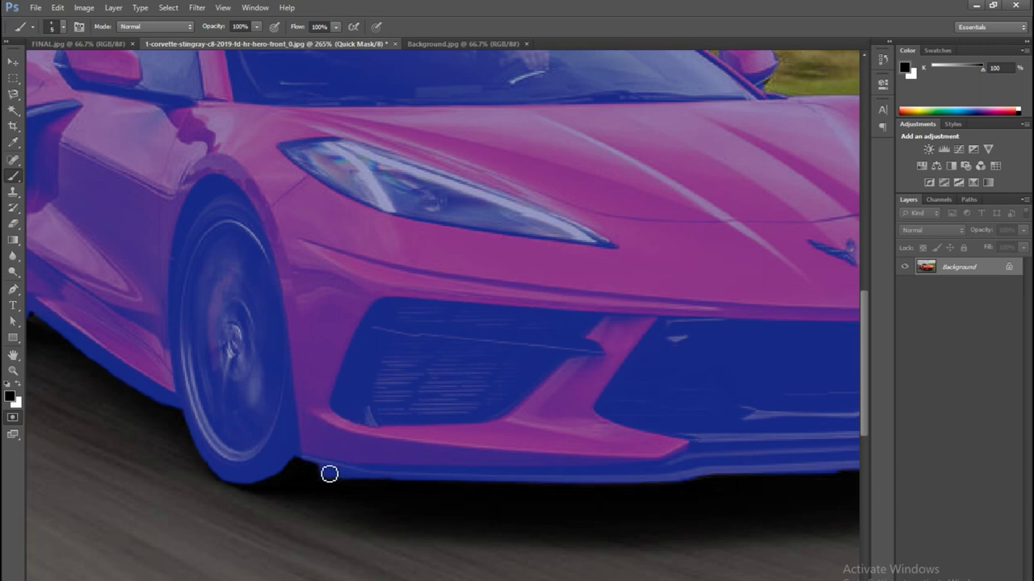
pyautogui.scroll(-2, 412, 501)
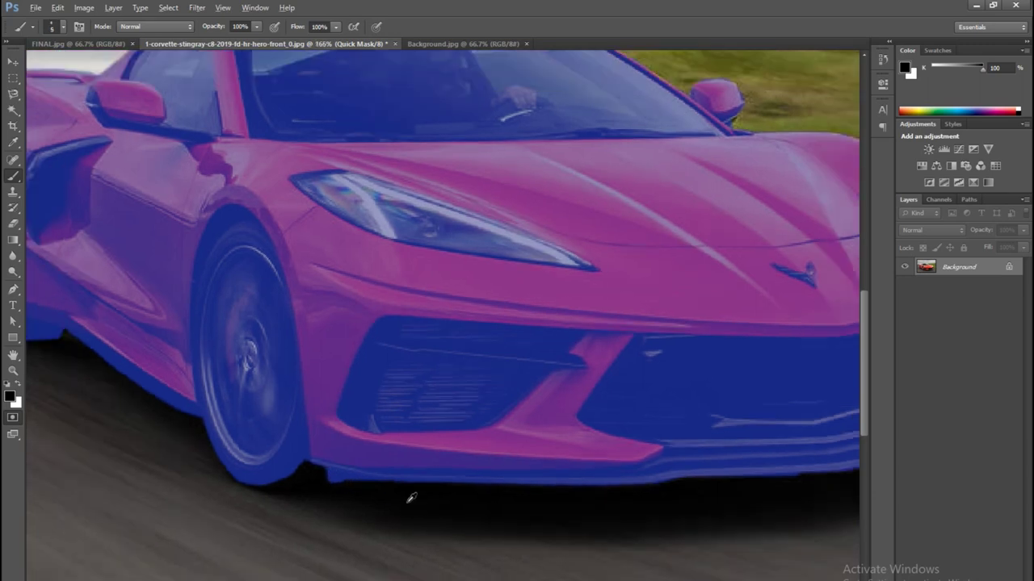
pyautogui.scroll(-3, 410, 492)
pyautogui.scroll(2, 411, 492)
pyautogui.scroll(2, 489, 519)
pyautogui.scroll(-2, 489, 518)
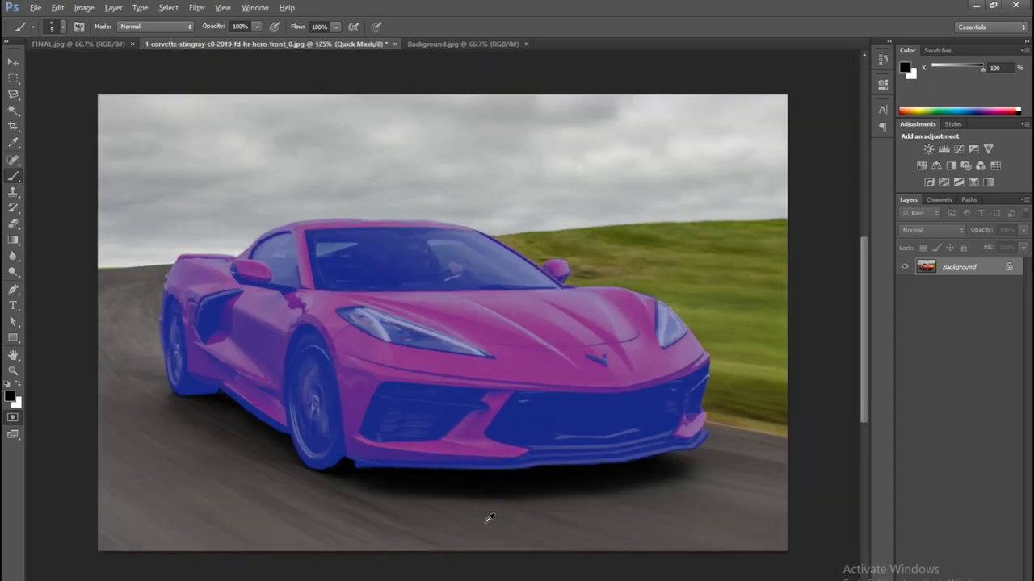
pyautogui.scroll(3, 485, 522)
pyautogui.scroll(-1, 484, 521)
pyautogui.scroll(-2, 493, 525)
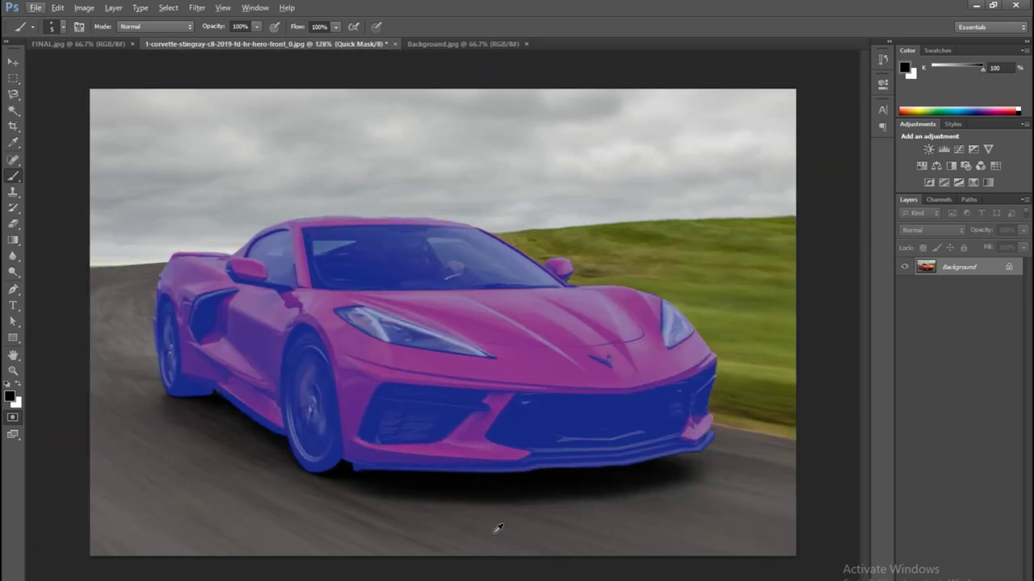
pyautogui.scroll(2, 498, 528)
pyautogui.scroll(-1, 501, 529)
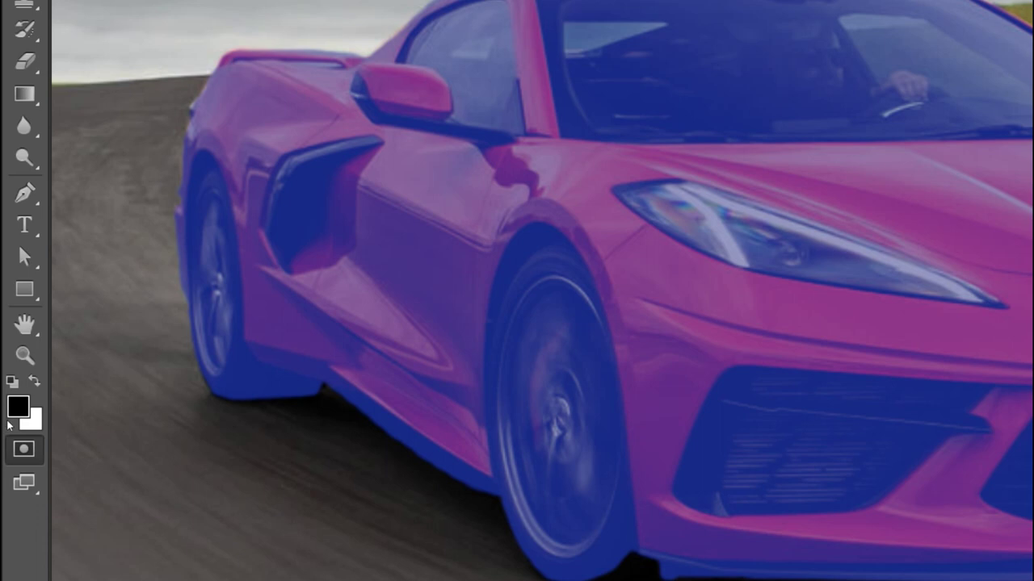
# Step: Exit Quick Mask with Q to load the painted Corvette as a selection
pyautogui.press('q')
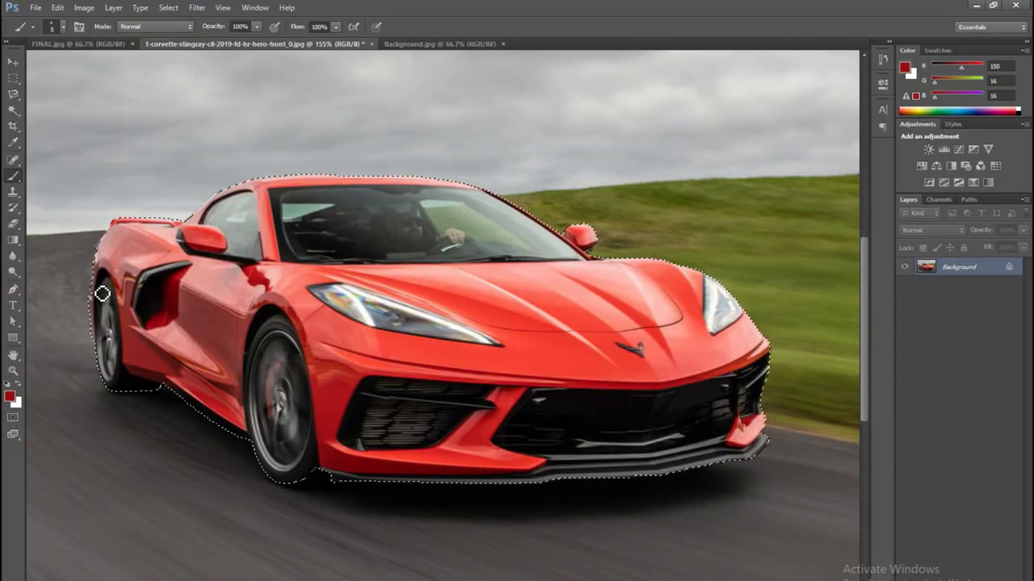
# Step: Toggle Quick Mask repeatedly to check the car, leave a plain selection, and zoom out
pyautogui.press('d')
pyautogui.press('q')
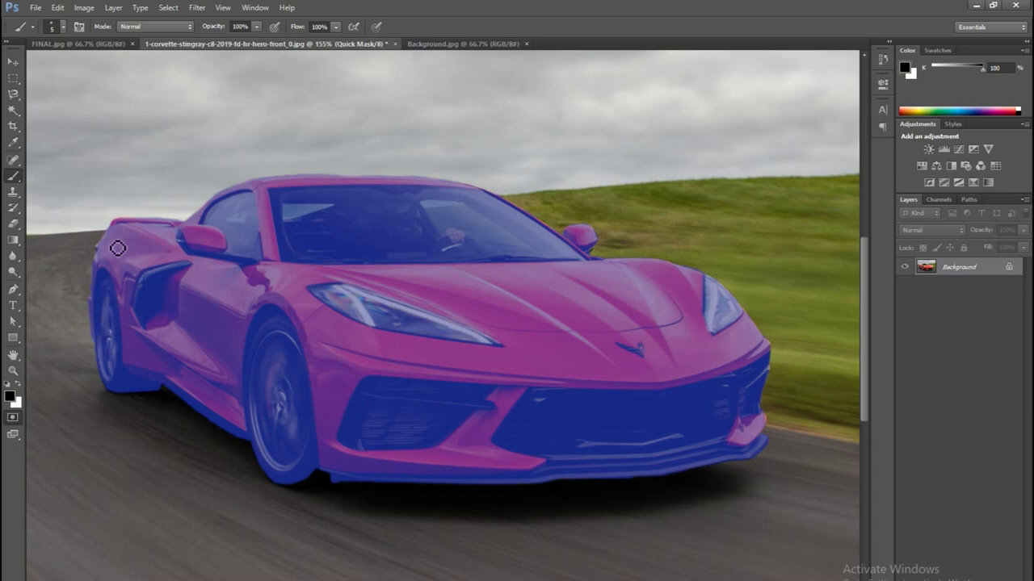
pyautogui.press('q')
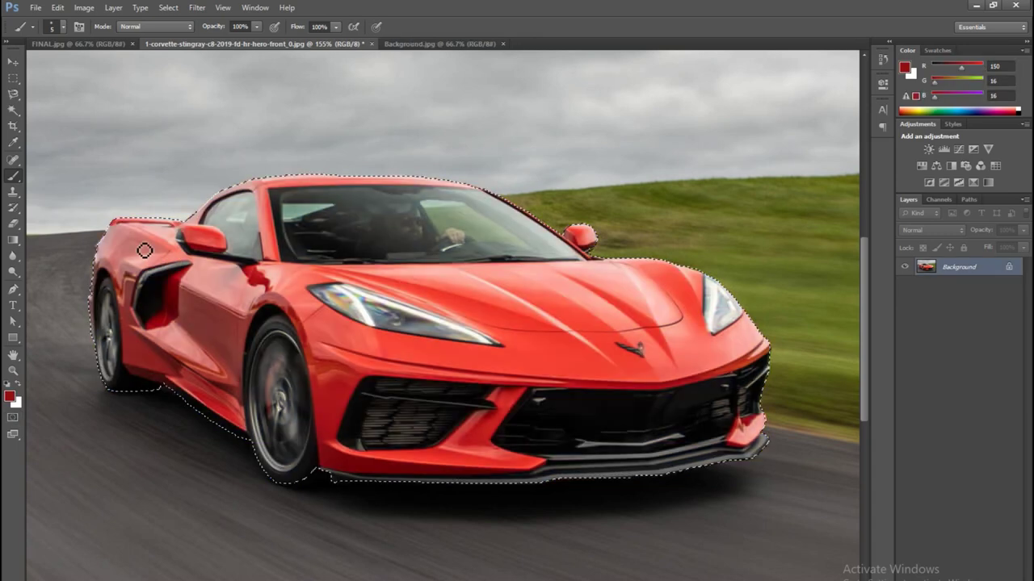
pyautogui.press('q')
pyautogui.press('q')
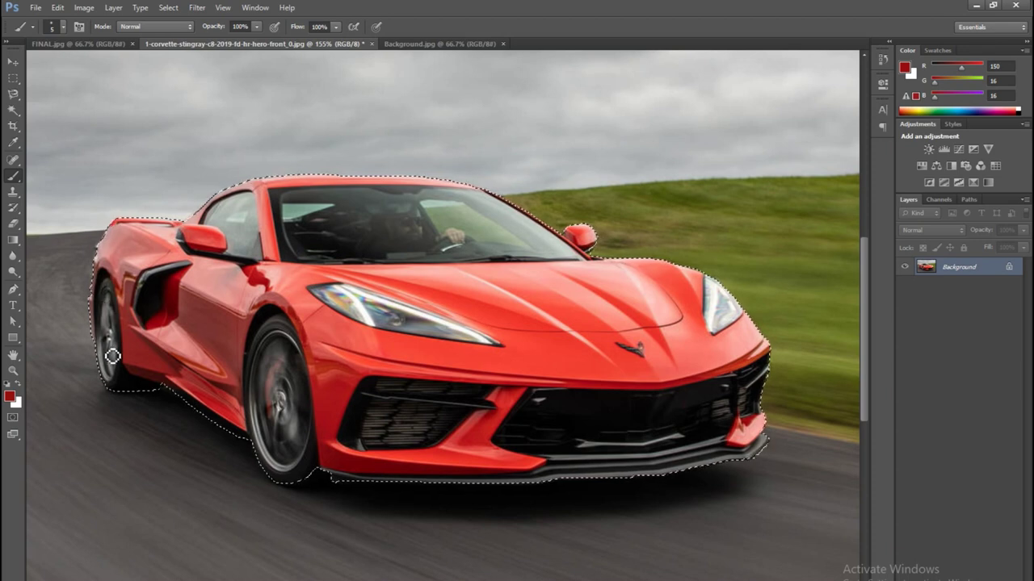
pyautogui.press('q')
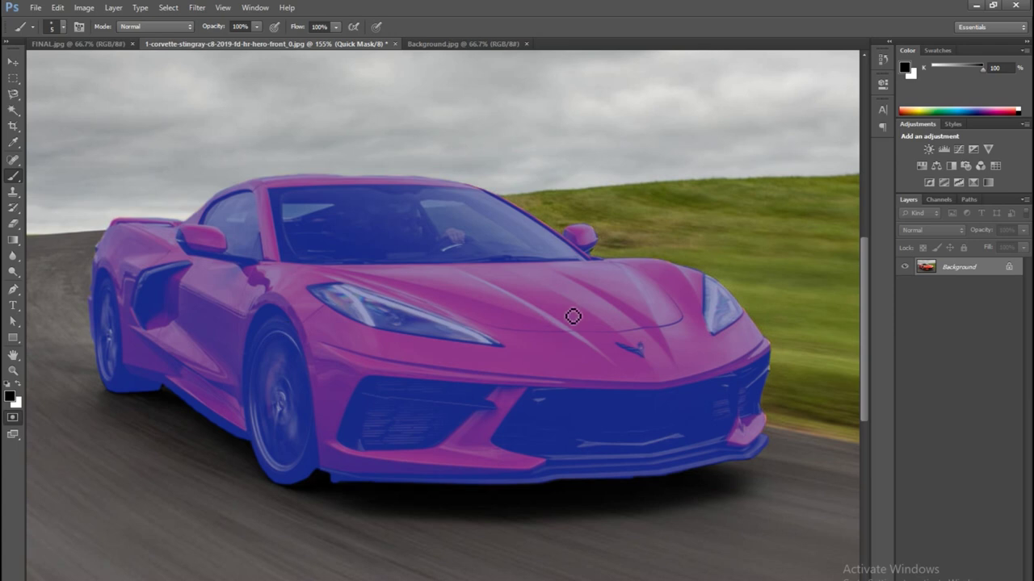
pyautogui.press('q')
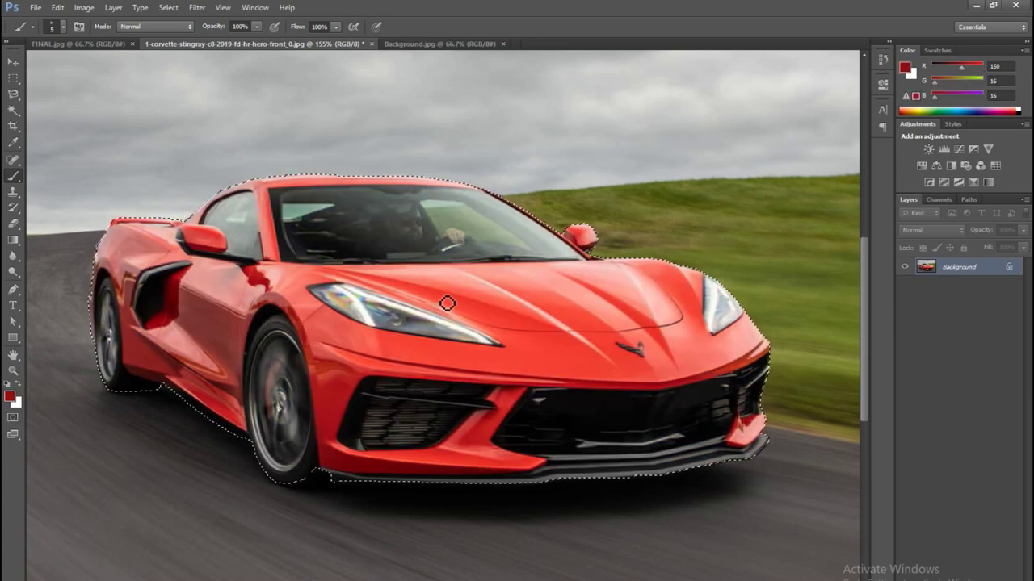
pyautogui.press('q')
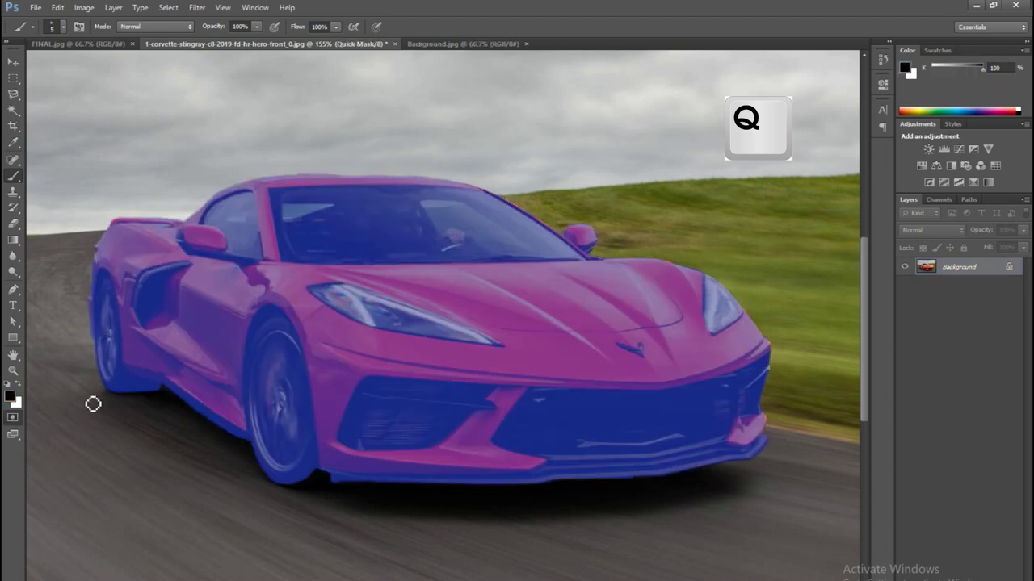
pyautogui.click(12, 419)
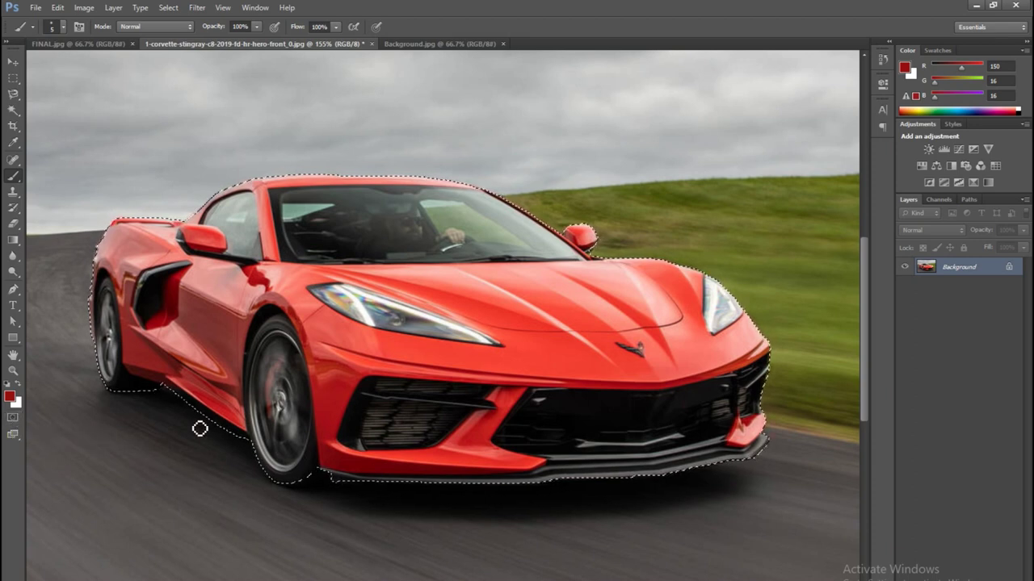
pyautogui.scroll(-1, 337, 473)
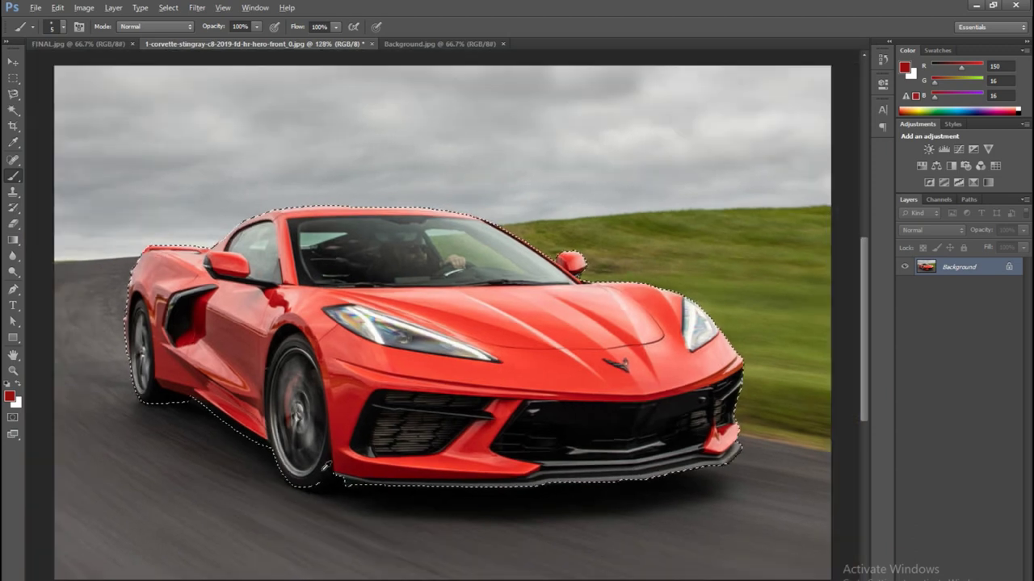
pyautogui.scroll(-1, 332, 464)
pyautogui.scroll(-1, 327, 468)
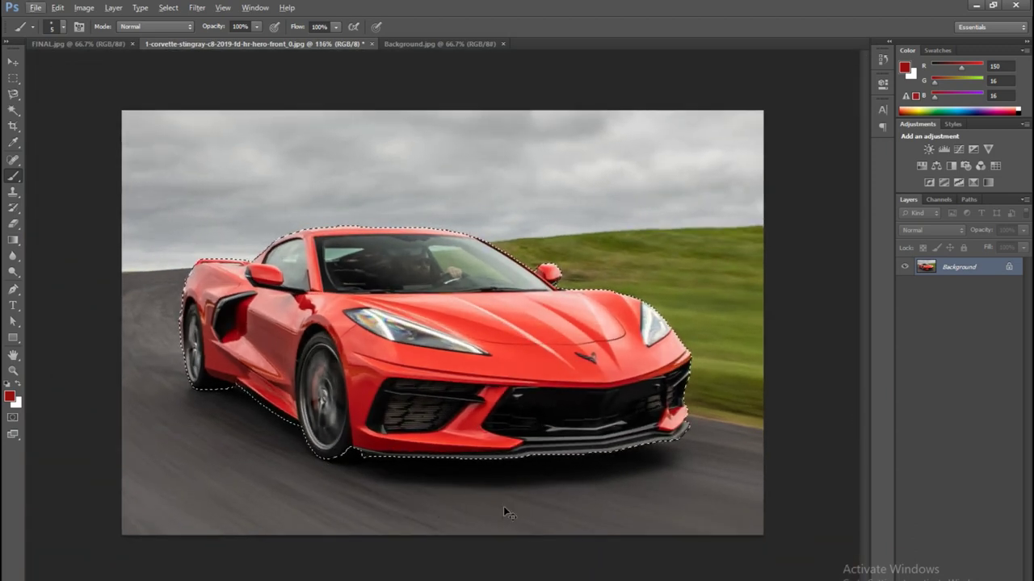
# Step: Paste the cut-out Corvette into Background.jpg and move it down onto the road
pyautogui.click(431, 44)
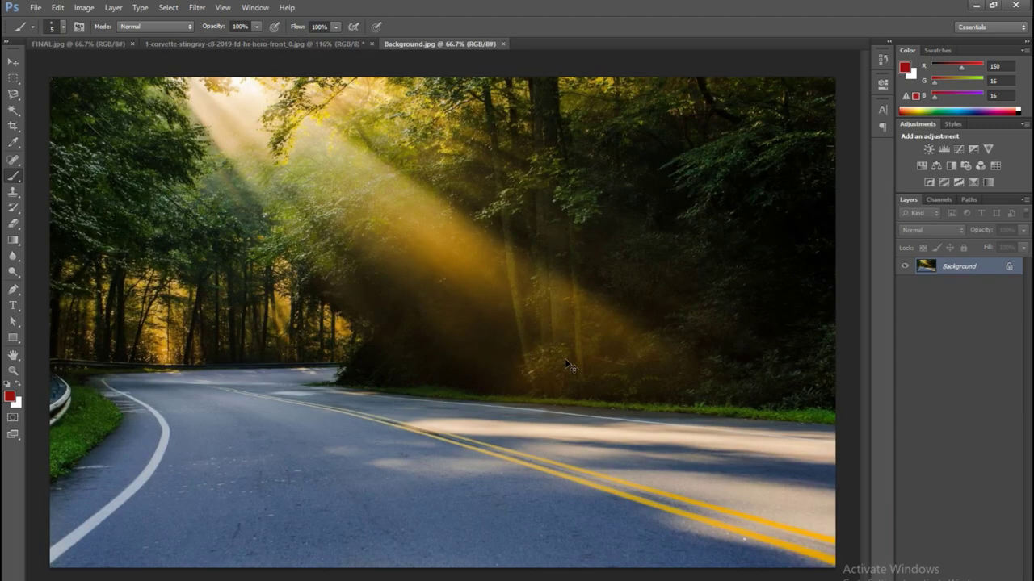
pyautogui.hotkey('ctrl', 'v')
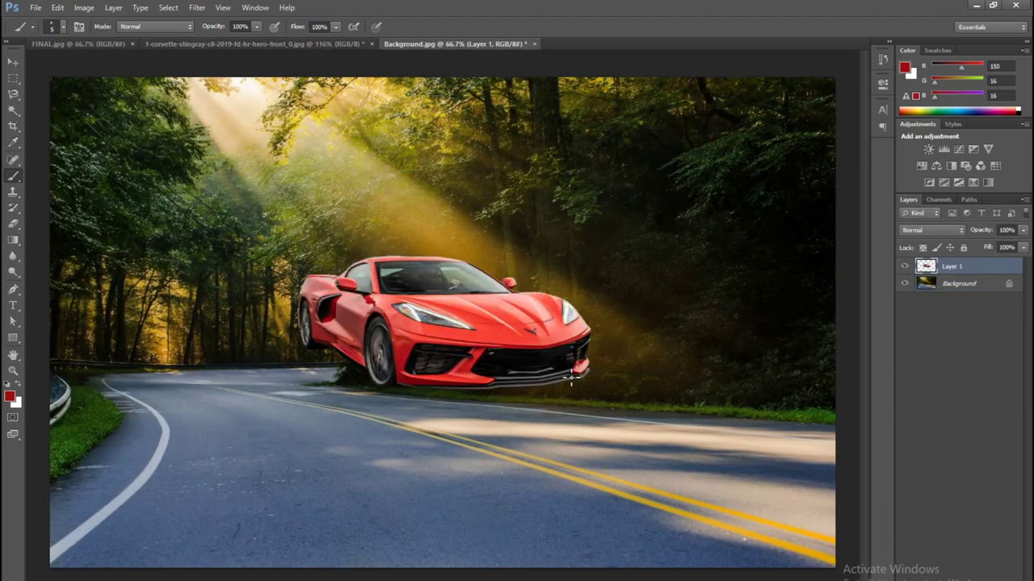
pyautogui.click(12, 62)
pyautogui.moveTo(469, 339); pyautogui.dragTo(356, 443)
# Step: Scale the car up to about 152% and settle it on the road
pyautogui.hotkey('ctrl', 't')
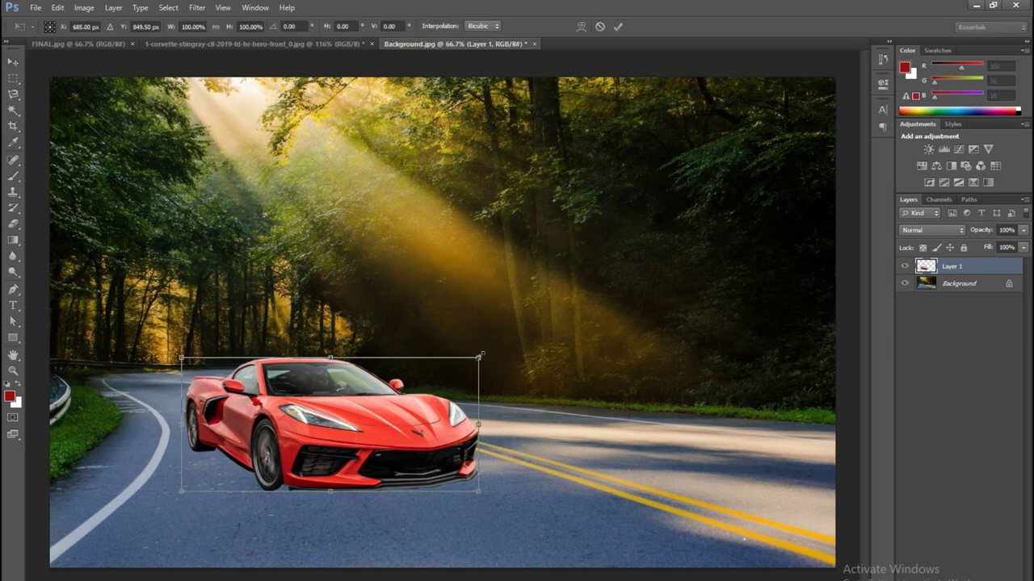
pyautogui.moveTo(539, 325); pyautogui.dragTo(611, 284)
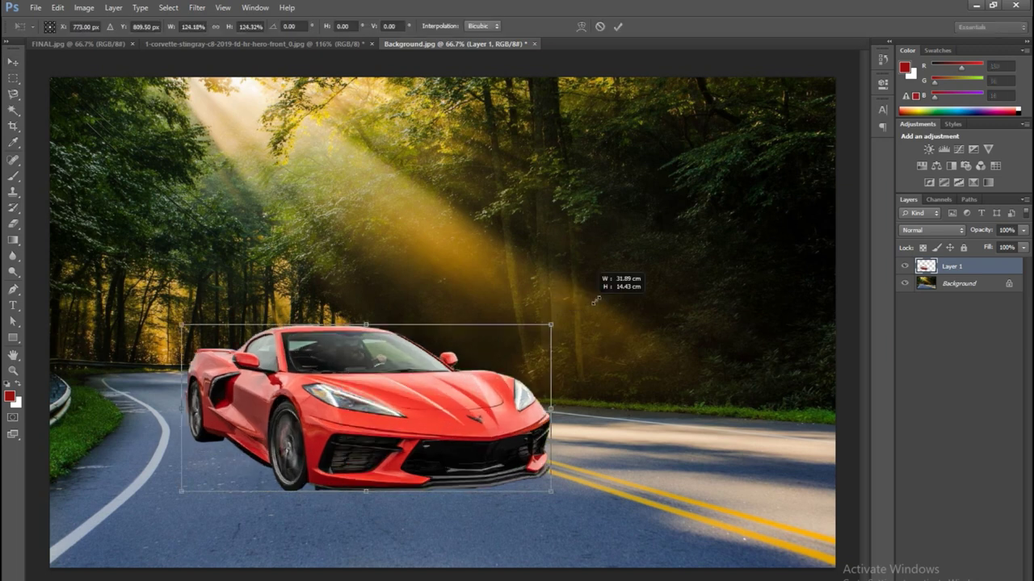
pyautogui.moveTo(449, 410); pyautogui.dragTo(443, 415)
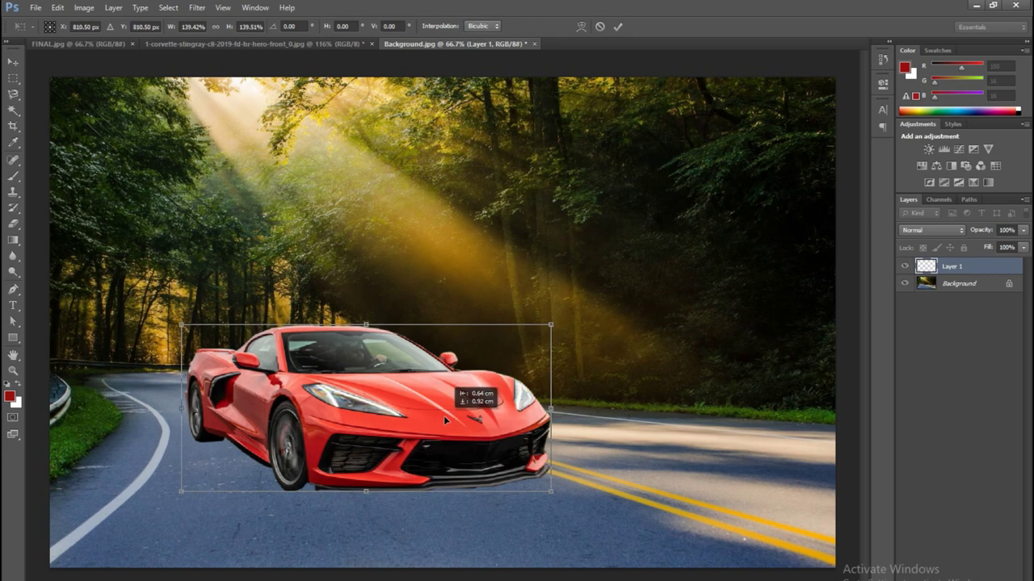
pyautogui.moveTo(550, 325)
pyautogui.mouseDown()
pyautogui.moveTo(612, 305)
pyautogui.moveTo(596, 309)
pyautogui.mouseUp()
pyautogui.moveTo(500, 422); pyautogui.dragTo(500, 433)
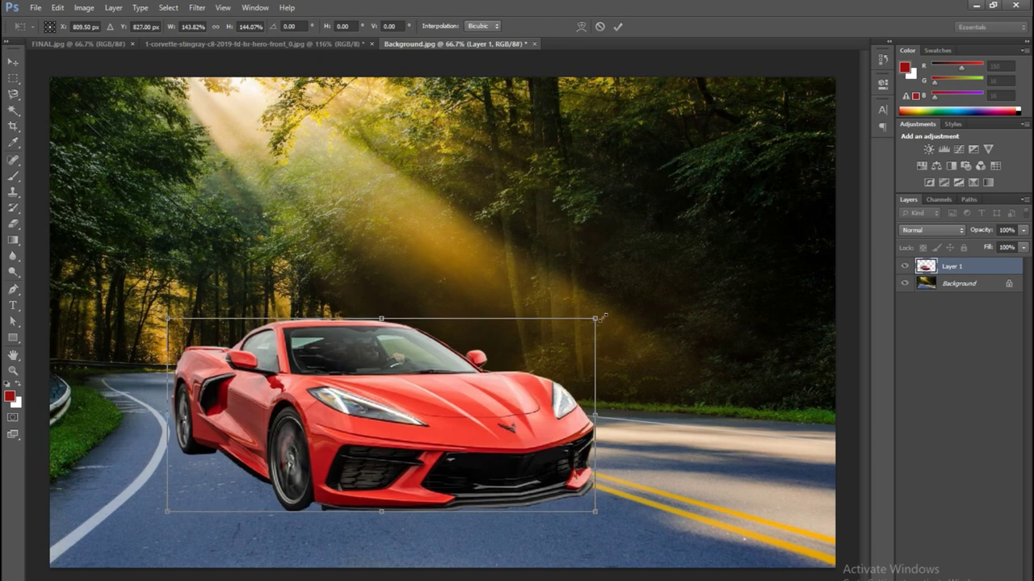
pyautogui.moveTo(600, 317); pyautogui.dragTo(621, 306)
pyautogui.moveTo(547, 402); pyautogui.dragTo(547, 412)
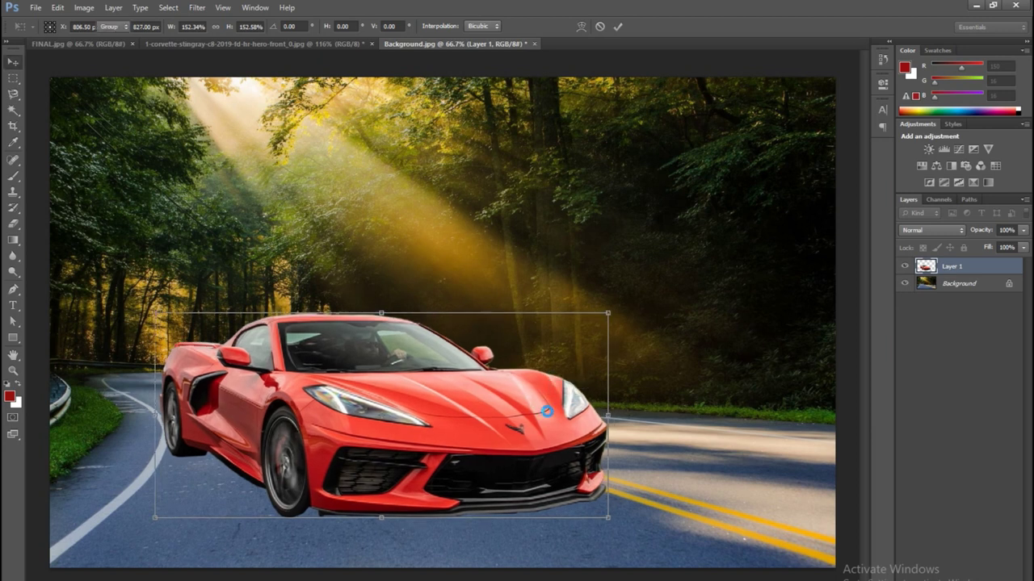
pyautogui.press('Return')
pyautogui.scroll(1, 417, 530)
pyautogui.scroll(1, 417, 529)
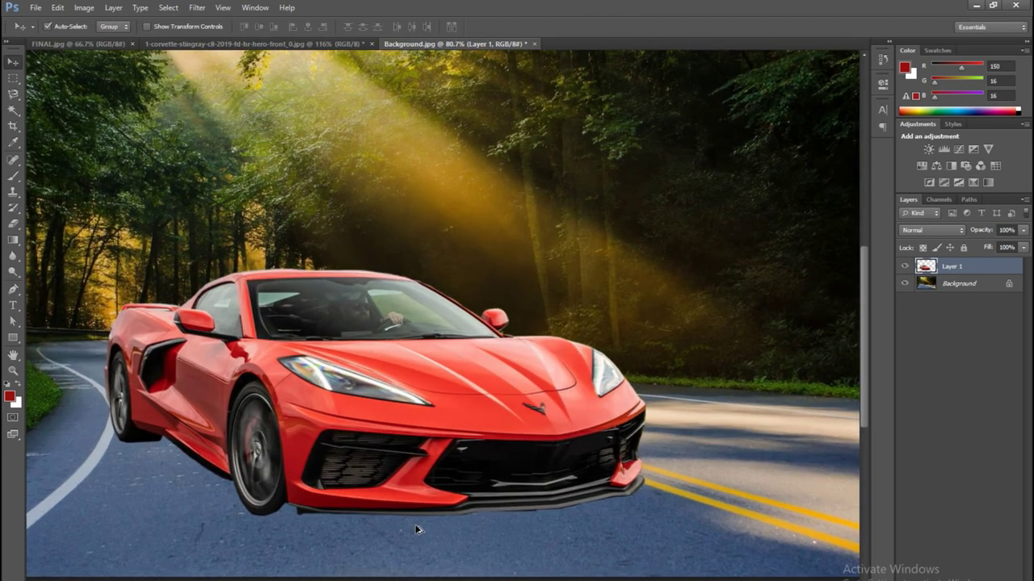
pyautogui.scroll(1, 416, 530)
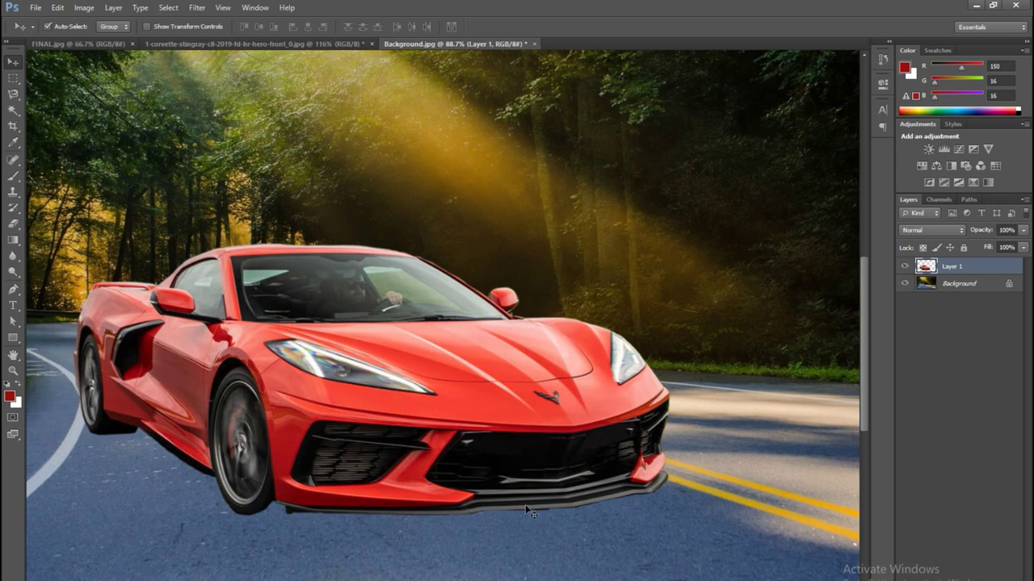
pyautogui.scroll(-1, 301, 508)
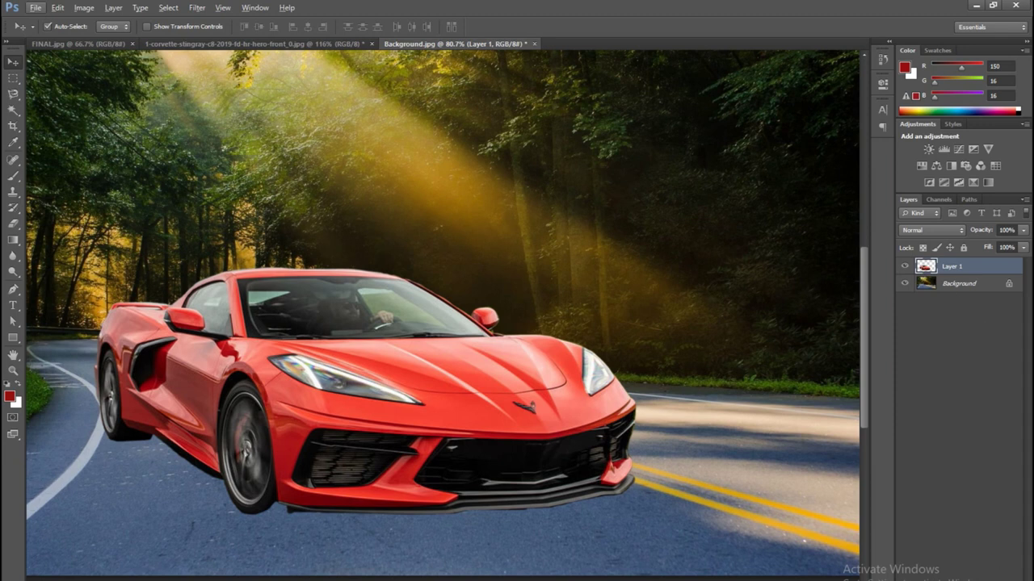
# Step: Add a new layer beneath the car layer and set the foreground colour to black
pyautogui.hotkey('ctrl', 'shift', 'alt', 'n')
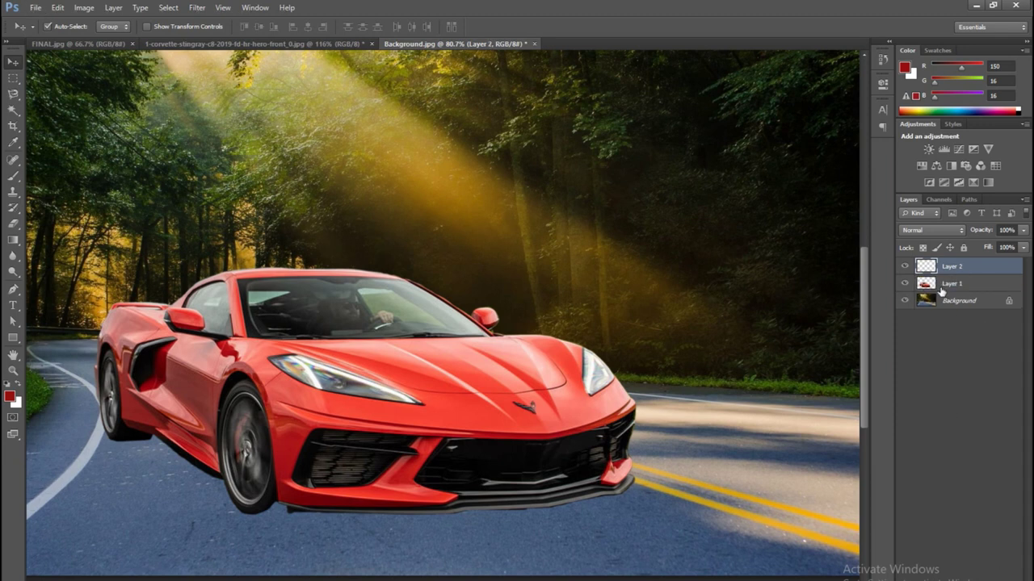
pyautogui.moveTo(956, 279); pyautogui.dragTo(958, 295)
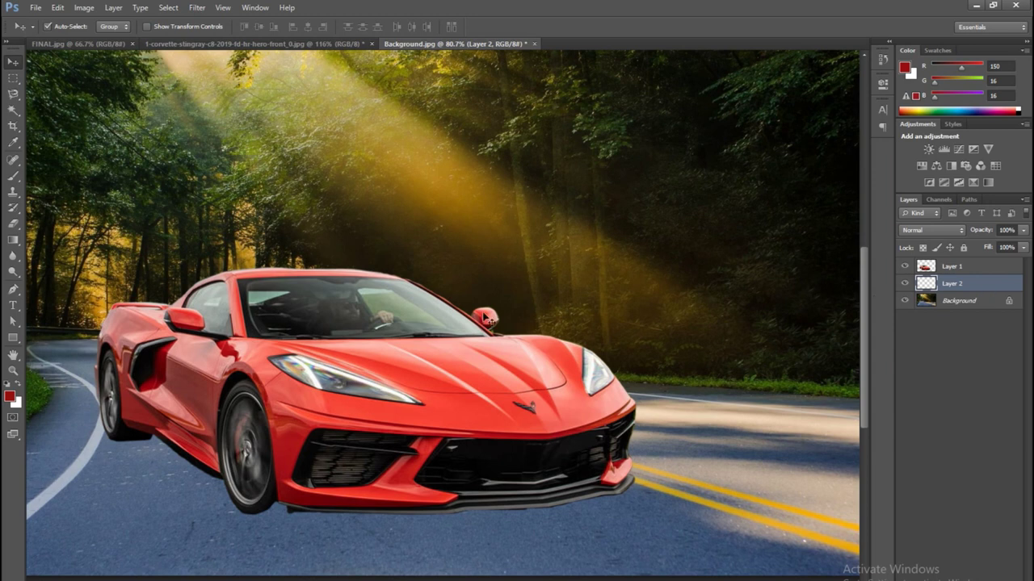
pyautogui.press('b')
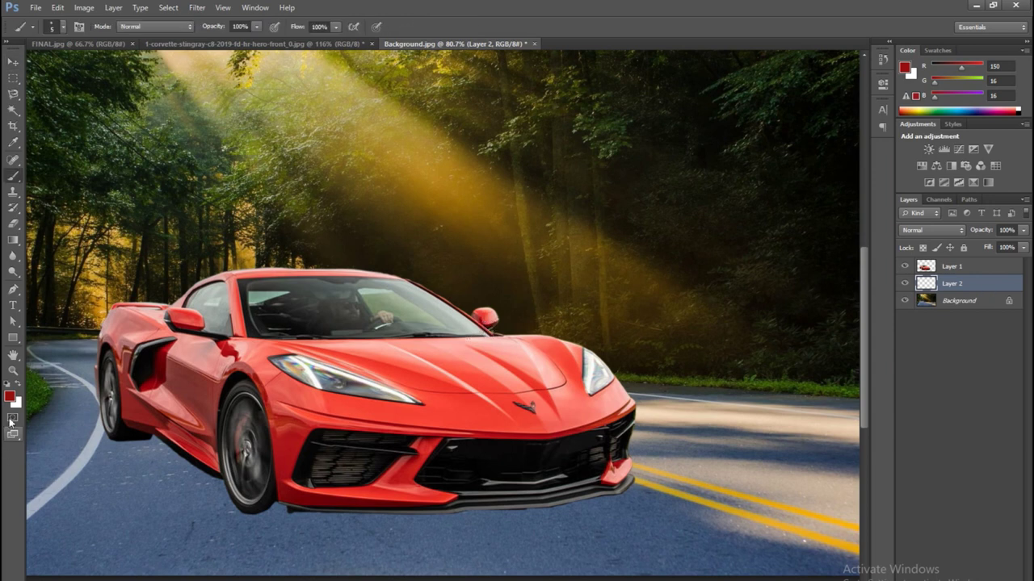
pyautogui.click(10, 396)
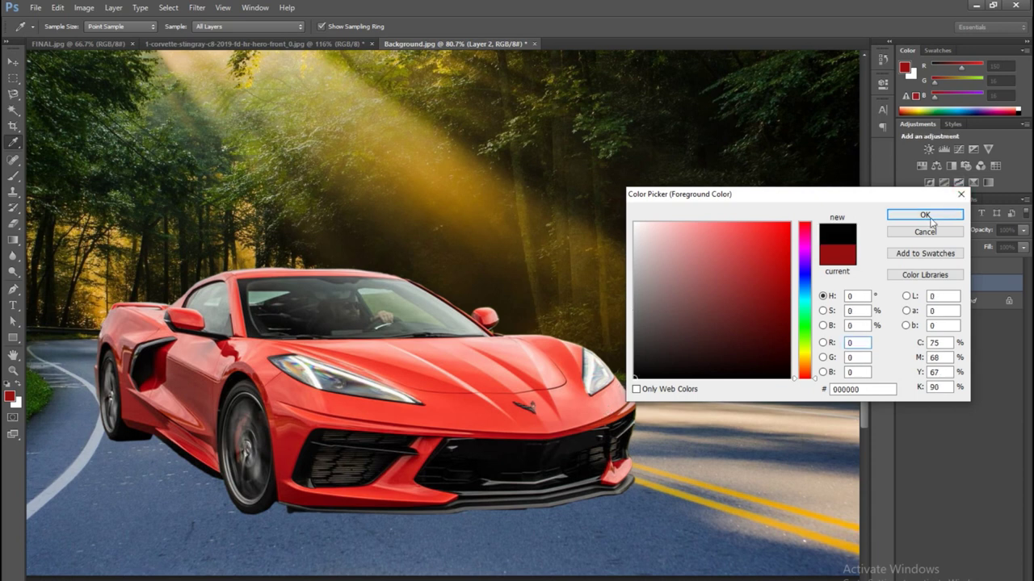
pyautogui.click(924, 214)
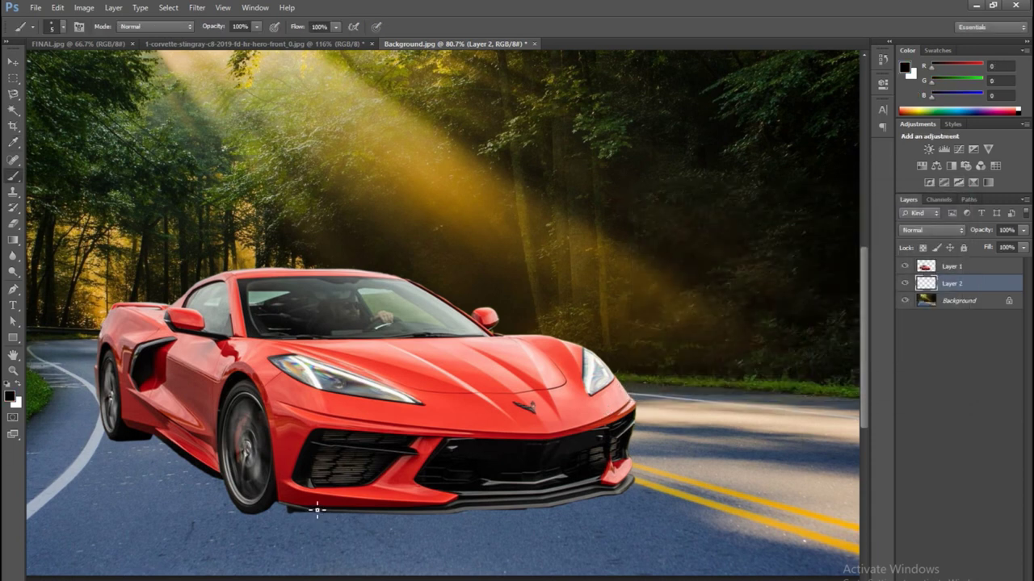
# Step: Enlarge the brush and set its hardness to 0%
pyautogui.press(']')
pyautogui.press(']')
pyautogui.press(']')
pyautogui.press(']')
pyautogui.press(']')
pyautogui.press(']')
pyautogui.click(61, 29)
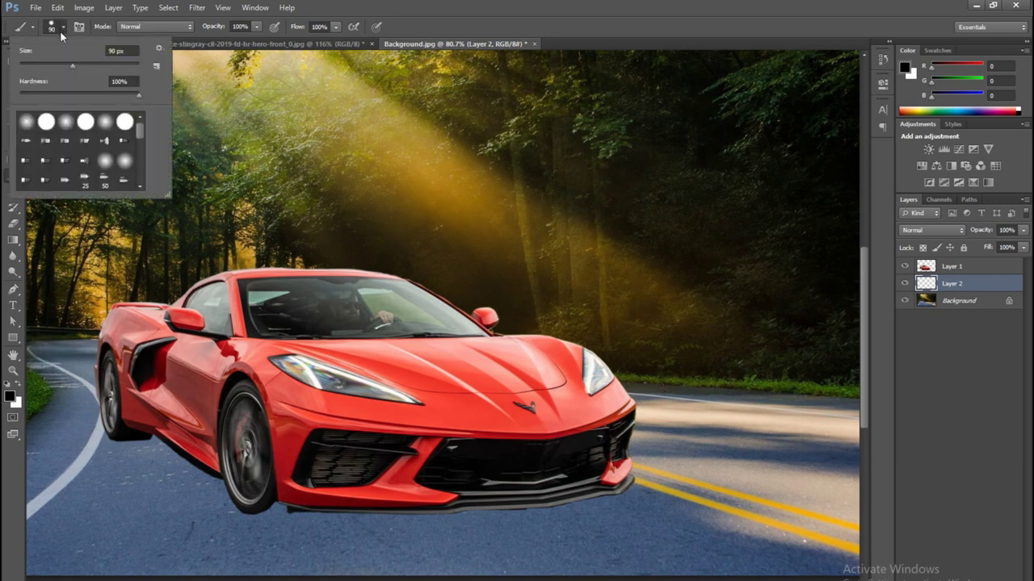
pyautogui.moveTo(75, 95); pyautogui.dragTo(15, 97)
pyautogui.press('Return')
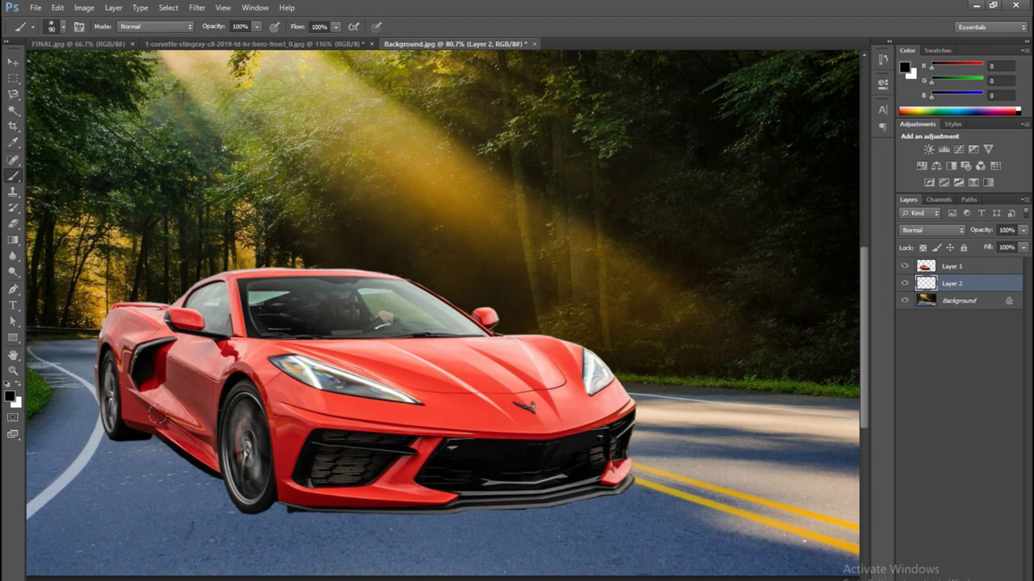
# Step: Paint a soft black shadow under the rear wheel and along the front bumper
pyautogui.moveTo(168, 424)
pyautogui.mouseDown()
pyautogui.moveTo(232, 485)
pyautogui.moveTo(261, 492)
pyautogui.moveTo(226, 499)
pyautogui.moveTo(229, 460)
pyautogui.mouseUp()
pyautogui.moveTo(296, 483); pyautogui.dragTo(462, 487)
pyautogui.moveTo(347, 489)
pyautogui.mouseDown()
pyautogui.moveTo(598, 475)
pyautogui.moveTo(624, 484)
pyautogui.mouseUp()
pyautogui.moveTo(143, 413)
pyautogui.mouseDown()
pyautogui.moveTo(113, 412)
pyautogui.moveTo(104, 424)
pyautogui.moveTo(121, 442)
pyautogui.moveTo(98, 404)
pyautogui.moveTo(149, 418)
pyautogui.mouseUp()
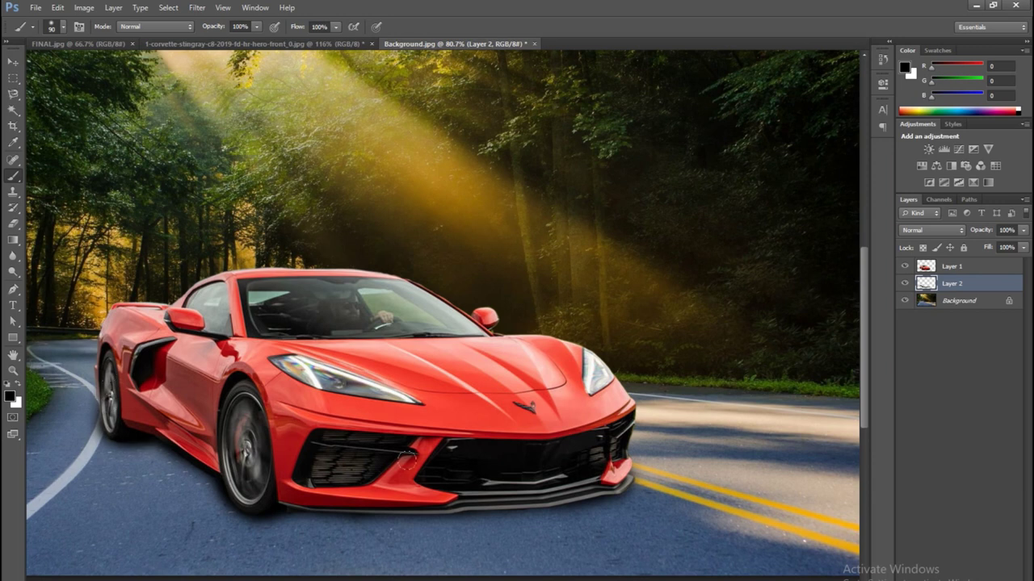
pyautogui.scroll(-2, 410, 459)
pyautogui.scroll(-1, 396, 476)
pyautogui.scroll(1, 379, 501)
pyautogui.moveTo(929, 283); pyautogui.dragTo(929, 262)
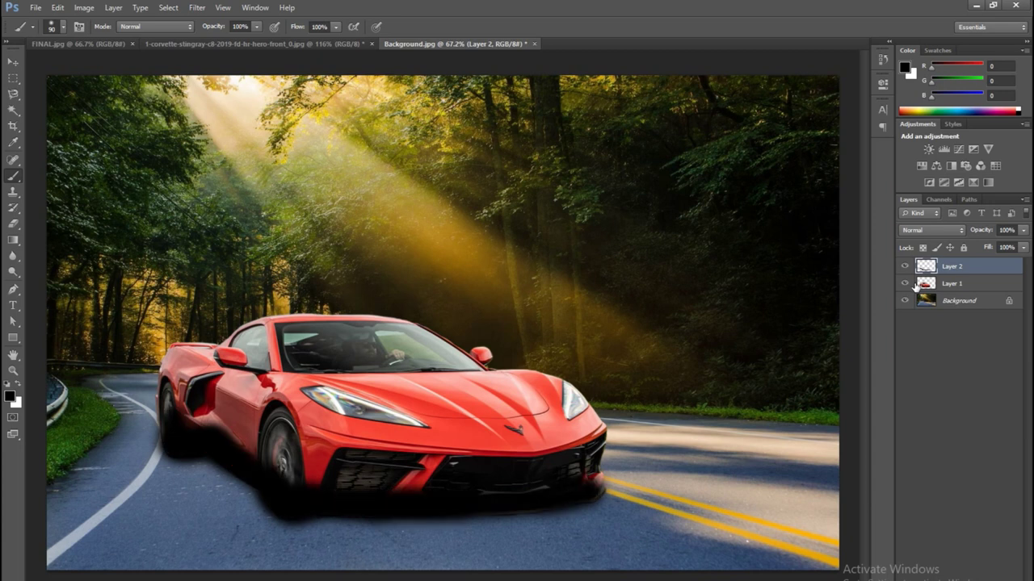
pyautogui.moveTo(977, 272); pyautogui.dragTo(979, 289)
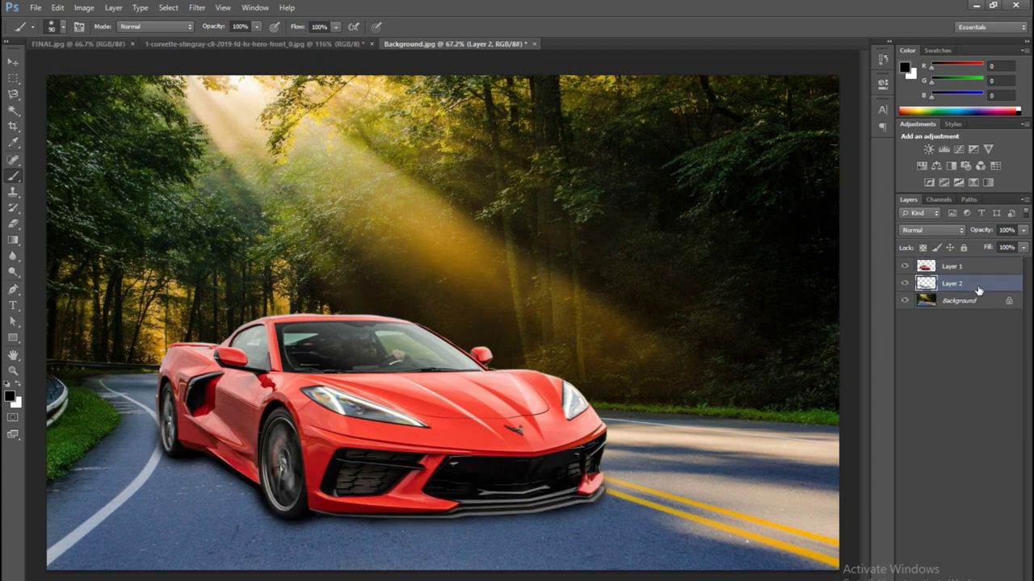